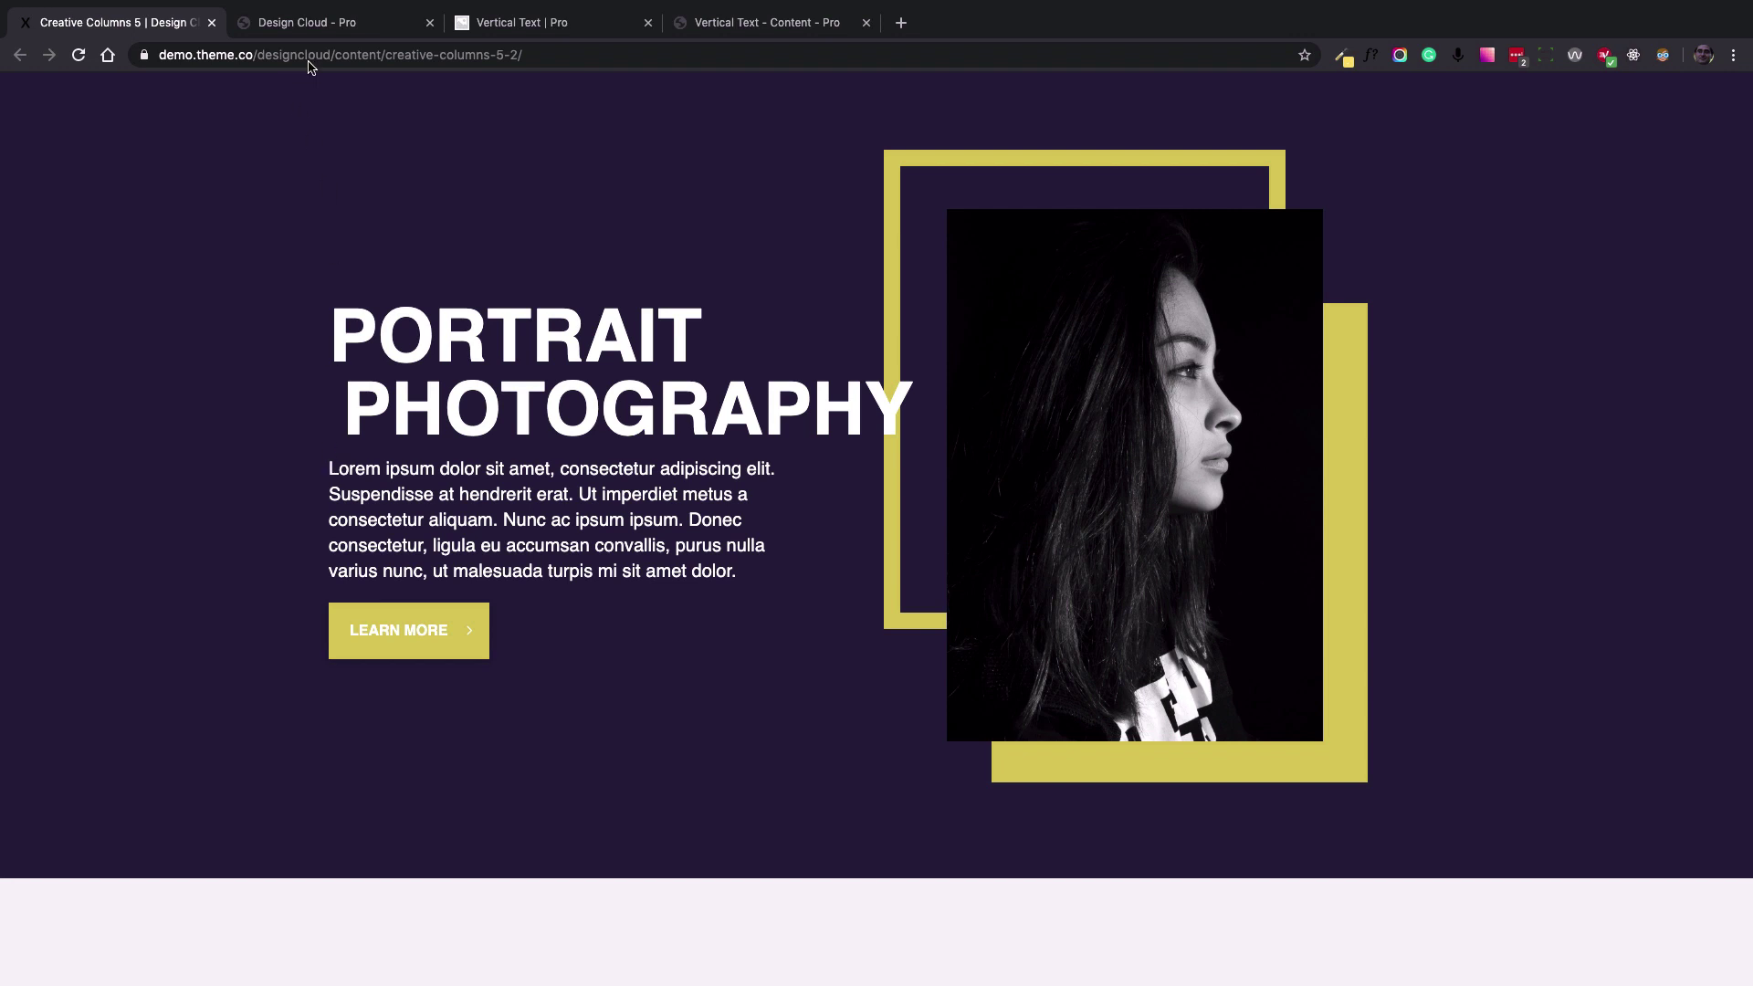
# Find Creative Columns 5 under Design Cloud's Content templates, then go back to its Portrait Photography demo.
pyautogui.click(326, 29)
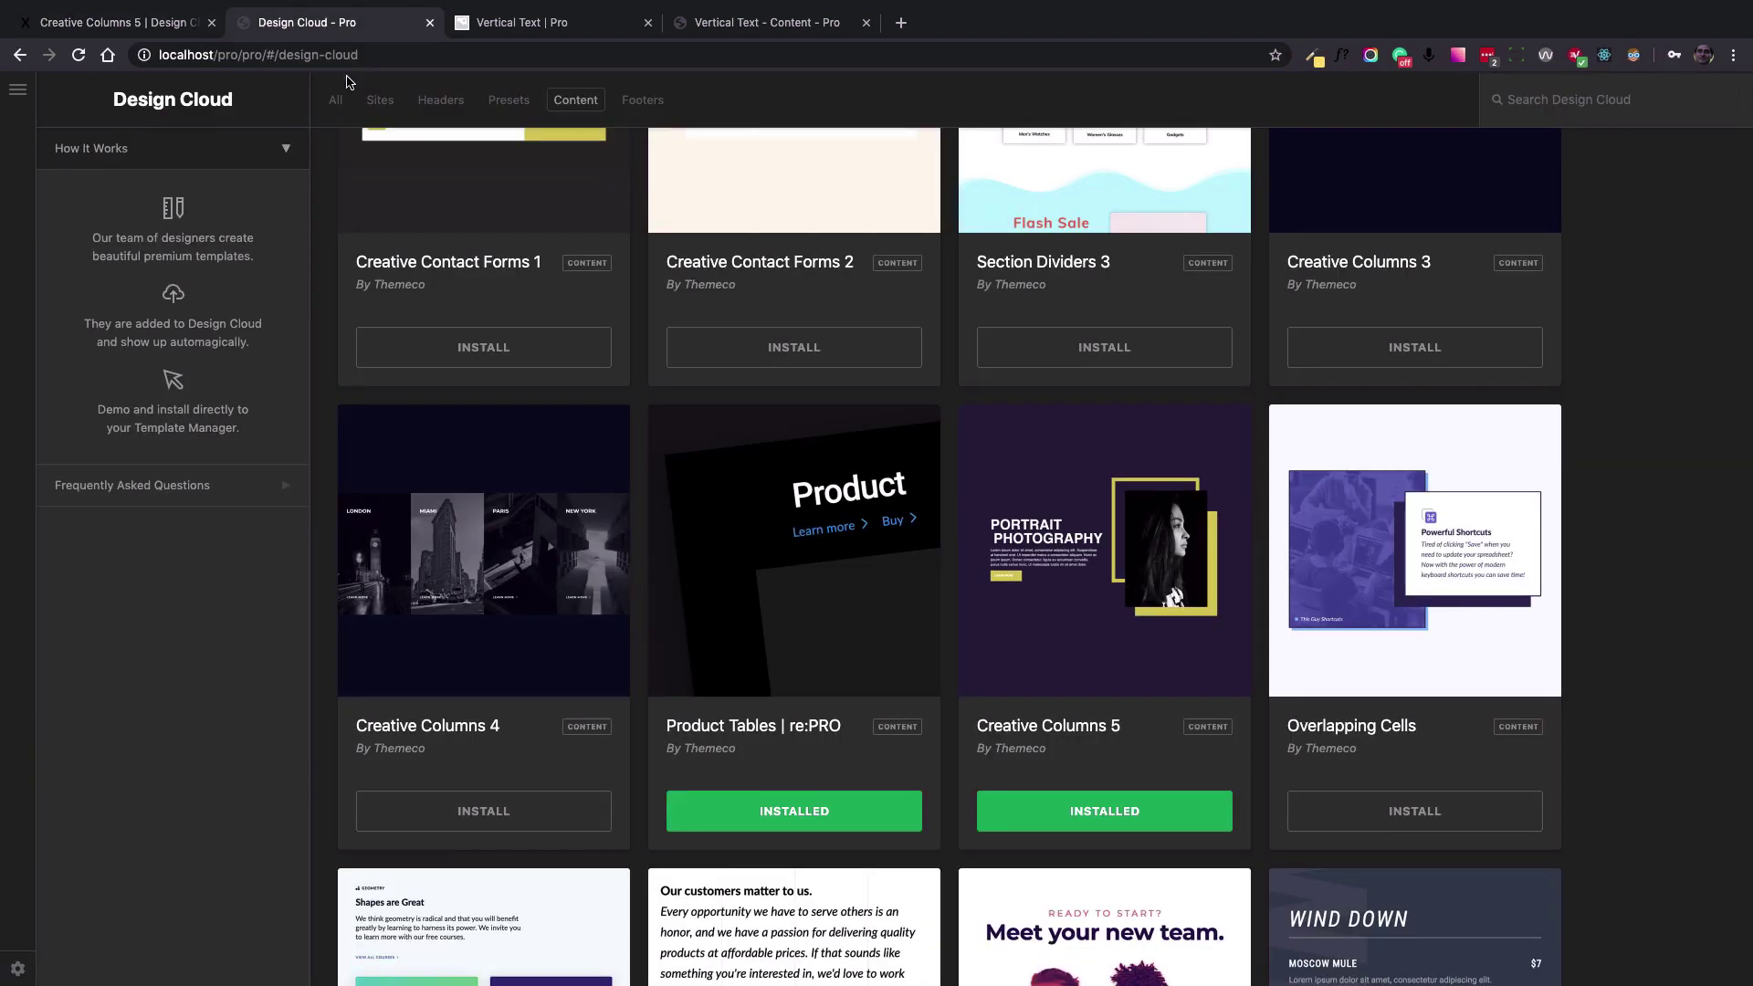
pyautogui.moveTo(20, 101)
pyautogui.moveTo(1117, 558)
pyautogui.click(117, 27)
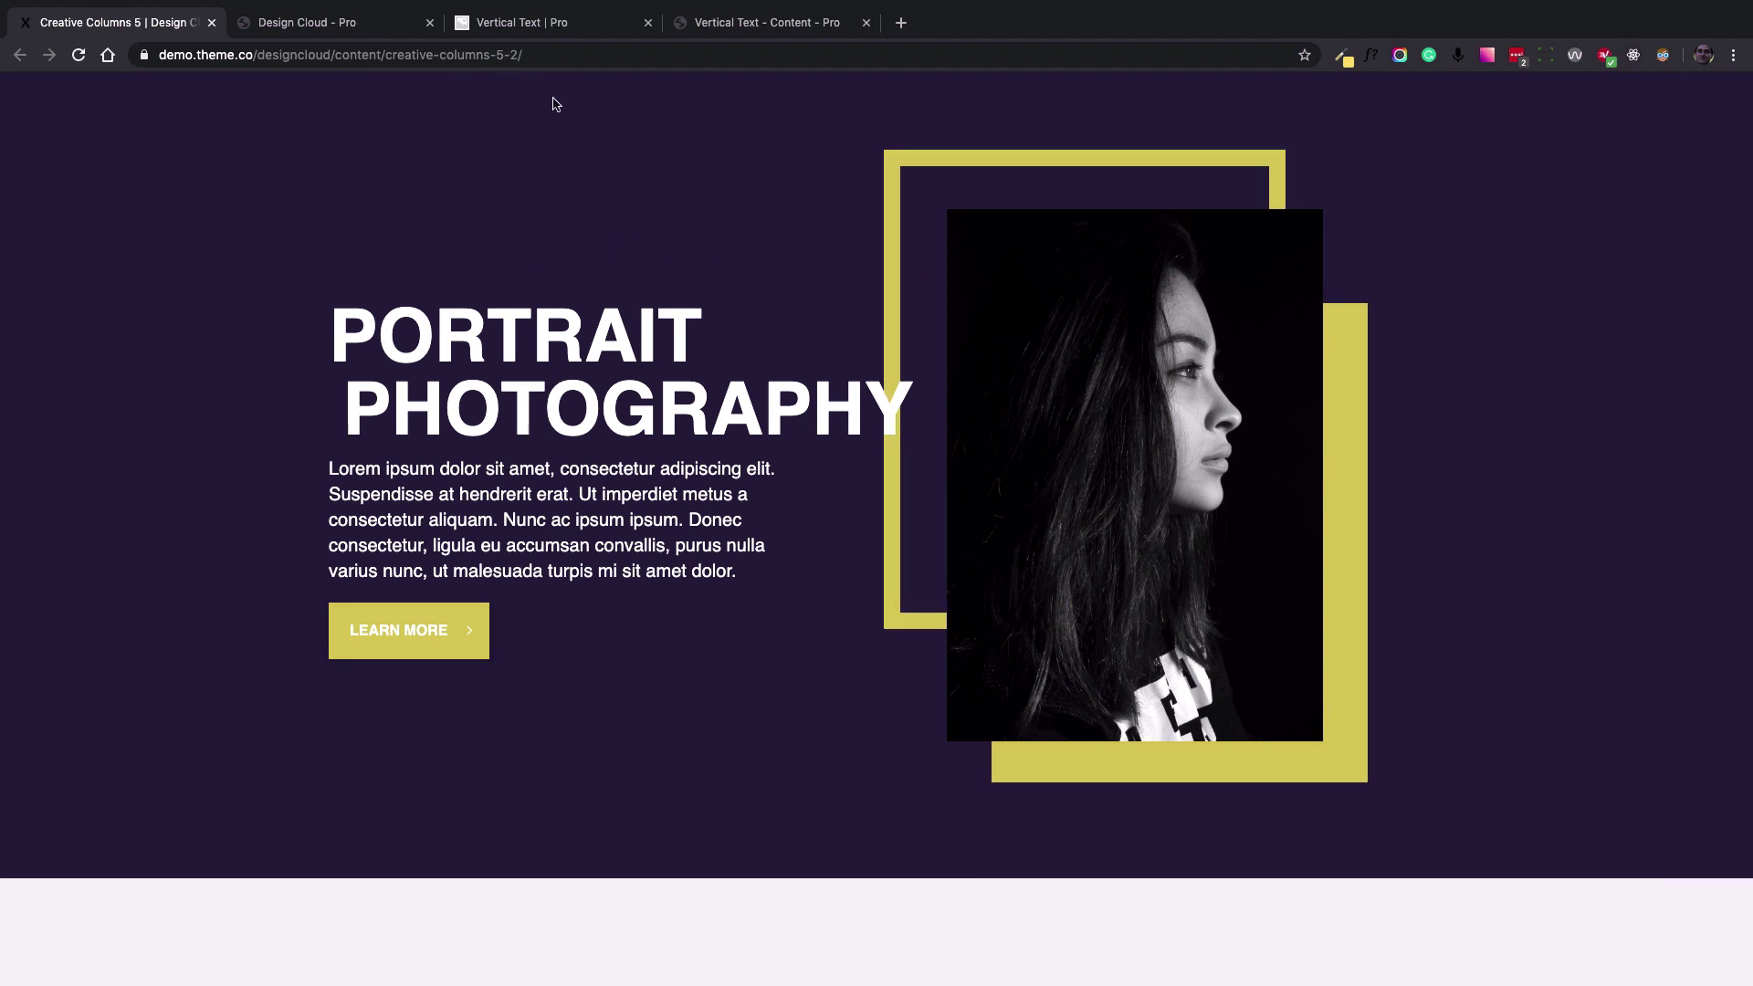
# View the live page's vertical yellow Lifestyle label, then switch to the Vertical Text - Content builder.
pyautogui.click(523, 28)
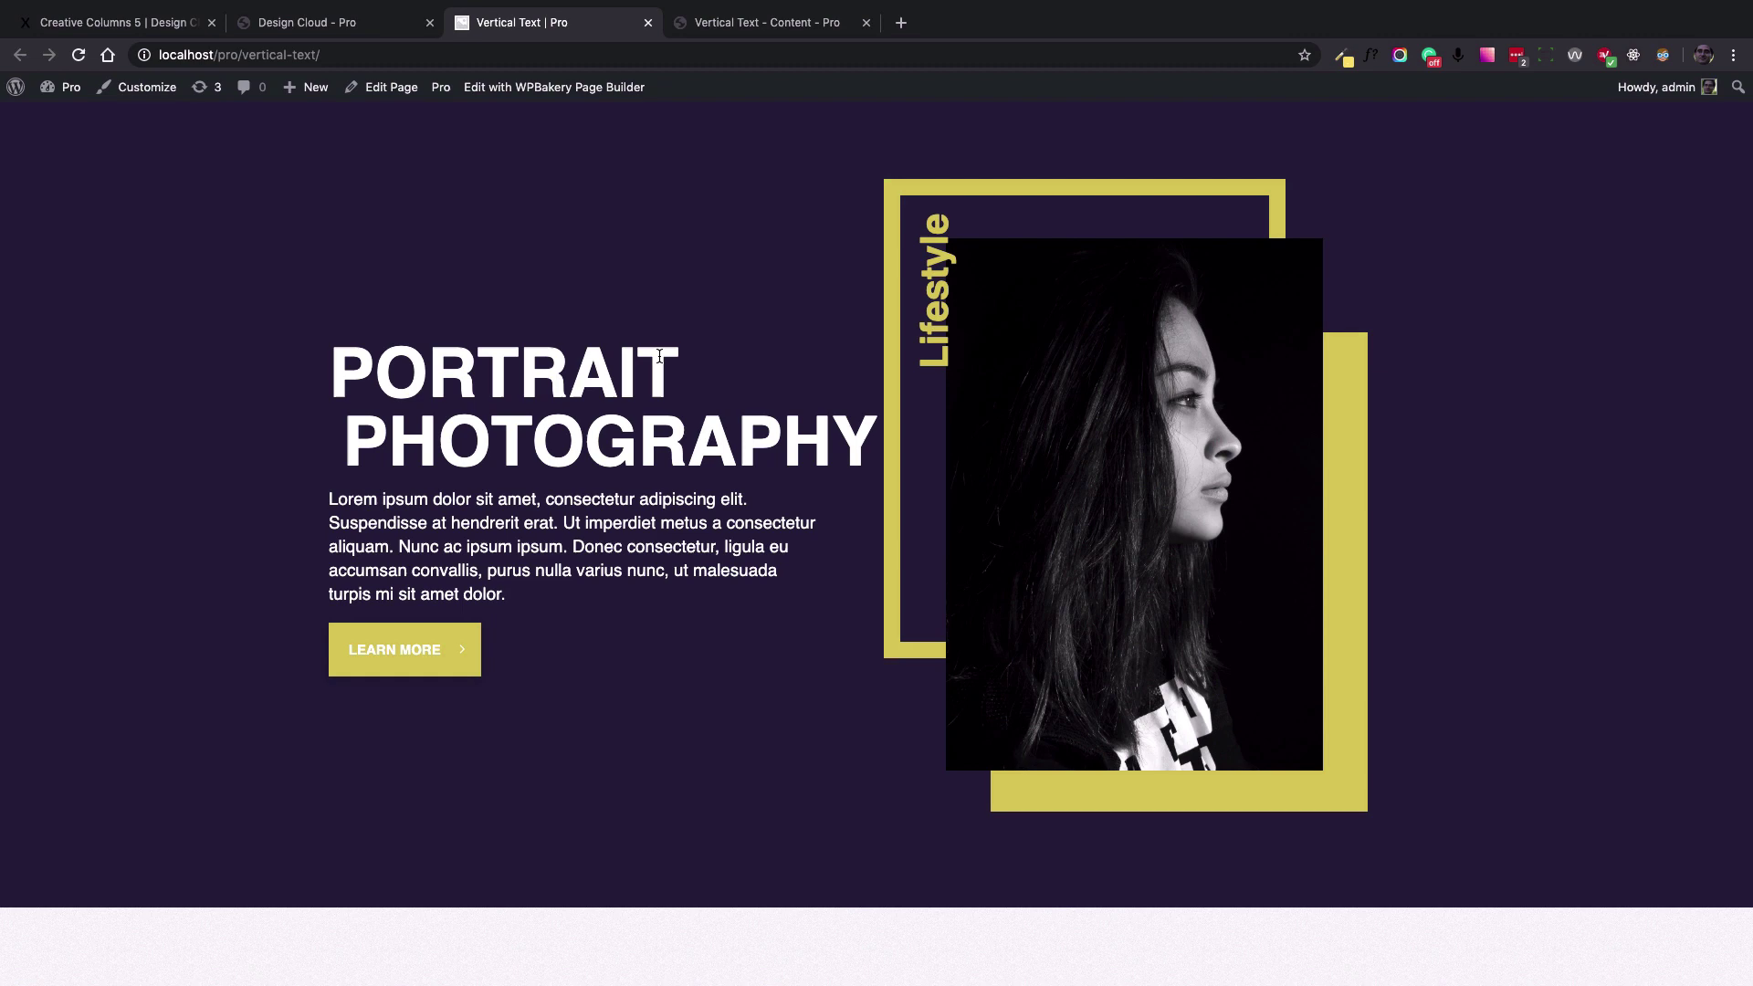
pyautogui.hotkey('ctrl', 'Tab')
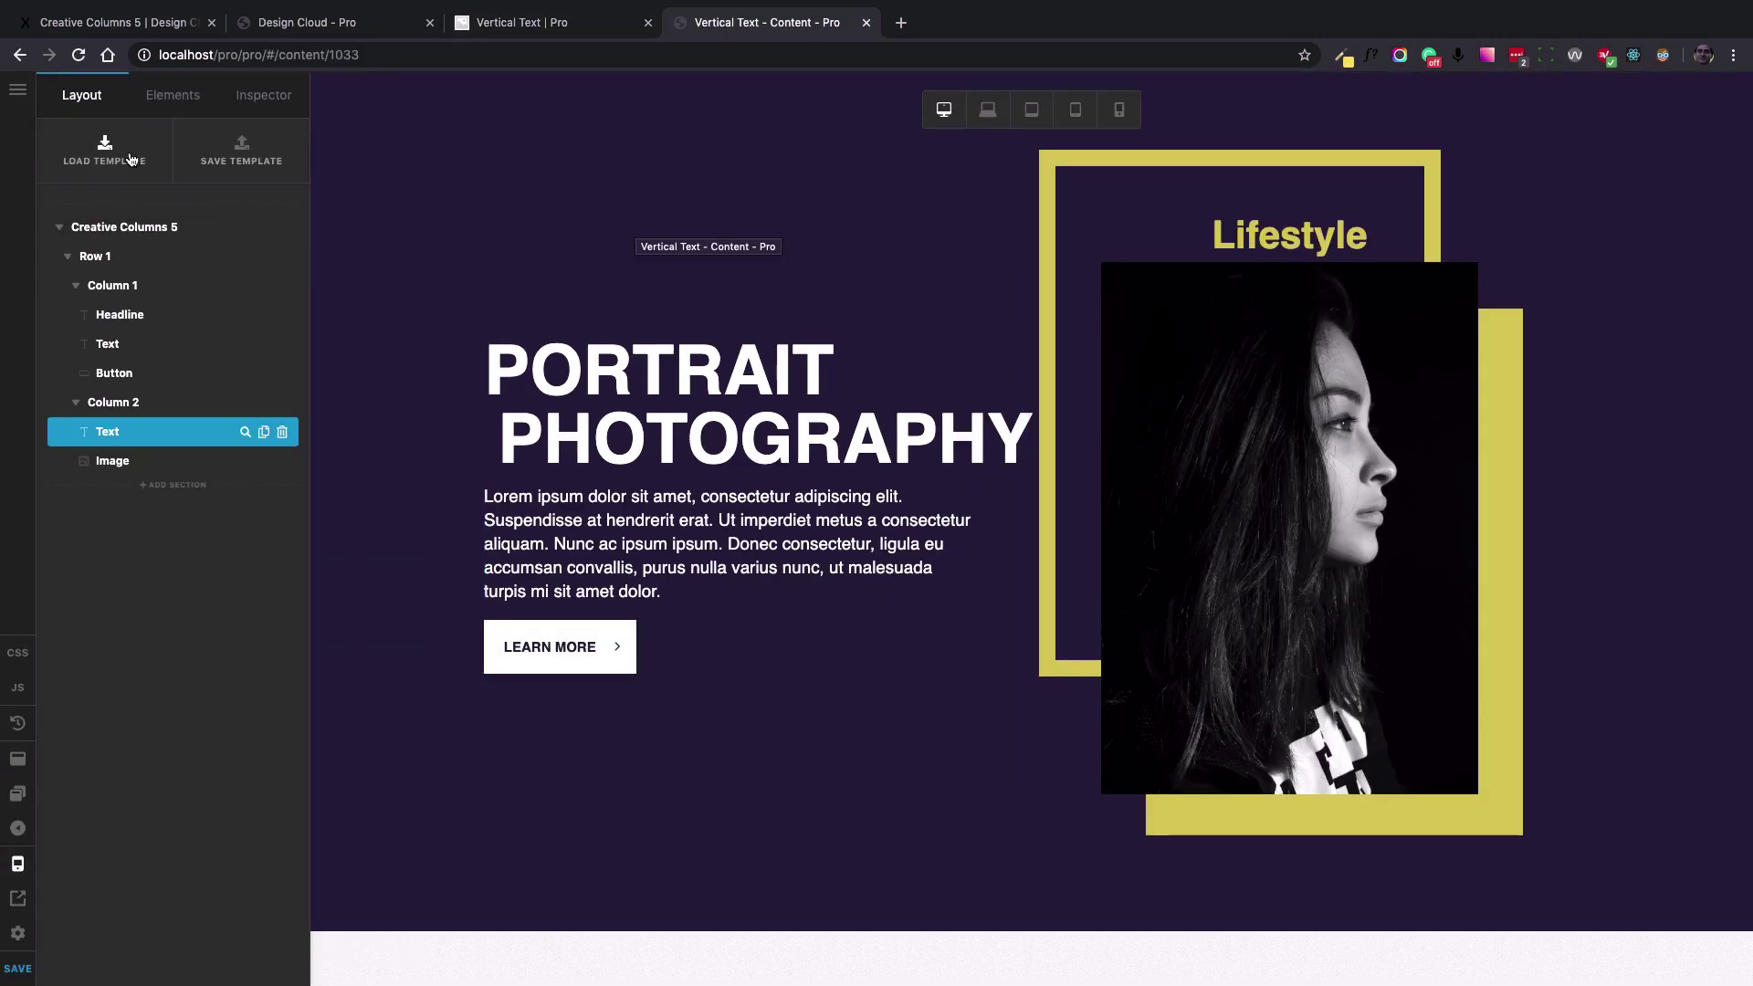
# Open the Load Template picker in the Layout tab, list its templates, then close it.
pyautogui.click(130, 160)
pyautogui.click(222, 152)
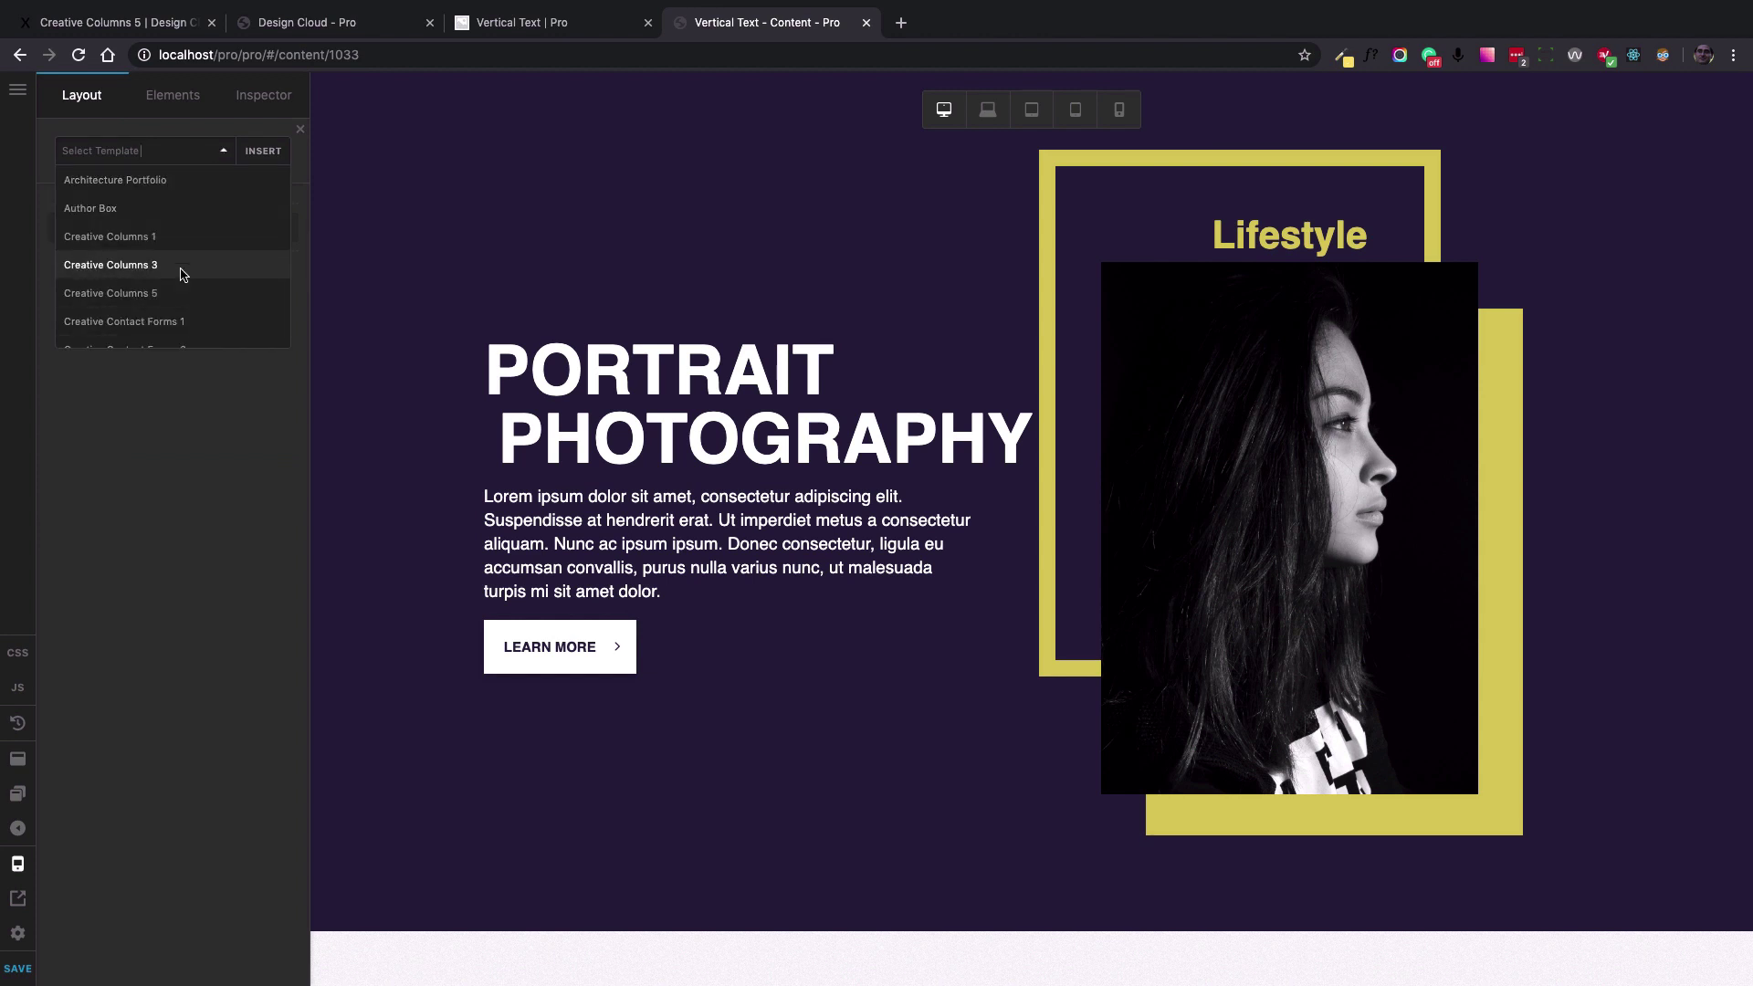
pyautogui.click(300, 133)
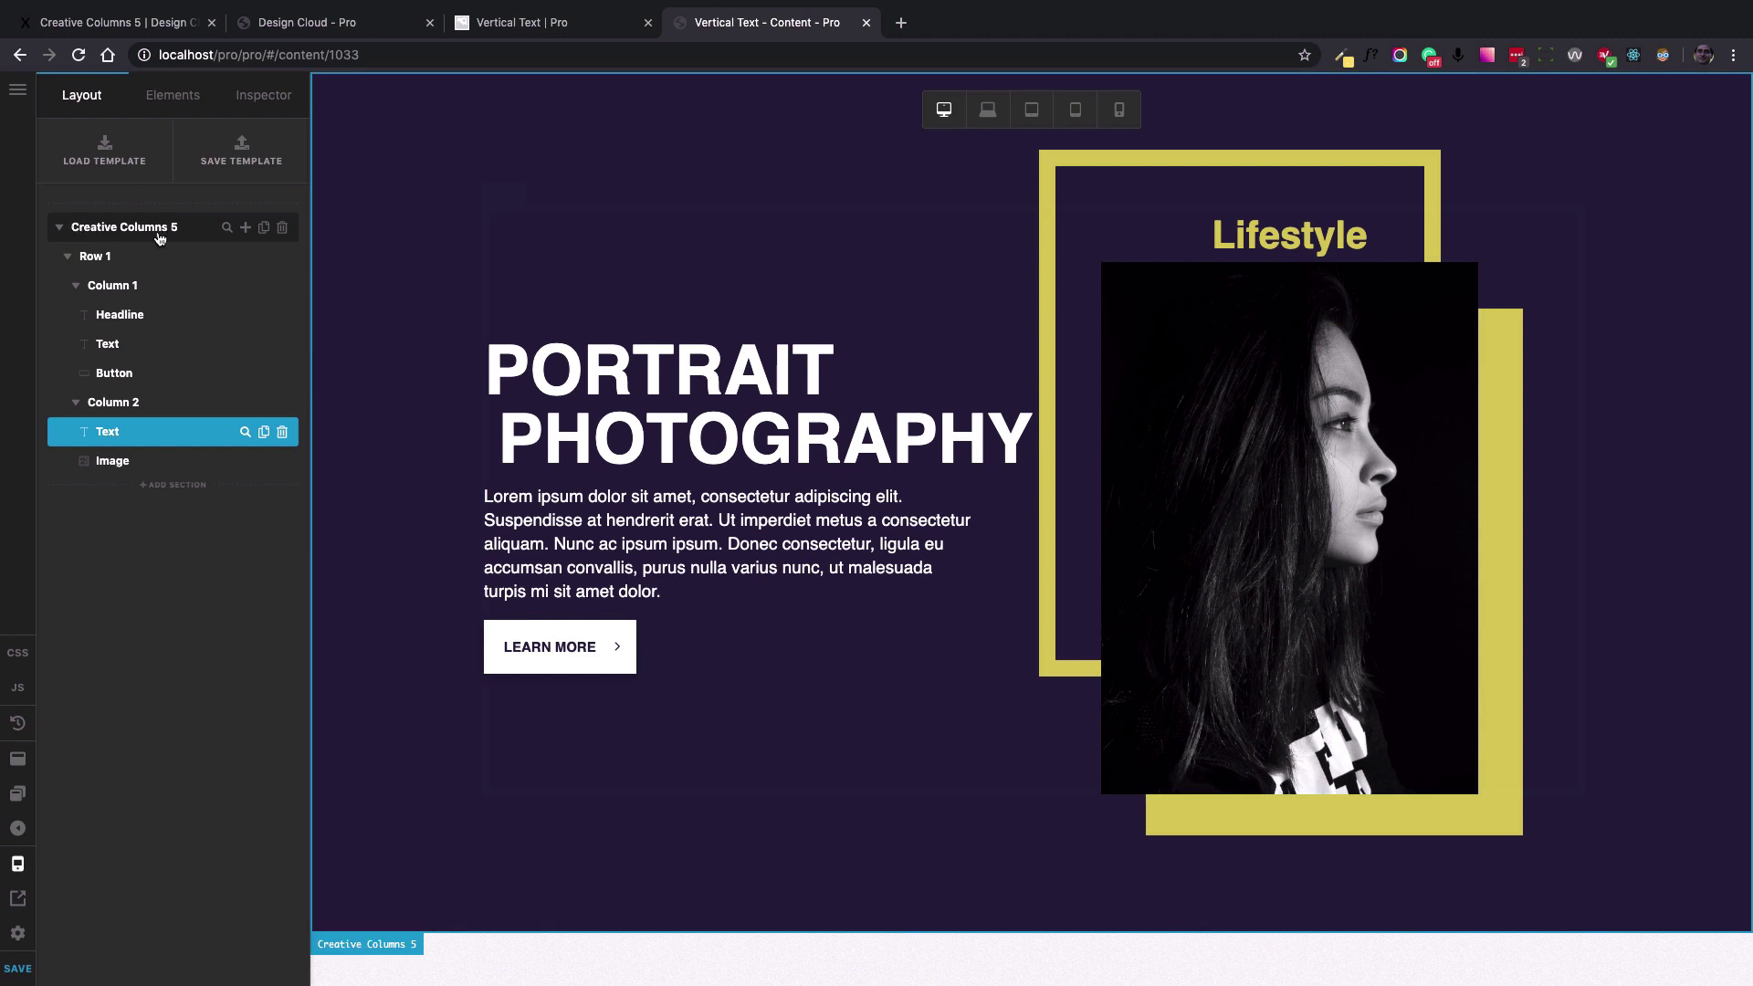
# Collapse Column 1 in the layout tree to expose the Lifestyle text under Column 2.
pyautogui.click(69, 257)
pyautogui.click(69, 258)
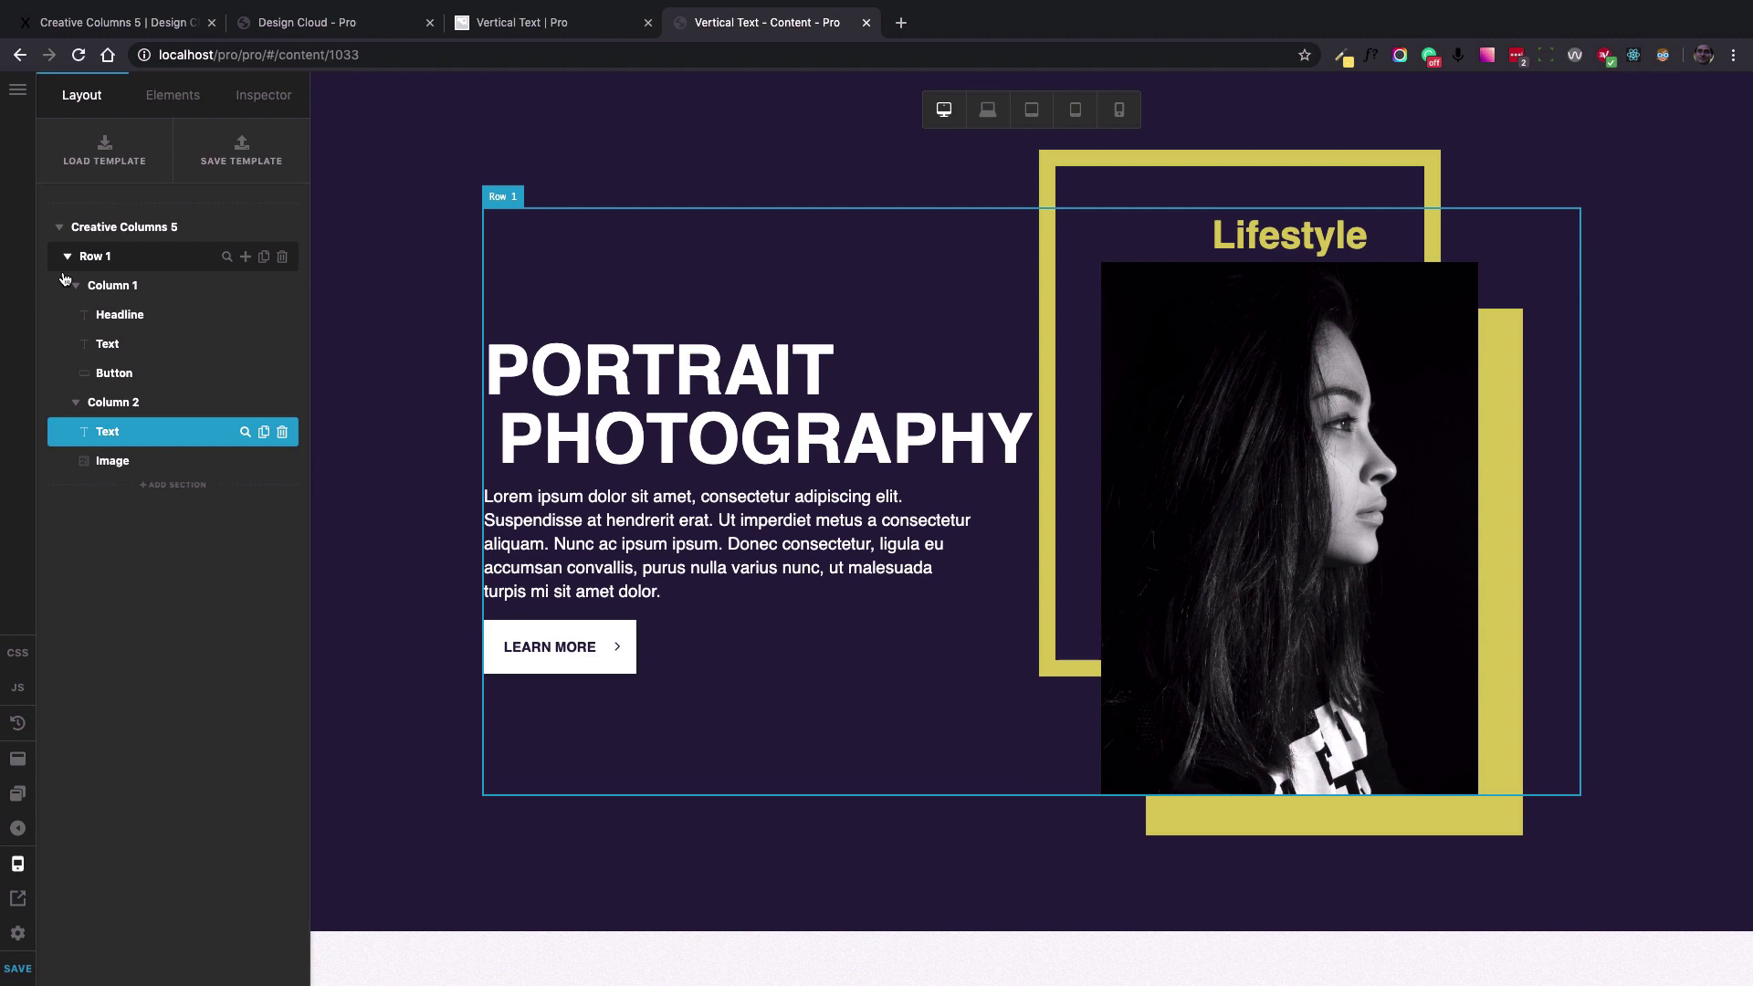
pyautogui.click(74, 287)
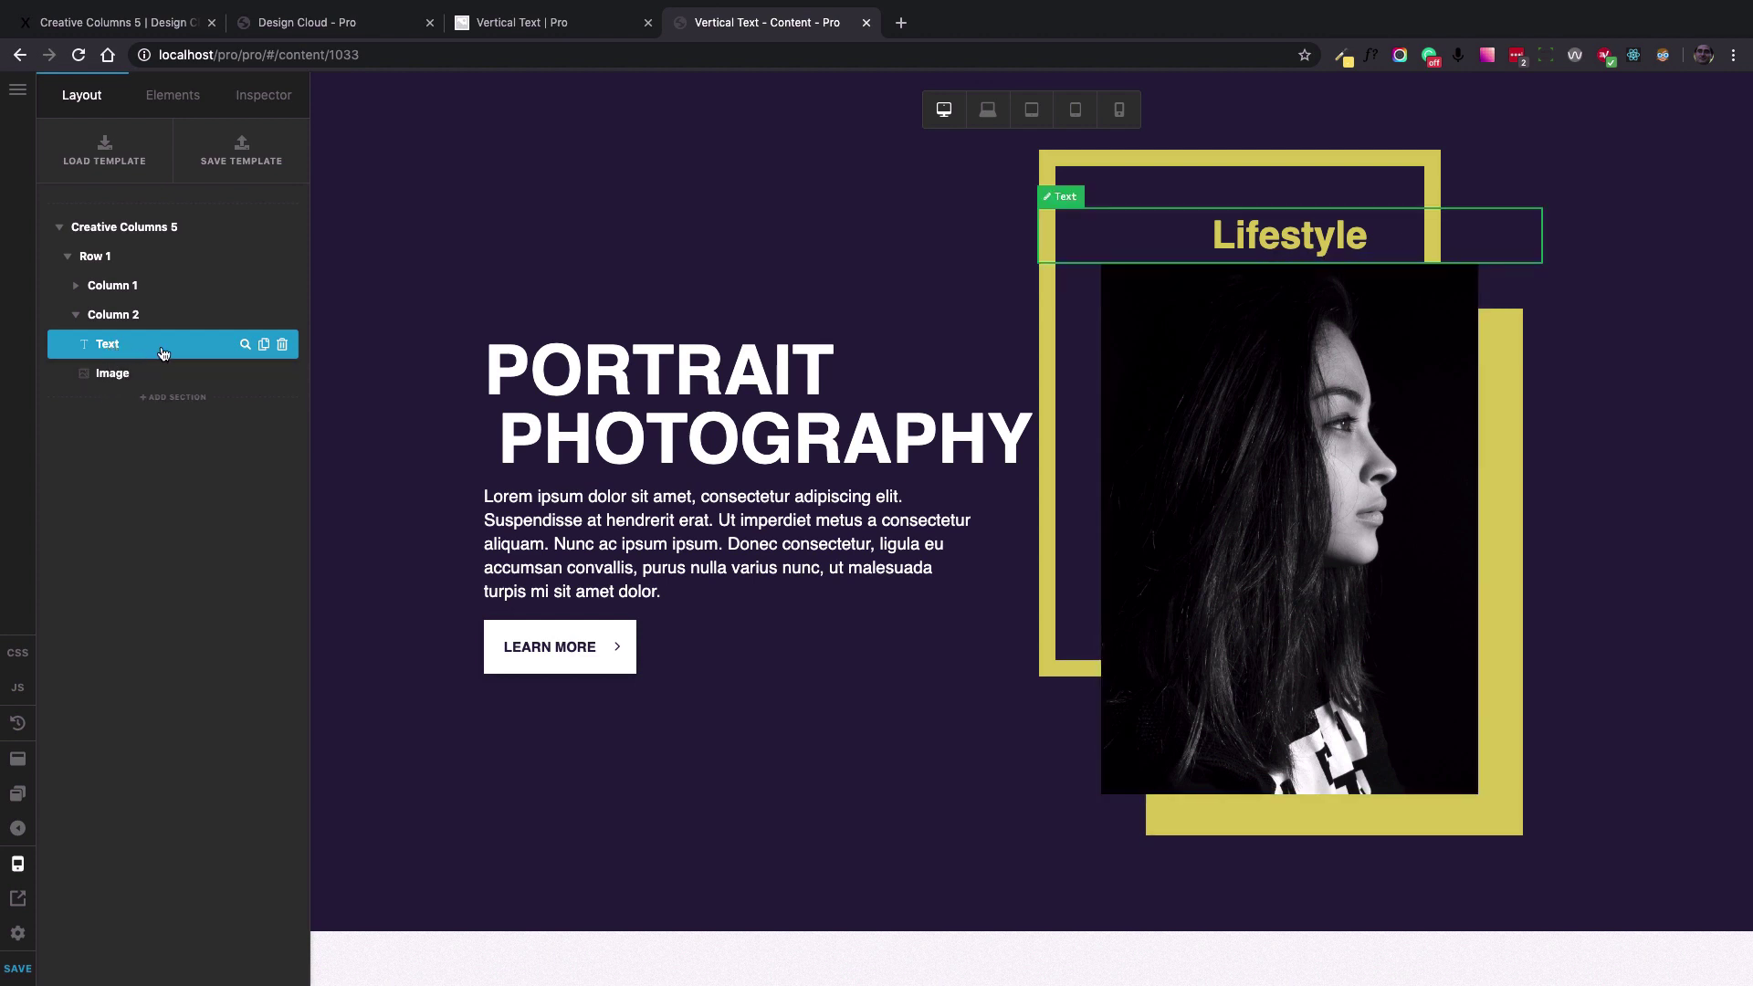
# Inspect the Lifestyle text's format: Font 9, 700 Bold, 2.793 em, yellow.
pyautogui.click(246, 344)
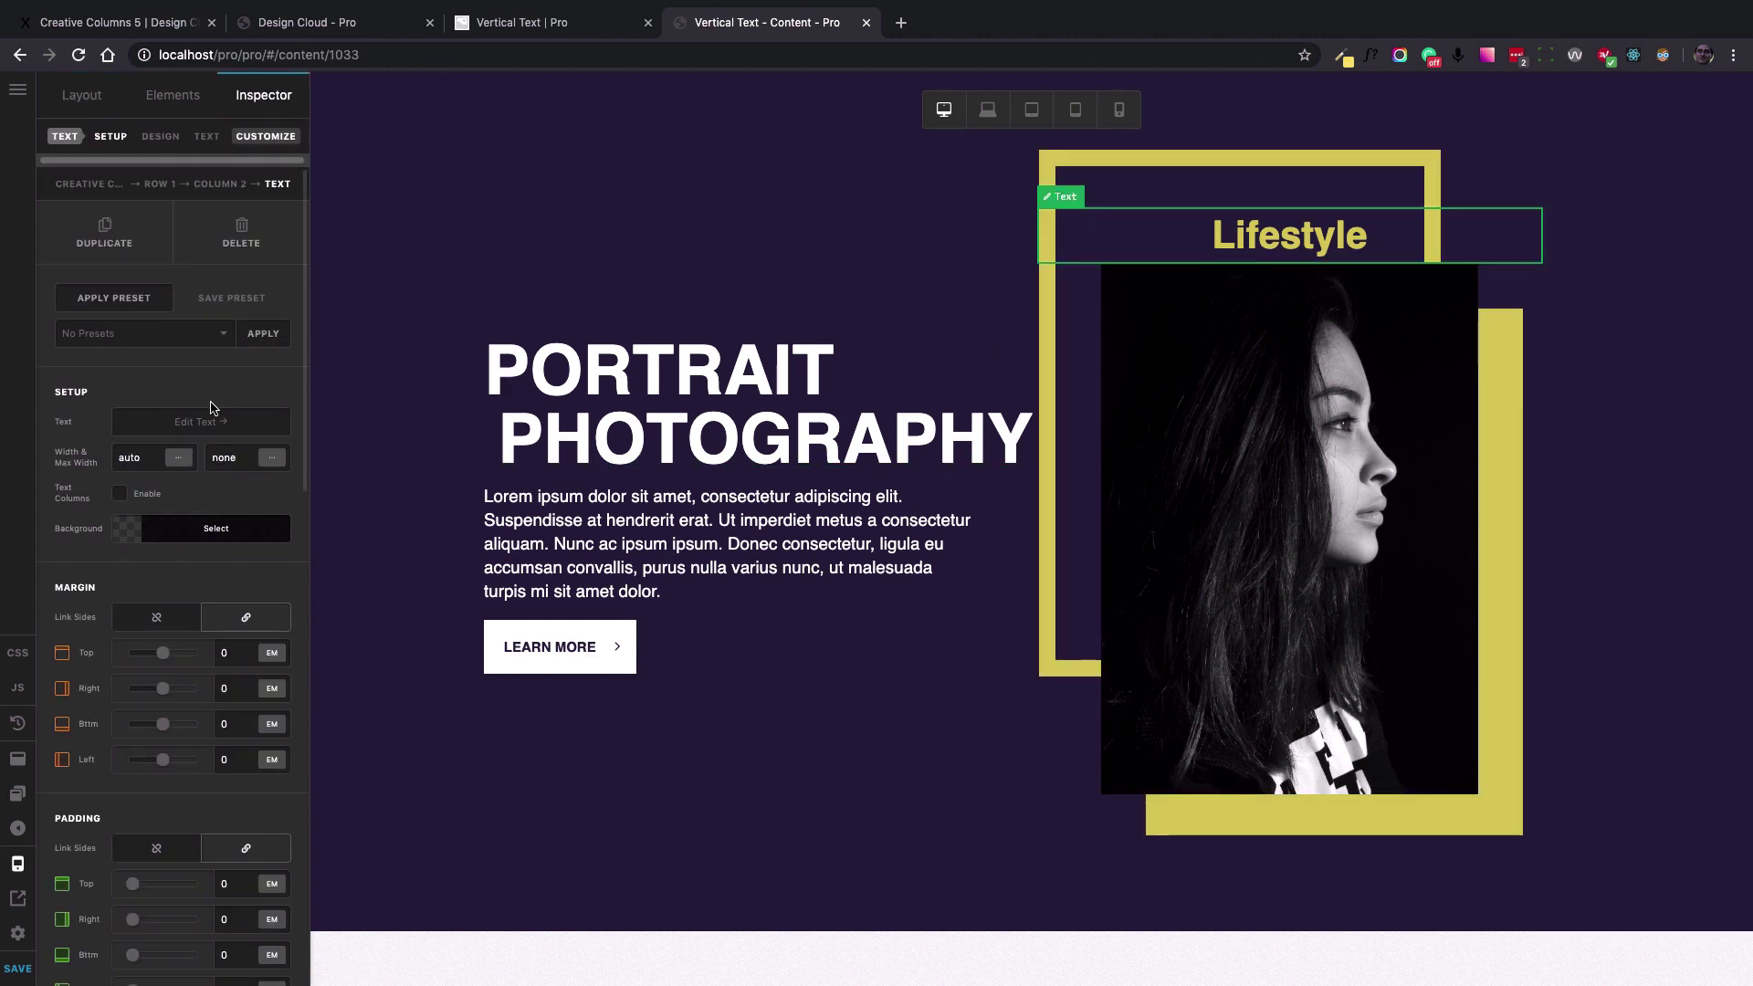
pyautogui.scroll(-7, 211, 407)
pyautogui.scroll(-5, 211, 407)
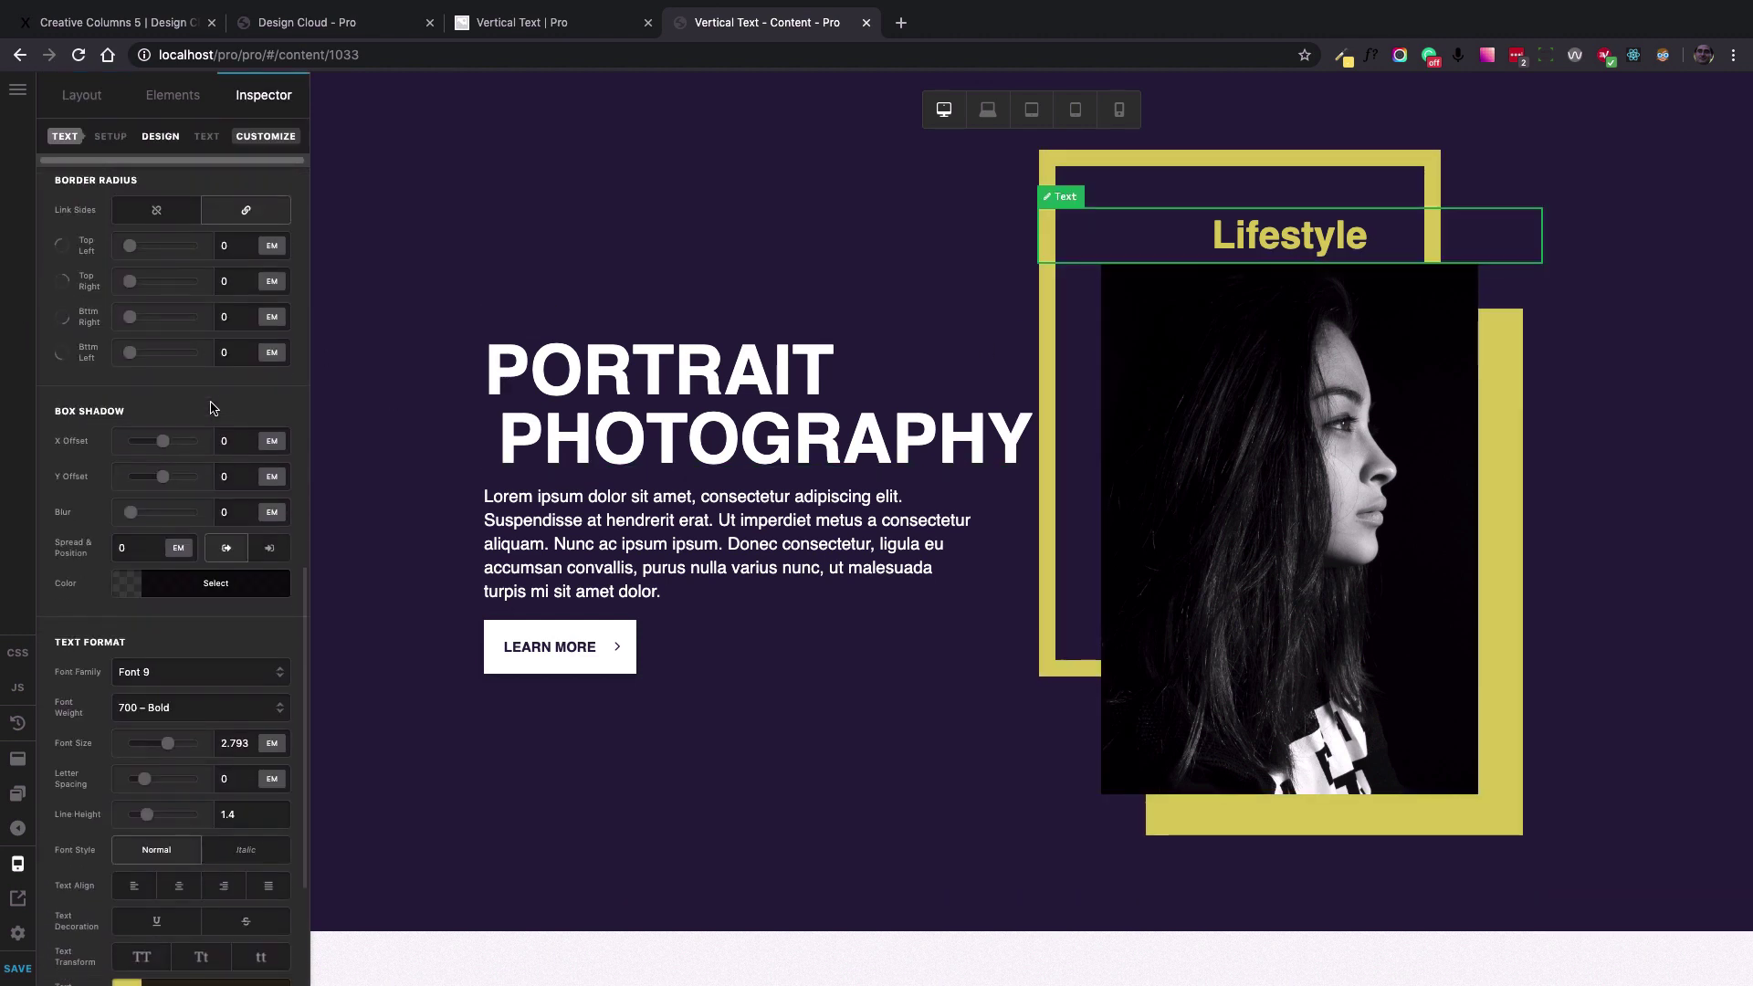
pyautogui.scroll(-1, 287, 432)
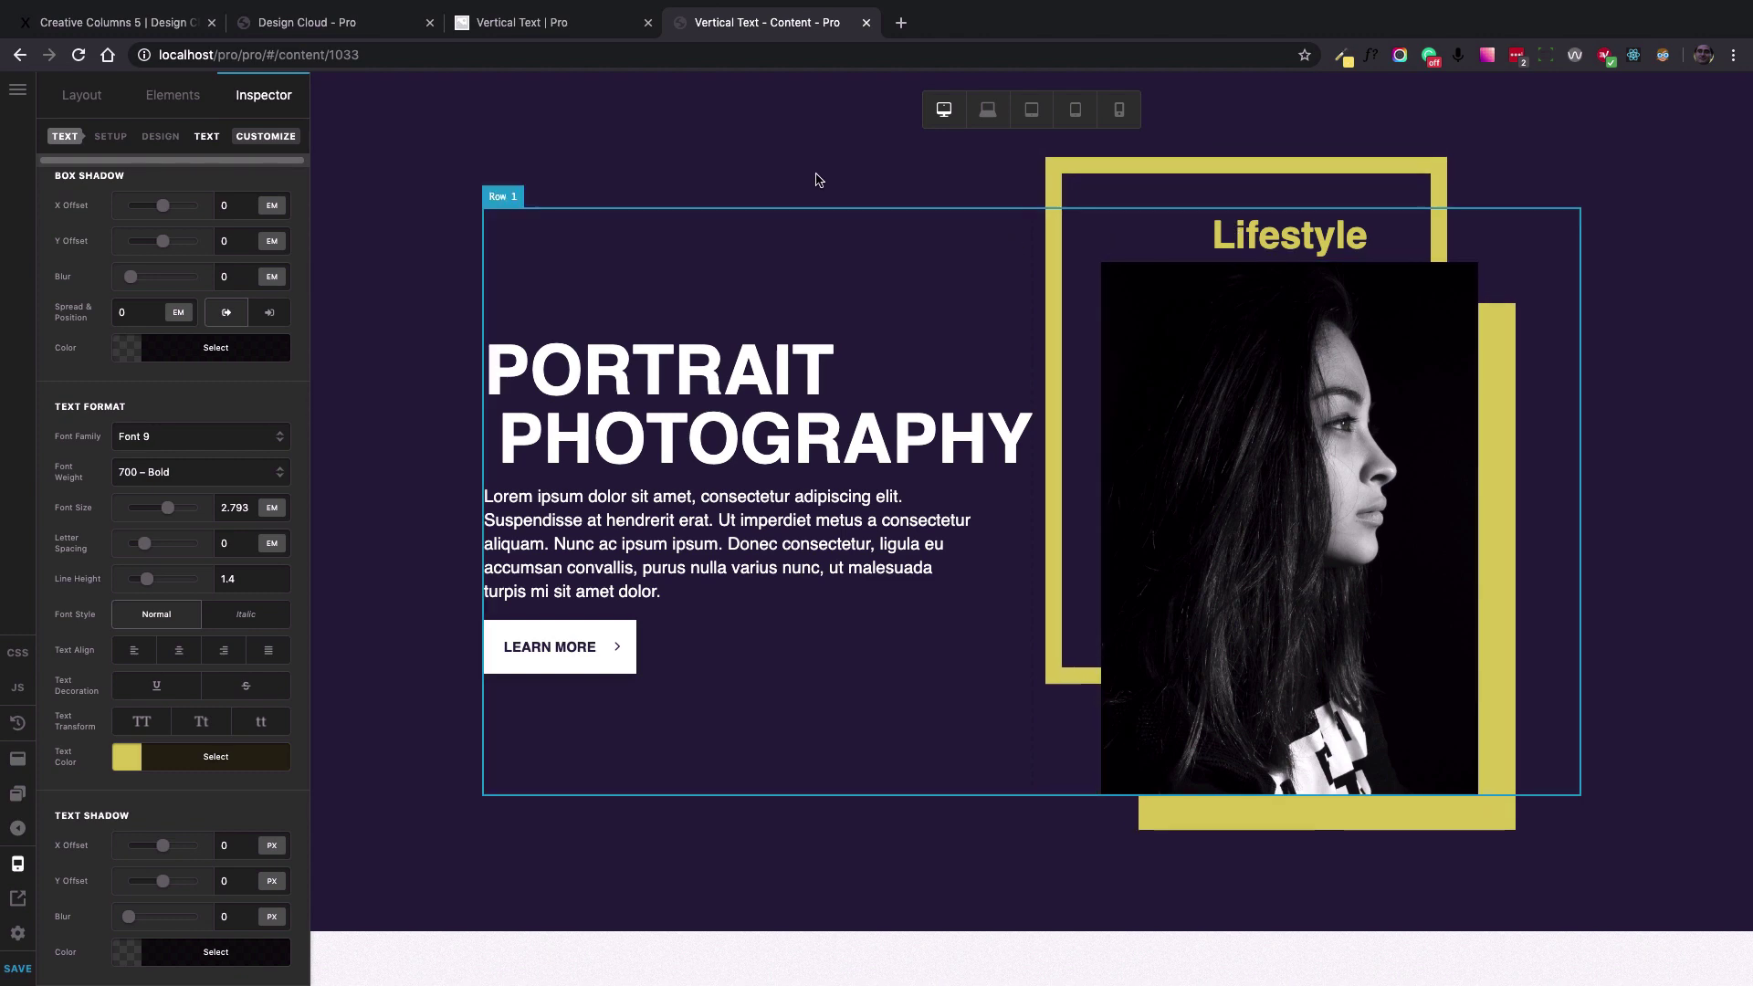
pyautogui.click(566, 35)
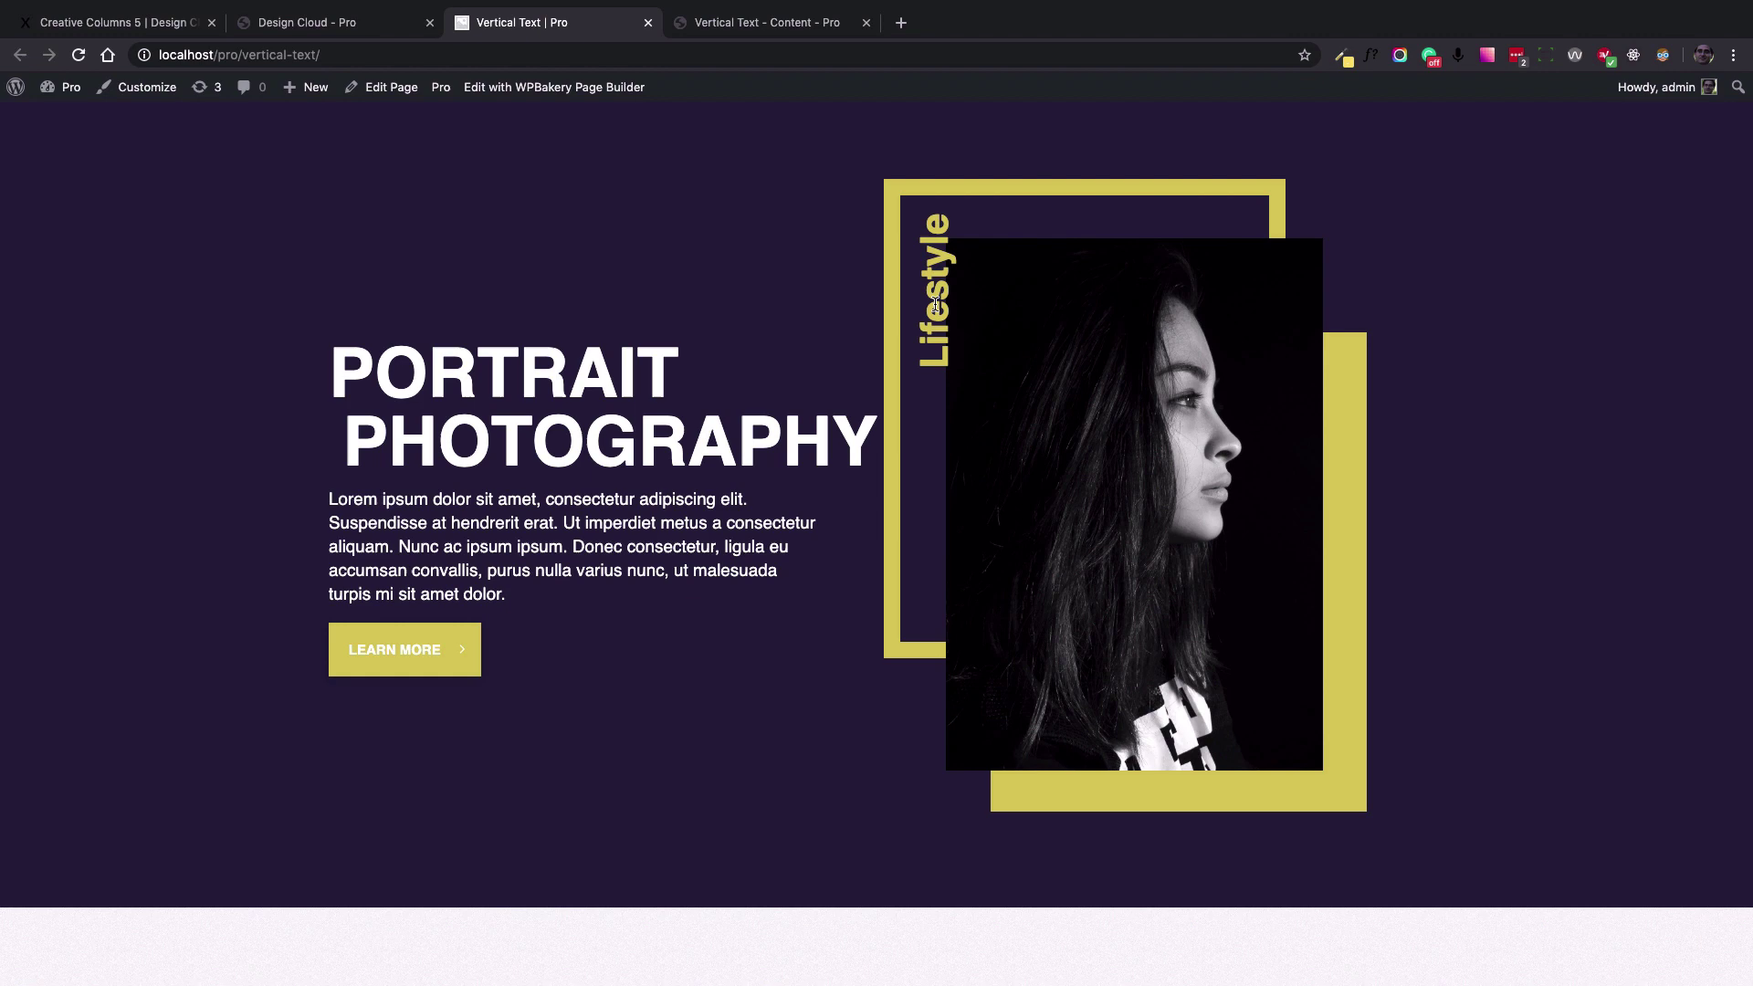
pyautogui.click(766, 22)
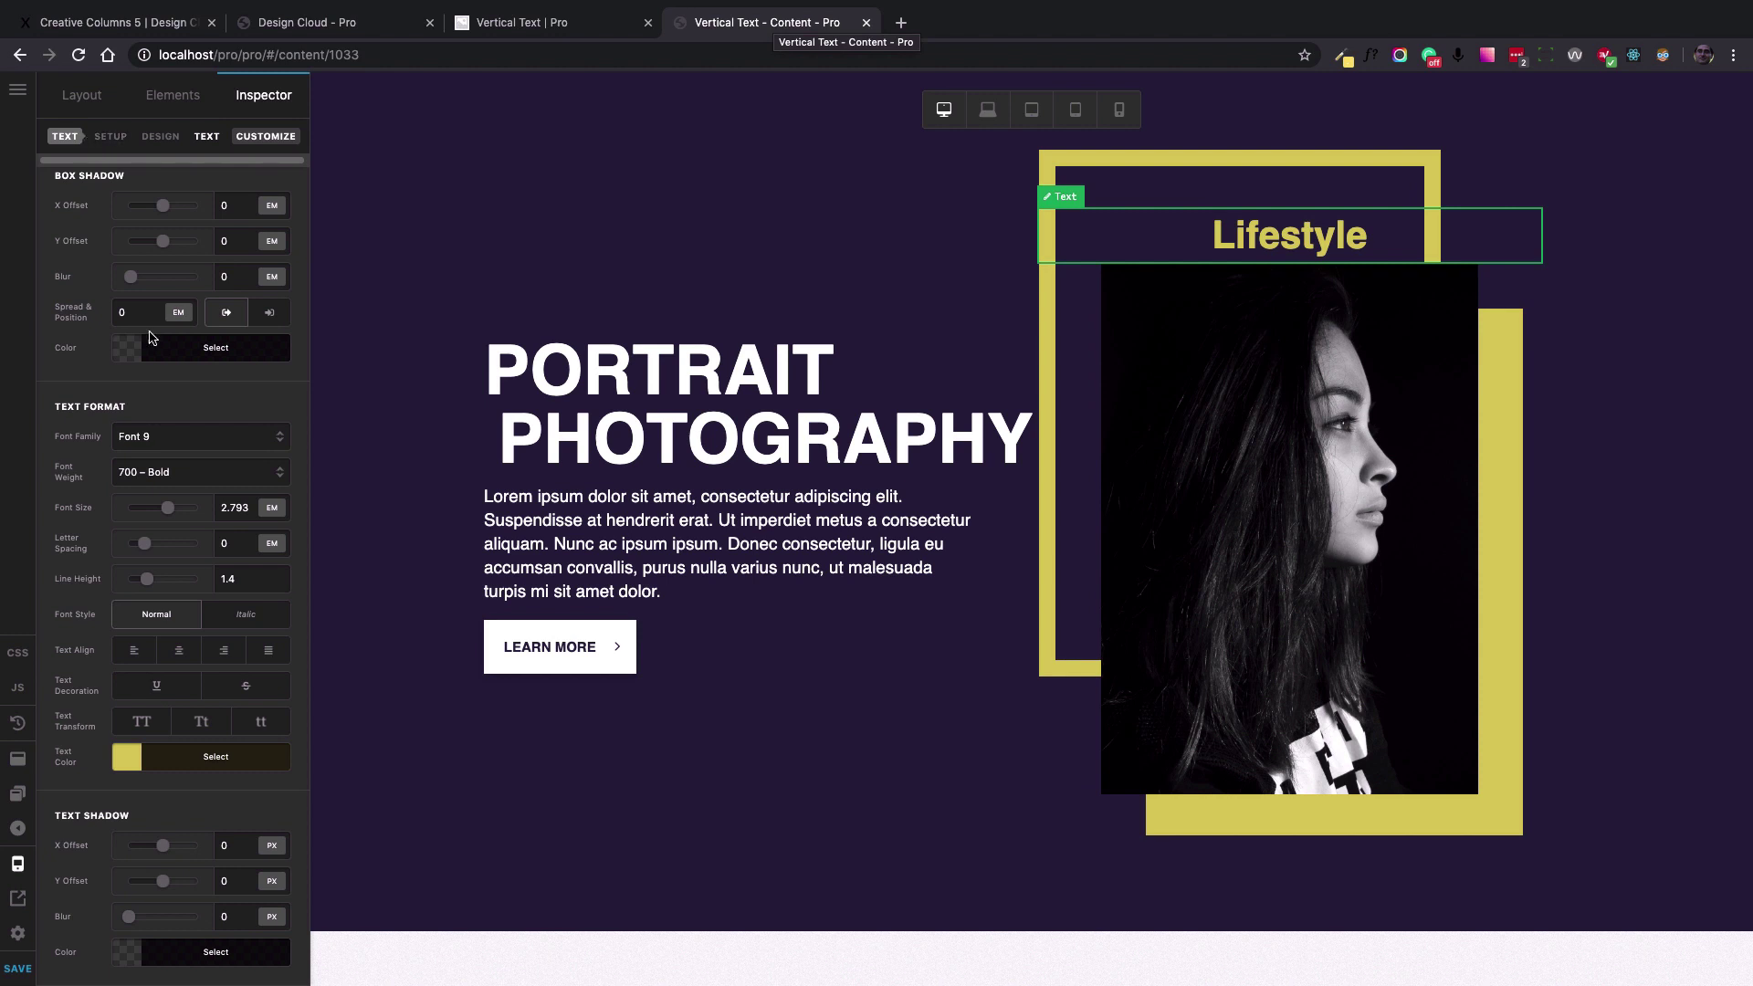
# Open Lifestyle's Element CSS via Customize and review the commented $el, rotate and position: absolute rules.
pyautogui.click(275, 141)
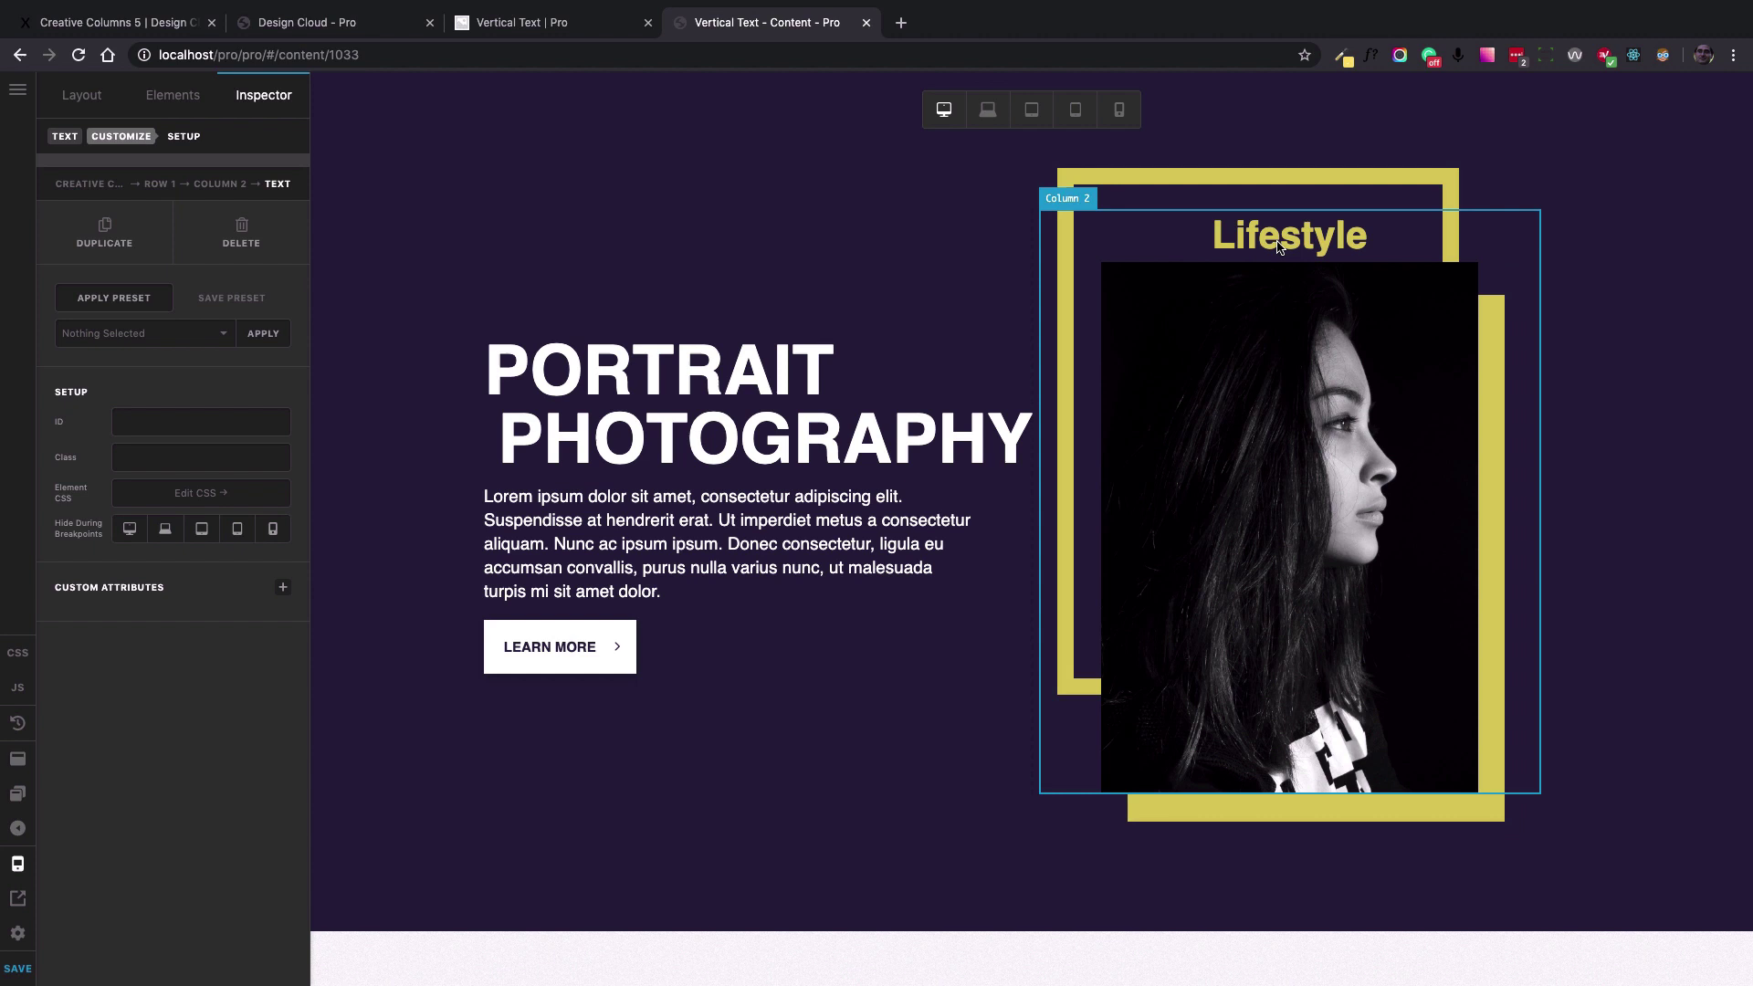
pyautogui.click(187, 493)
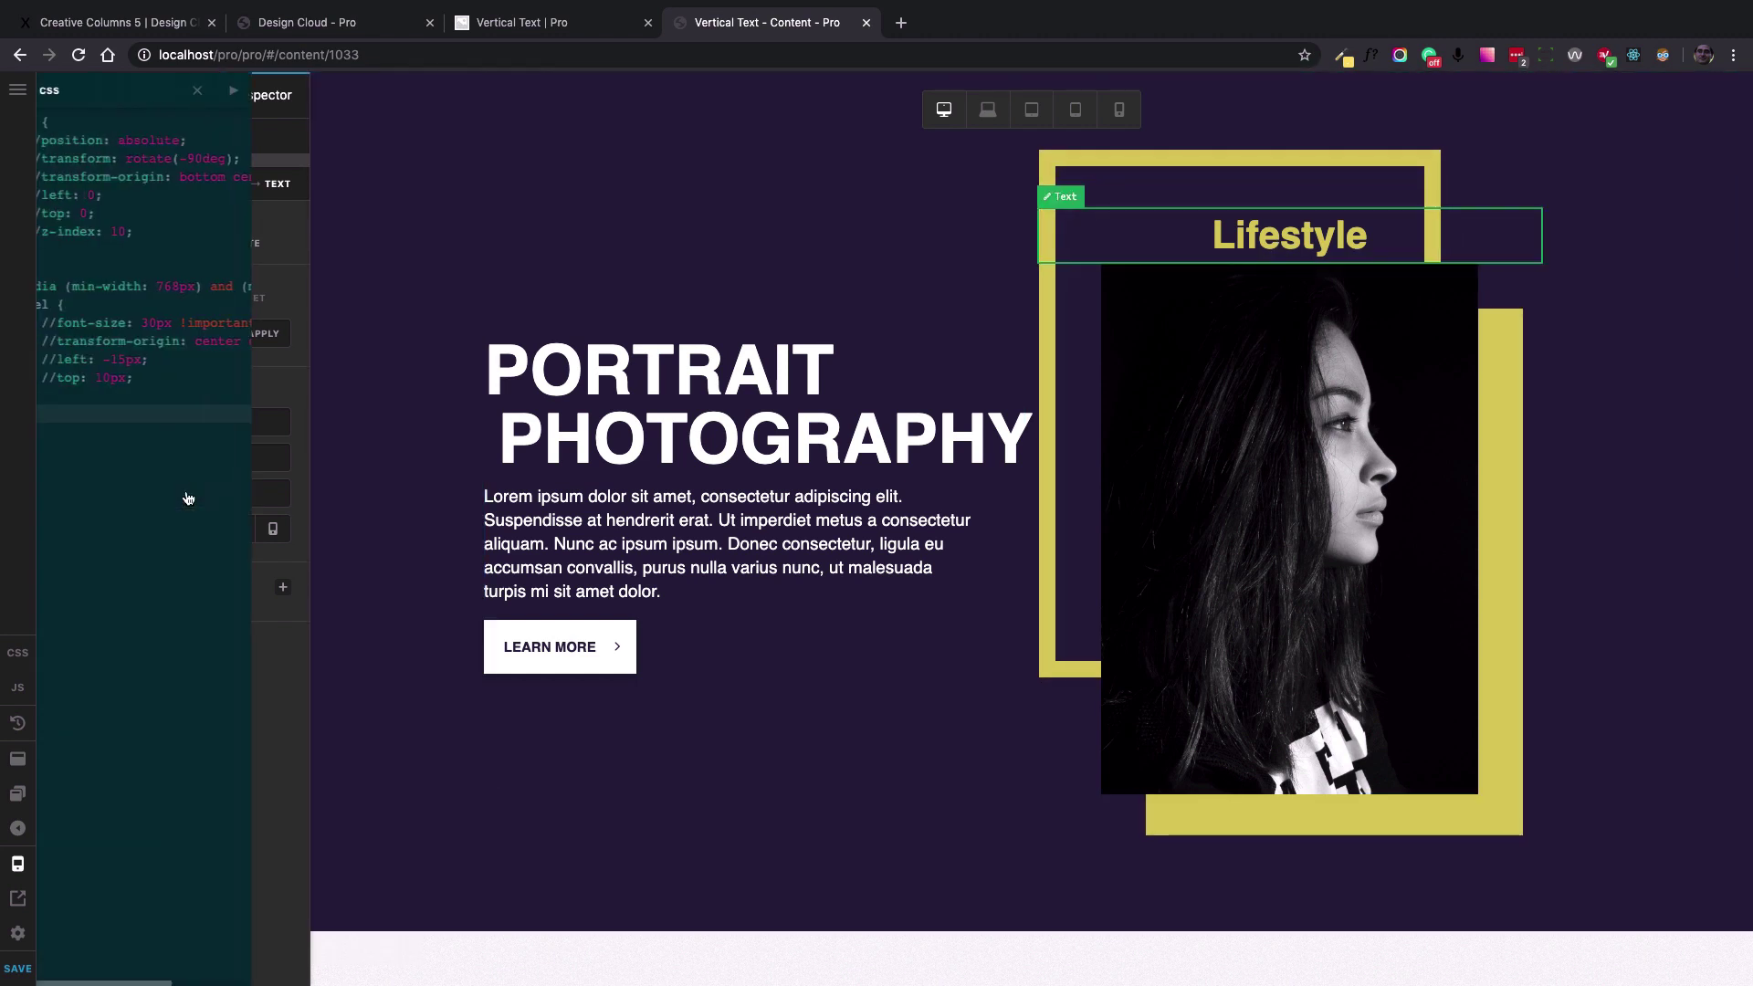
pyautogui.click(124, 245)
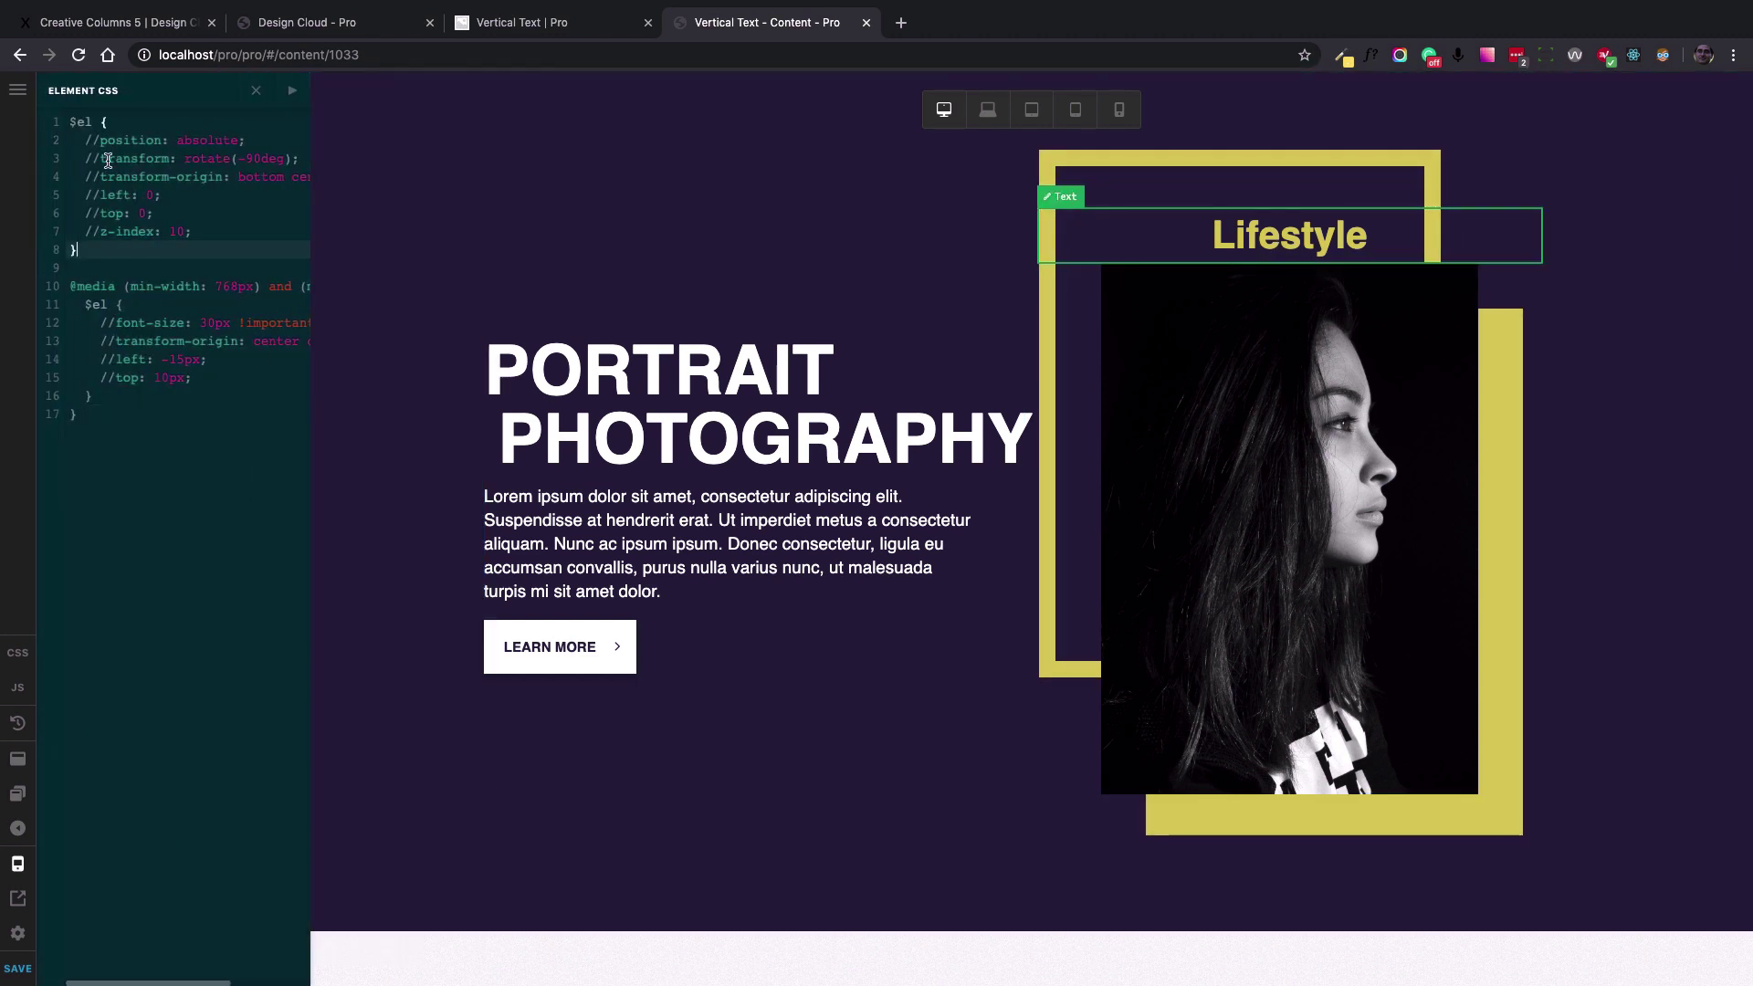
pyautogui.click(124, 158)
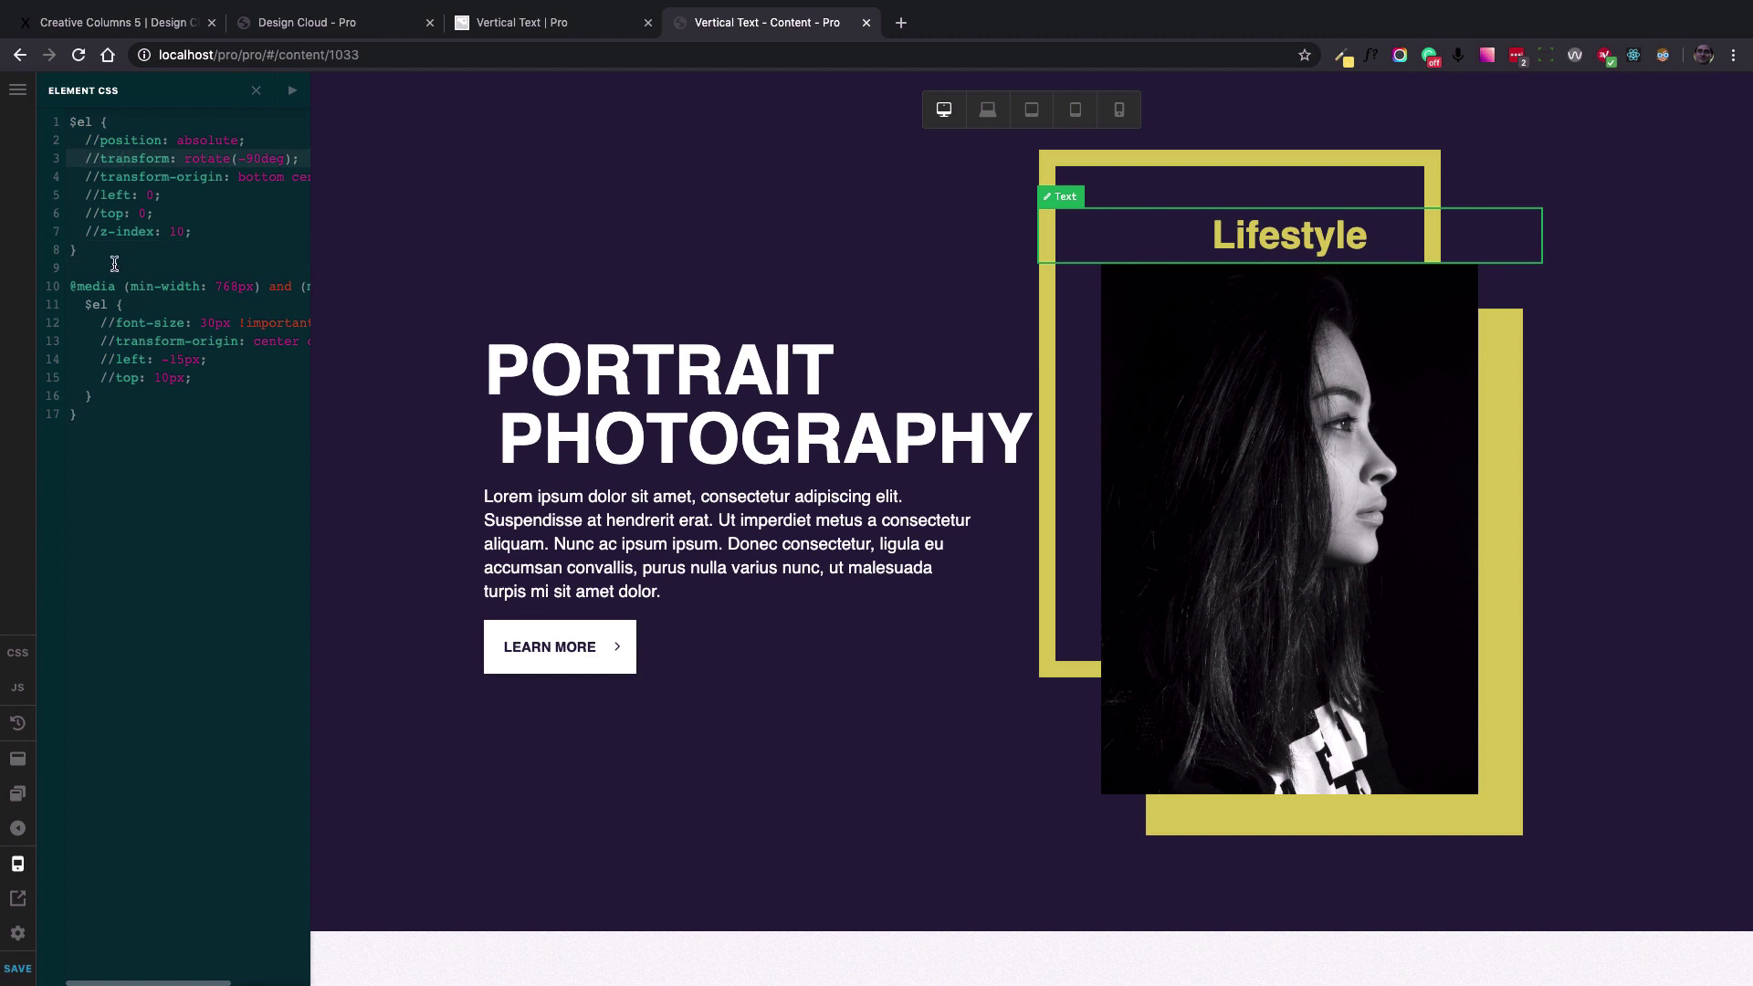
pyautogui.click(110, 253)
pyautogui.click(84, 157)
pyautogui.doubleClick(78, 122)
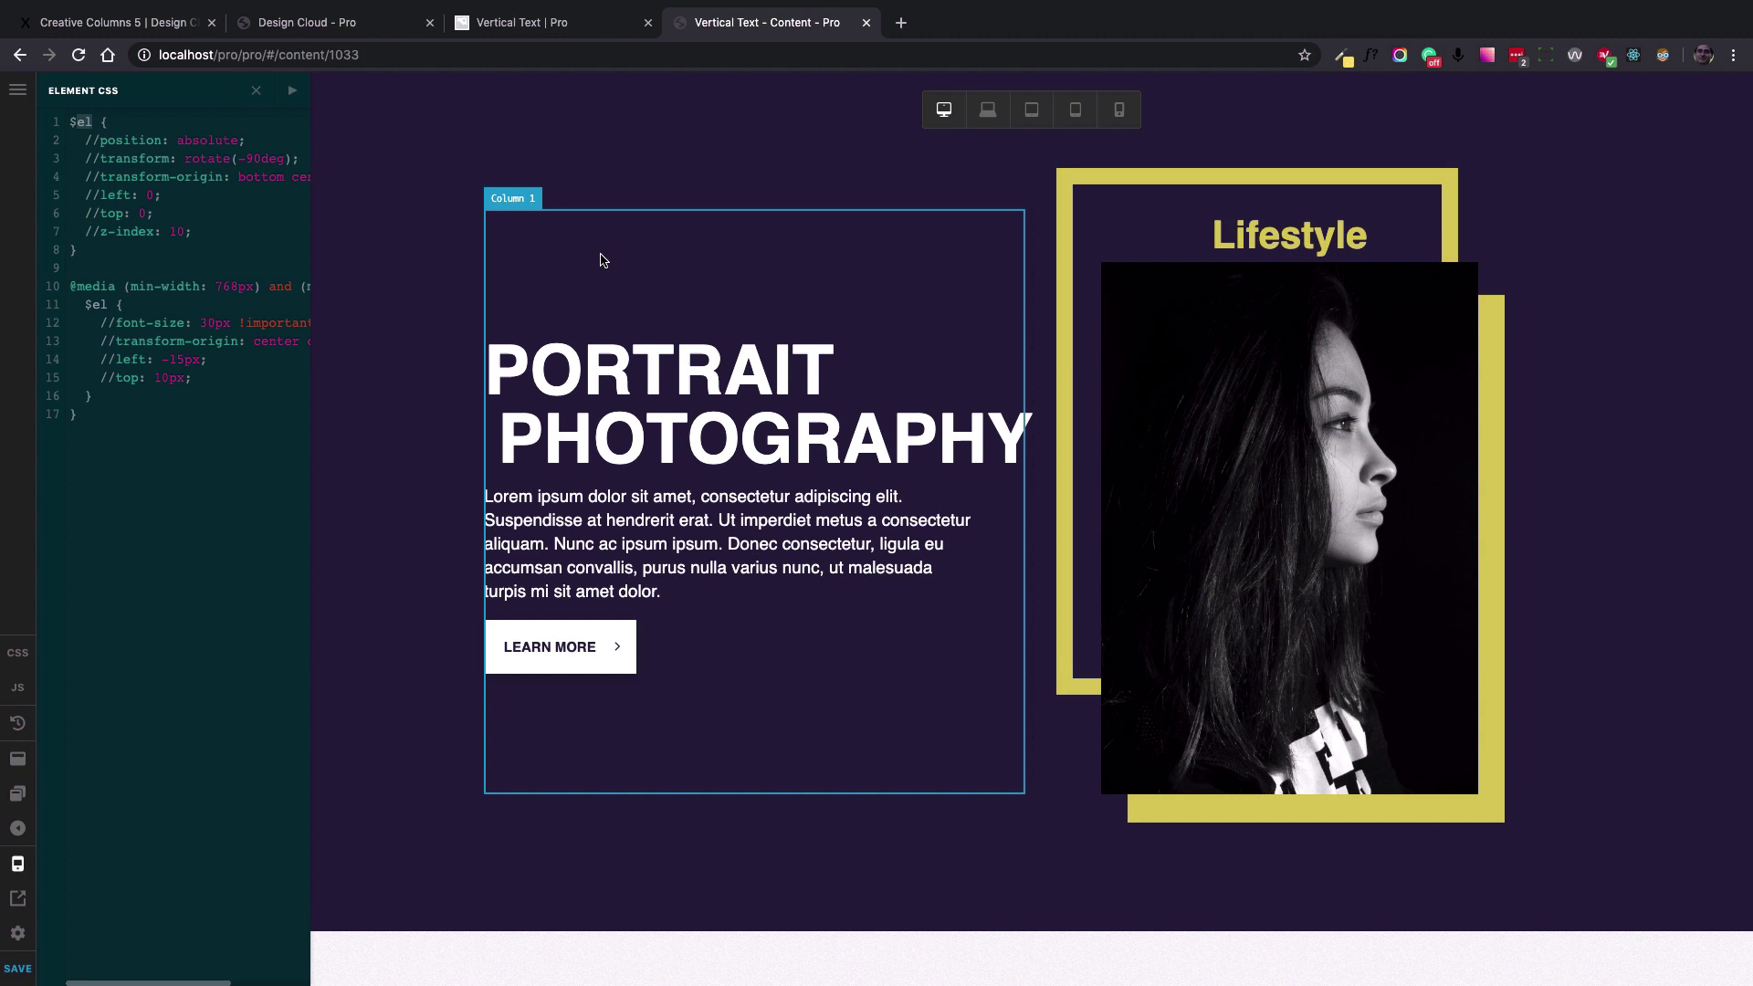
pyautogui.click(100, 140)
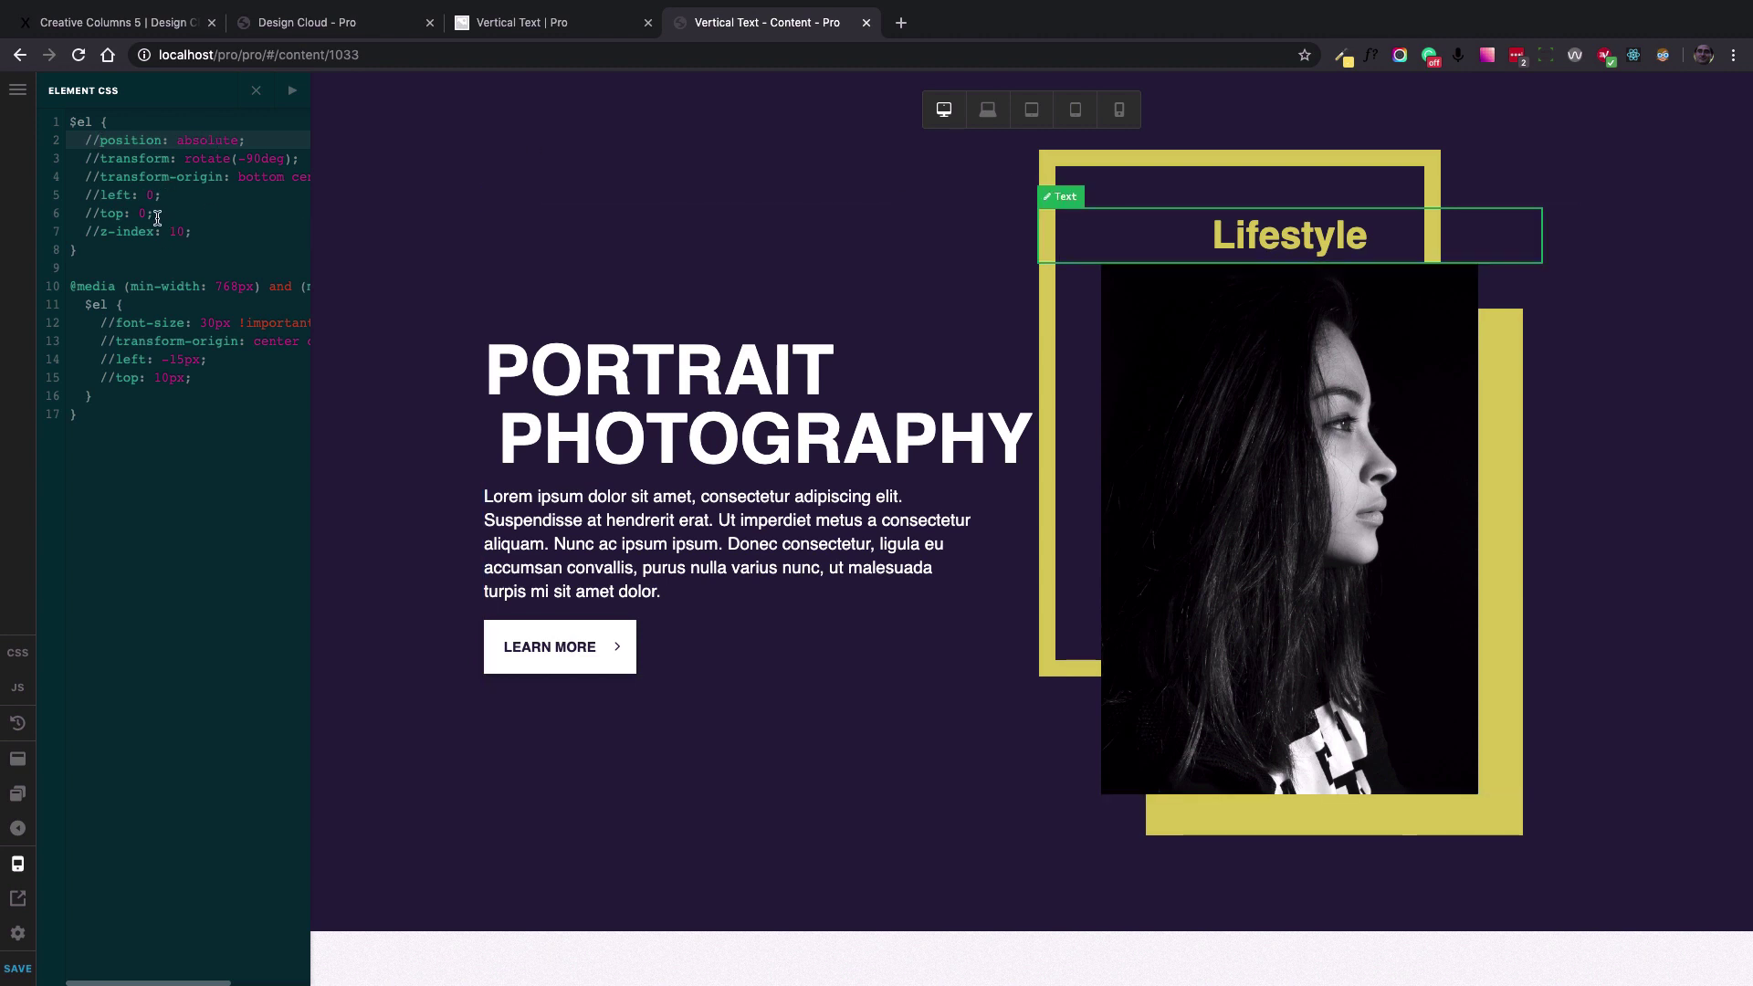
# Uncomment position: absolute, left: 0 and top: 0 in the Lifestyle Element CSS.
pyautogui.press('BackSpace')
pyautogui.press('BackSpace')
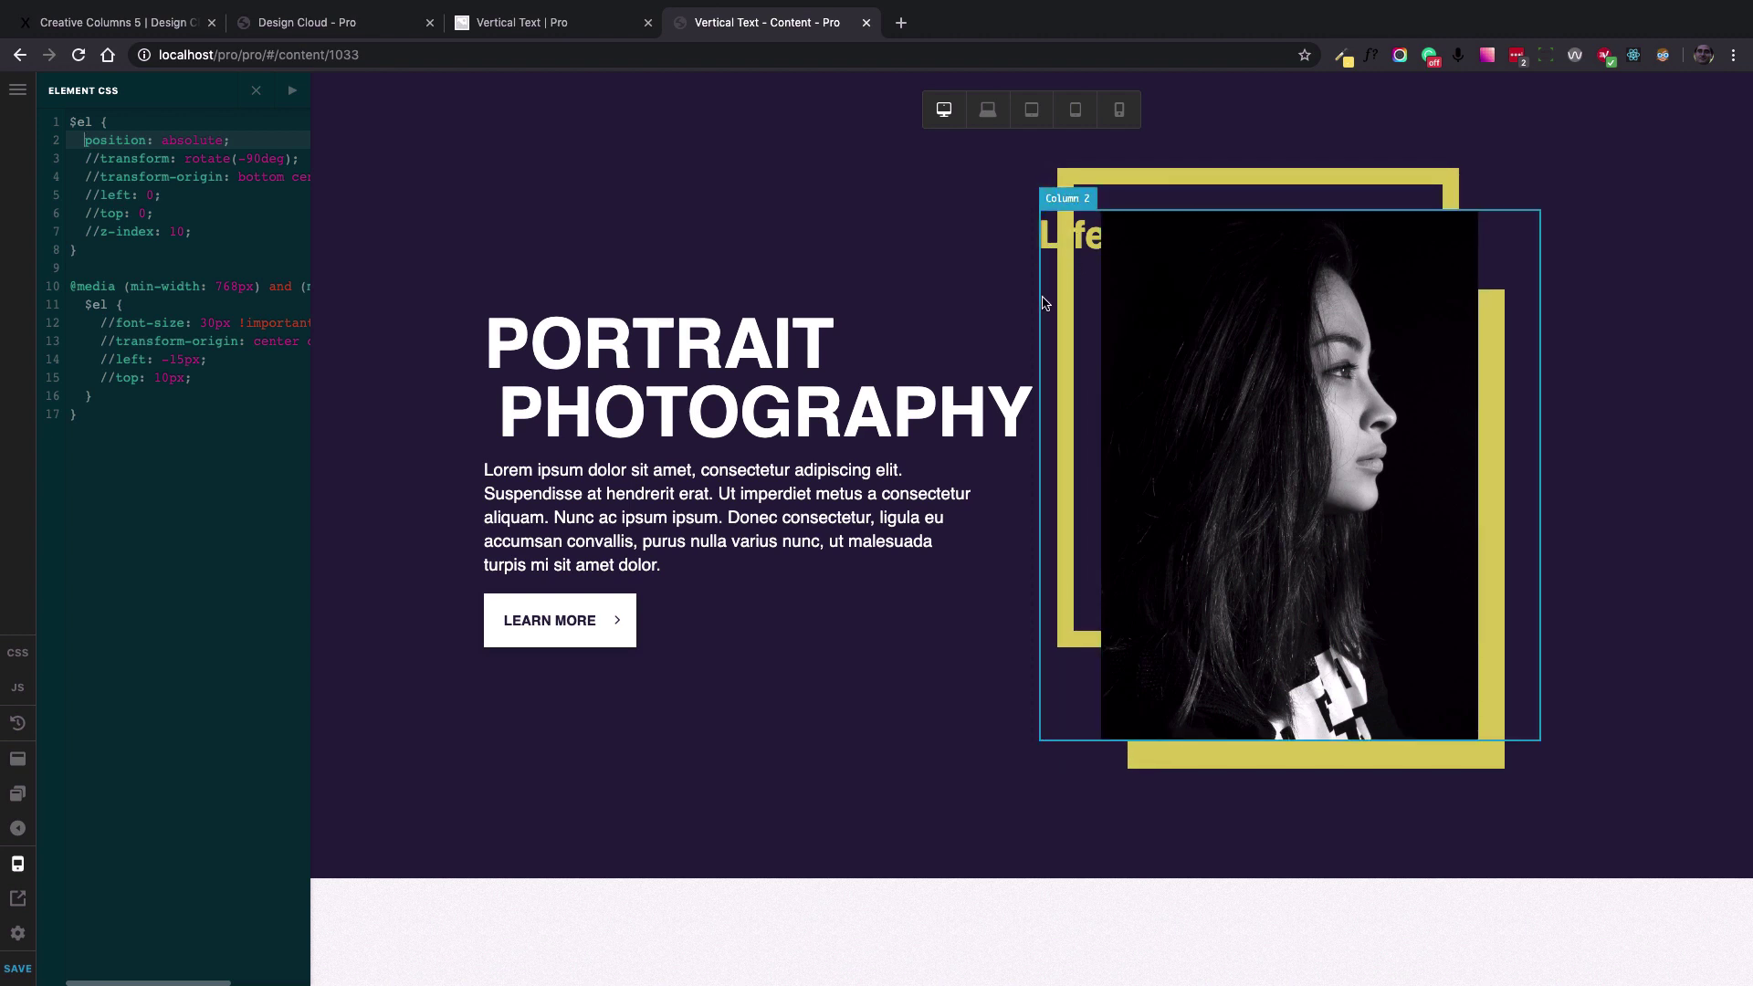
pyautogui.click(101, 194)
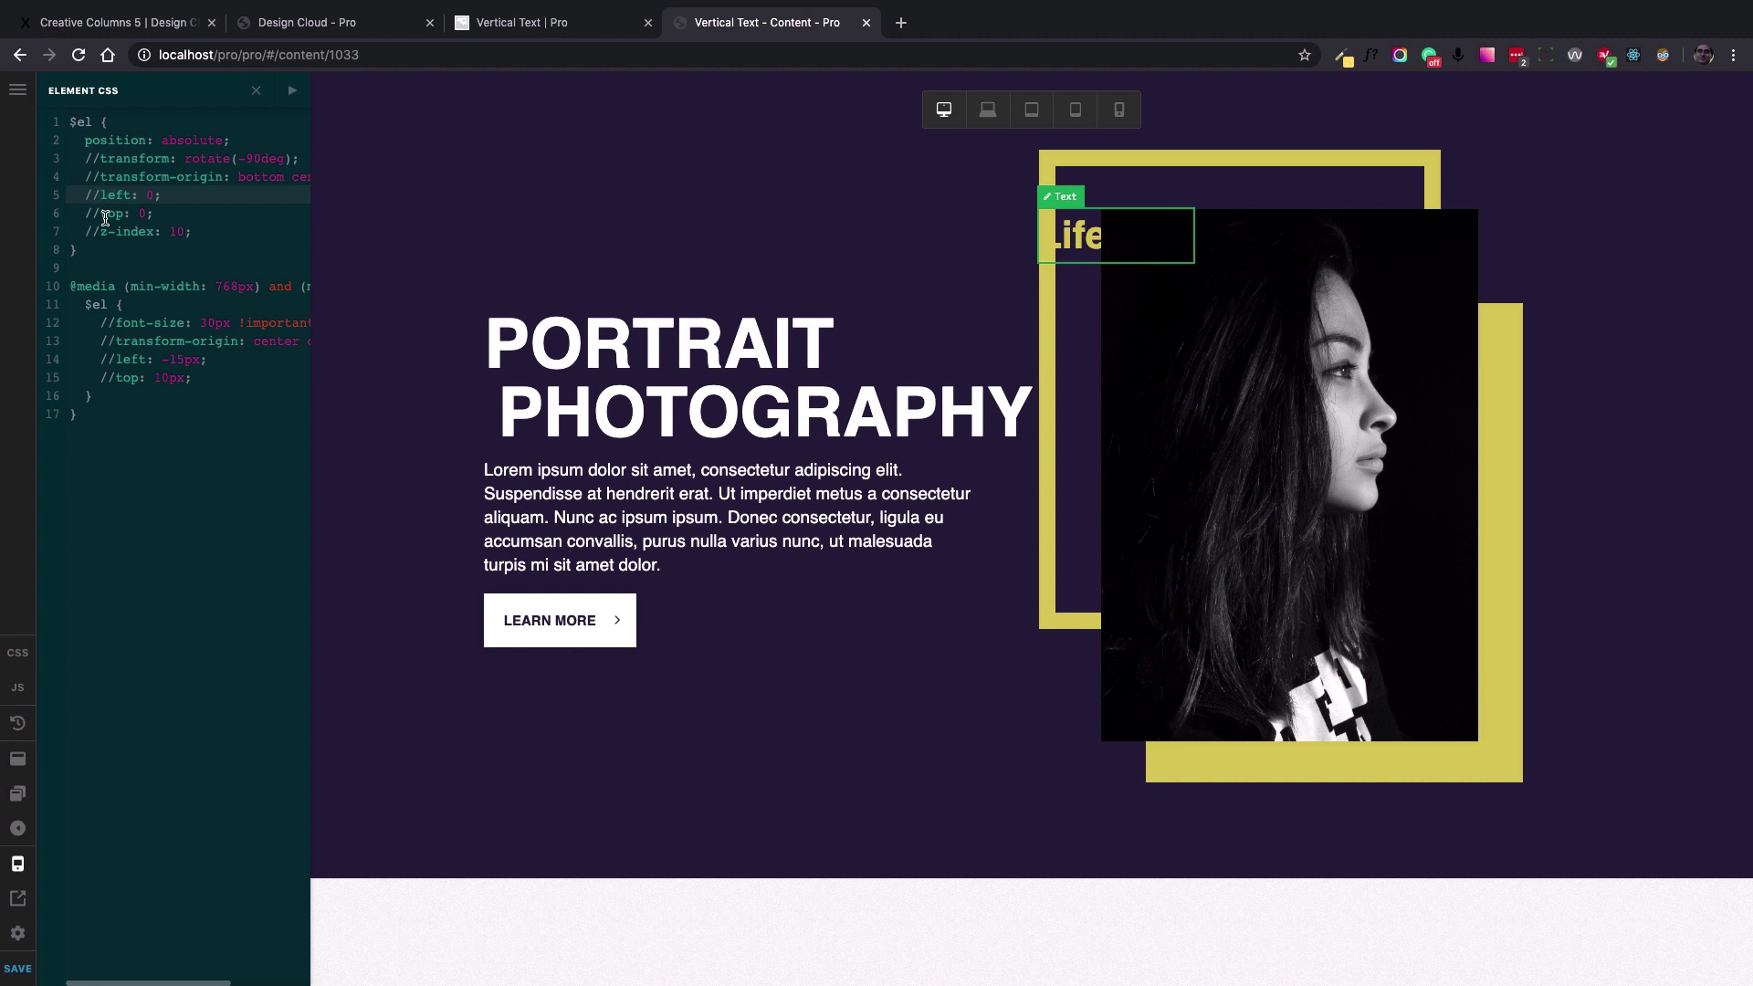
pyautogui.press('BackSpace')
pyautogui.press('BackSpace')
pyautogui.click(100, 213)
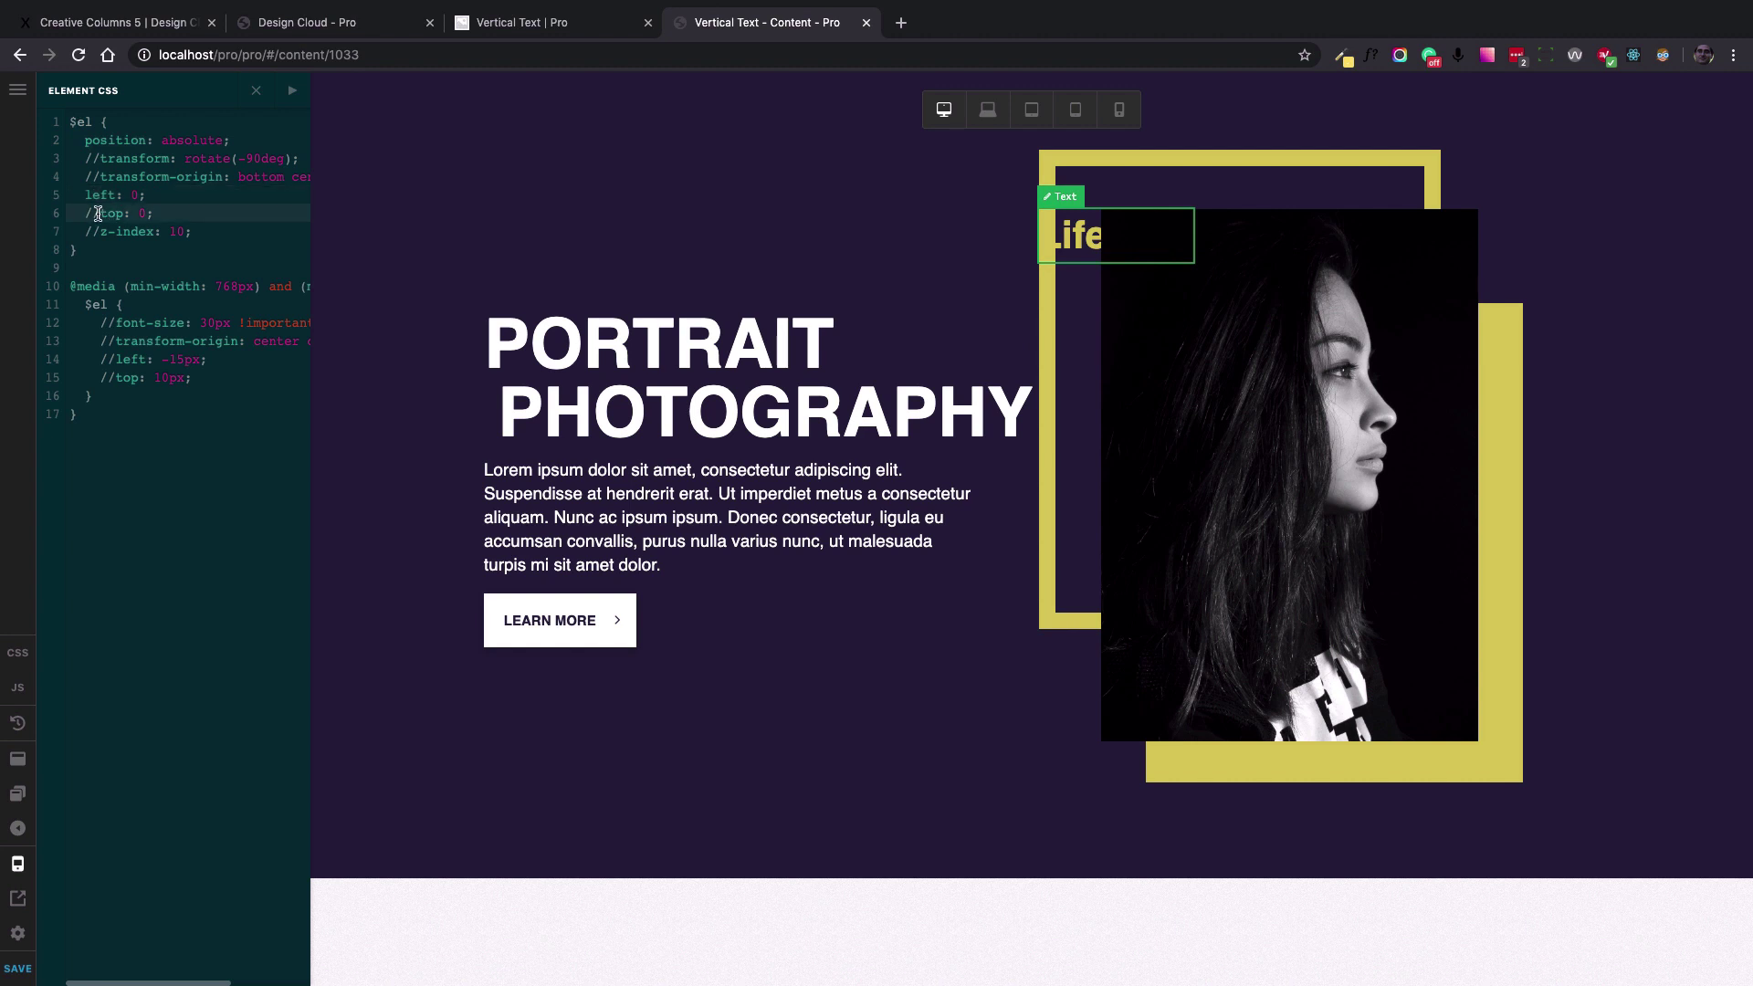
pyautogui.press('BackSpace')
pyautogui.click(97, 232)
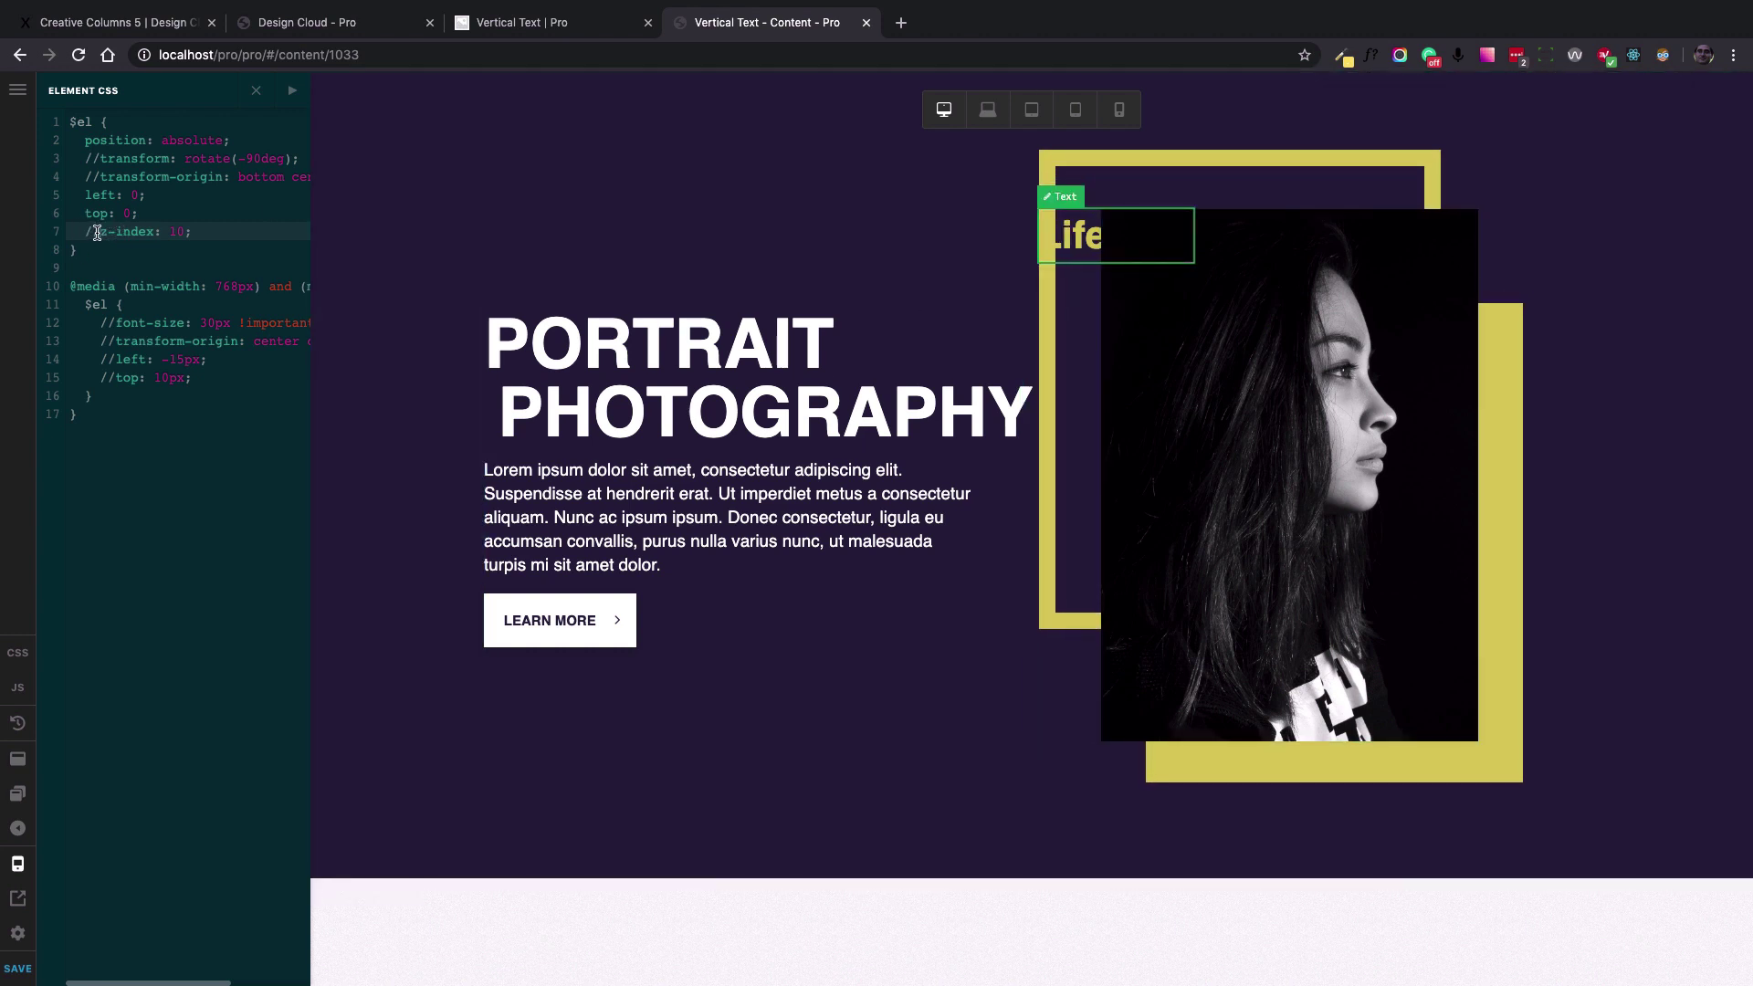
# Uncomment z-index: 10 so Lifestyle sits above the photo, and compare with the live page.
pyautogui.press('BackSpace')
pyautogui.press('BackSpace')
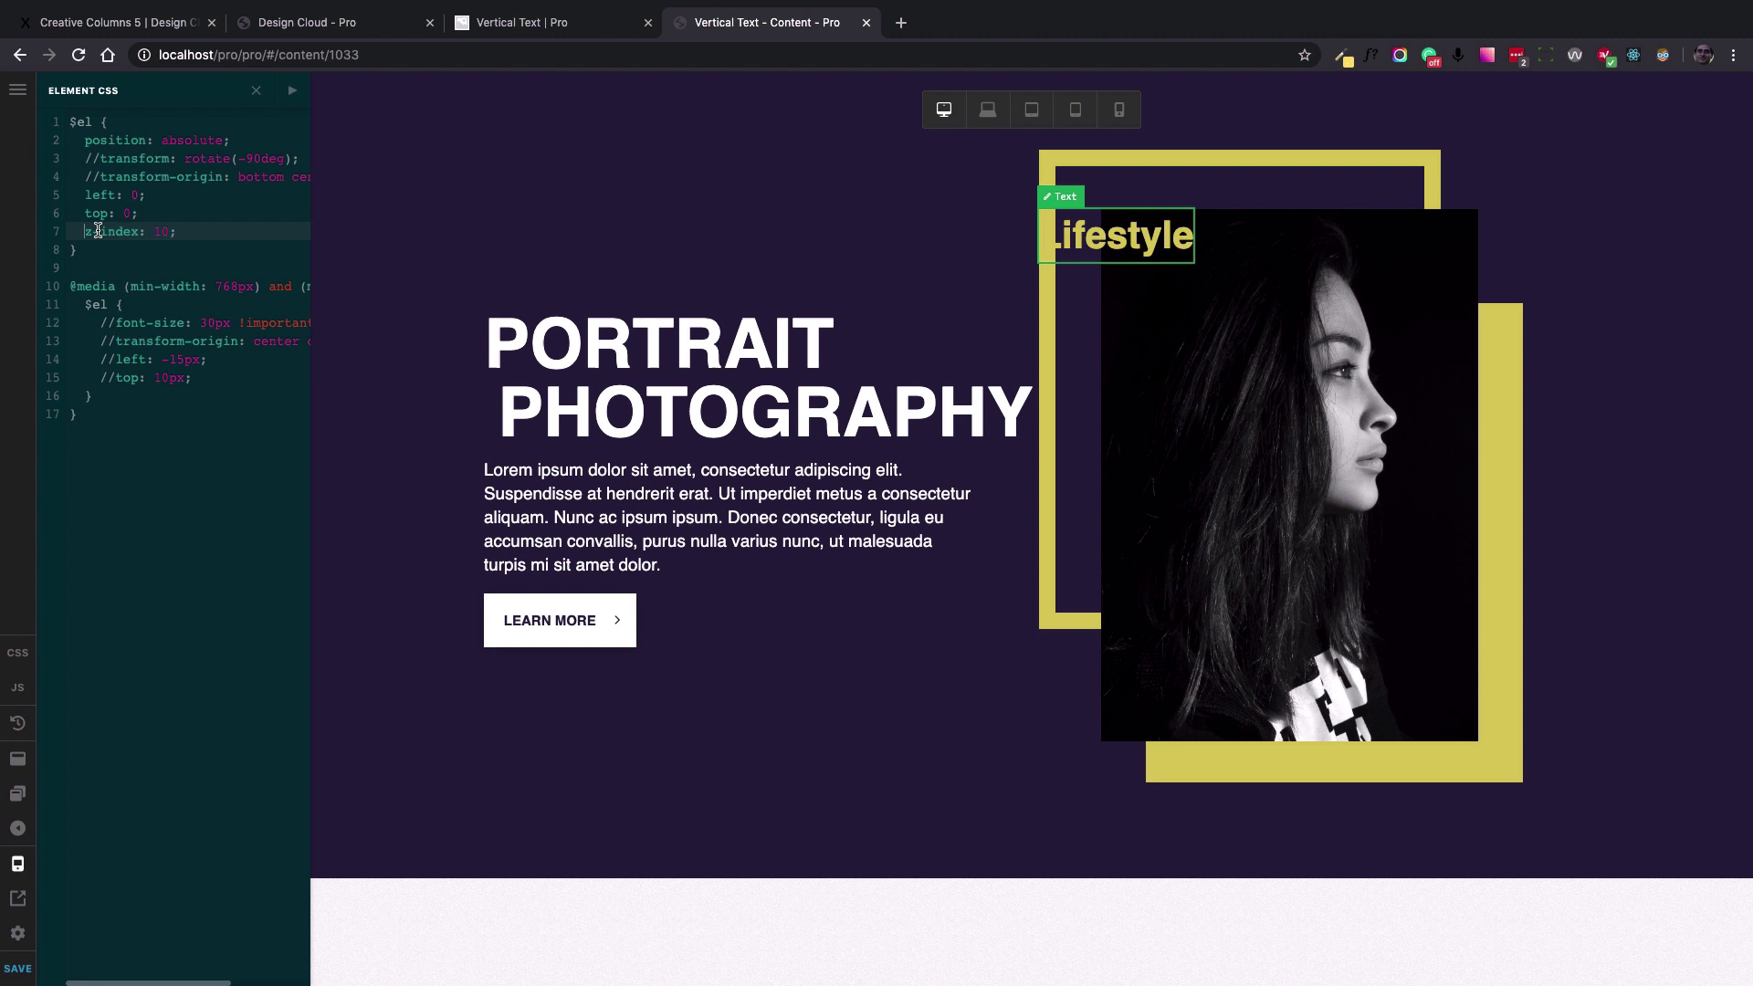
pyautogui.doubleClick(162, 231)
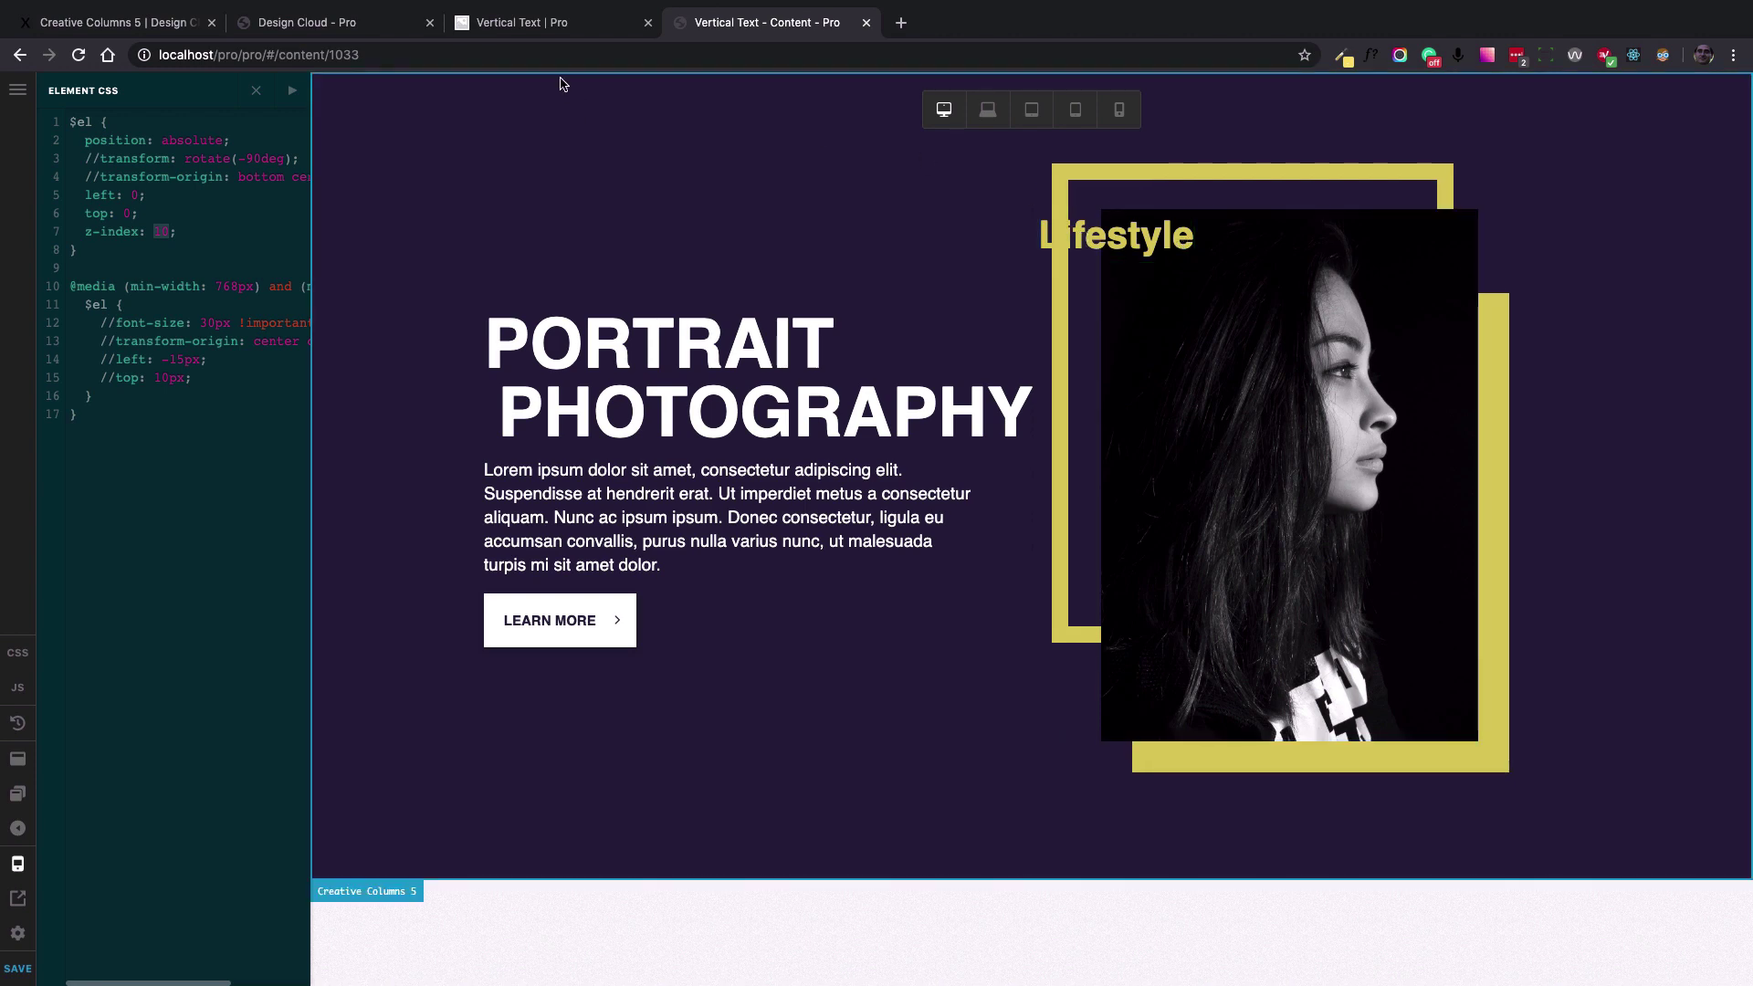
pyautogui.click(548, 22)
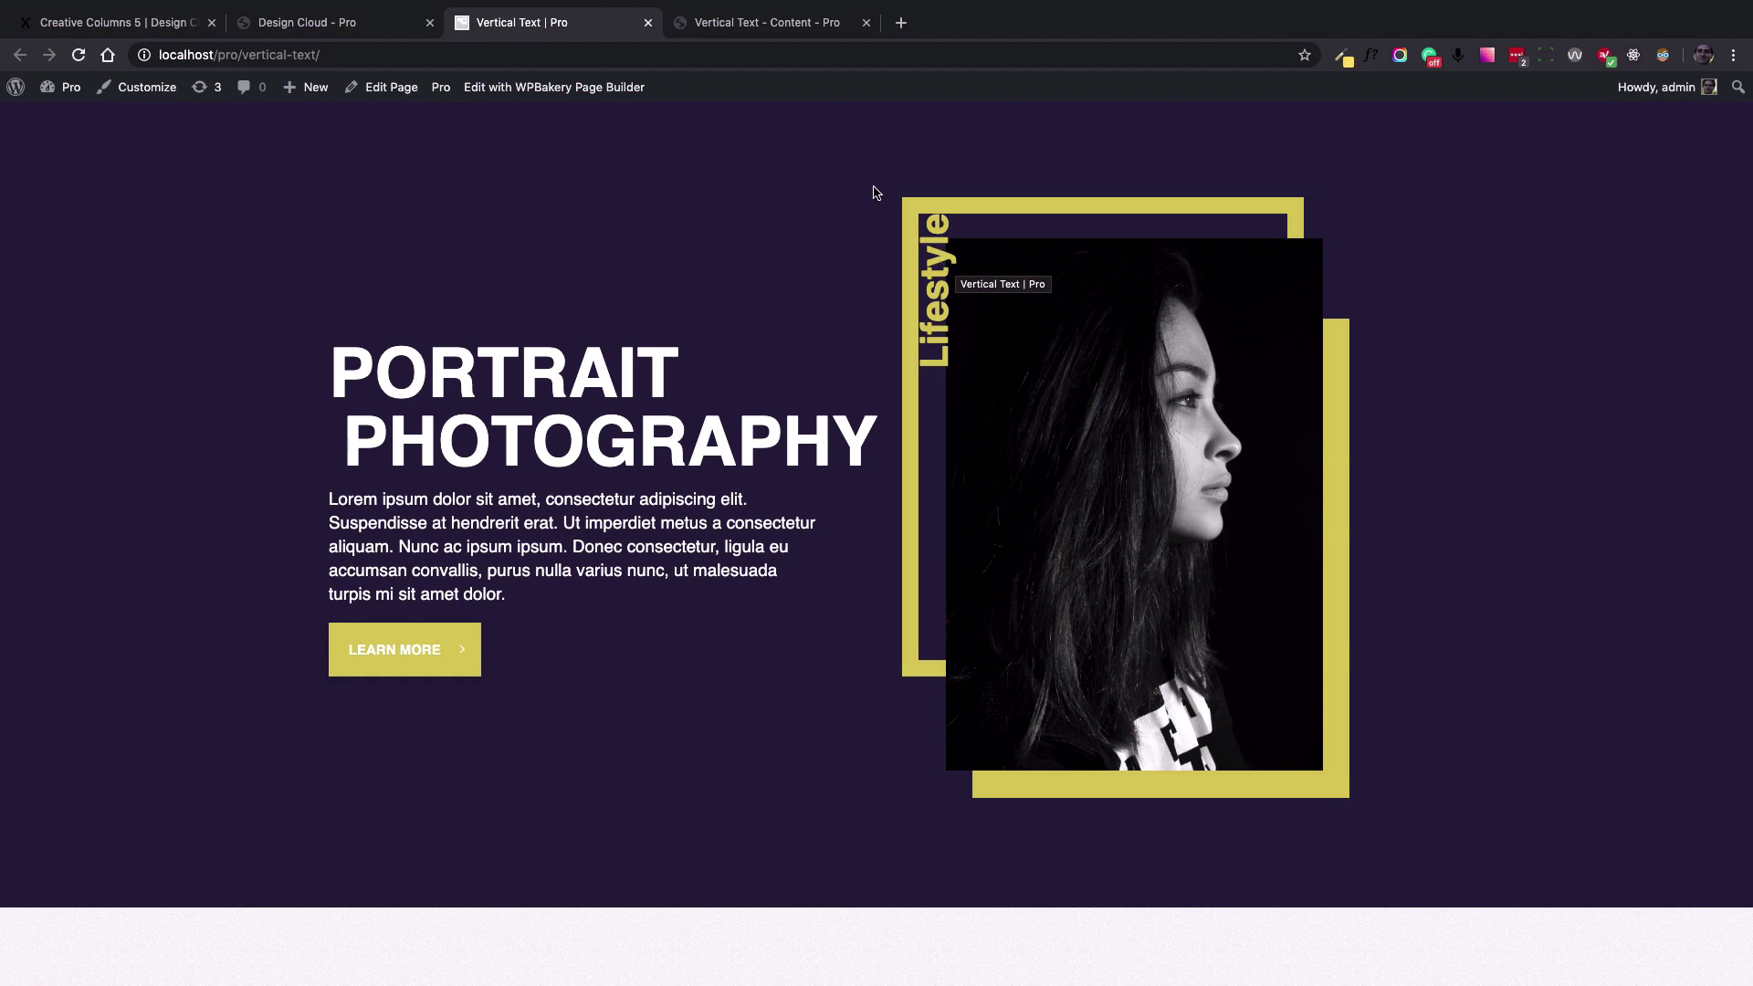
pyautogui.click(757, 28)
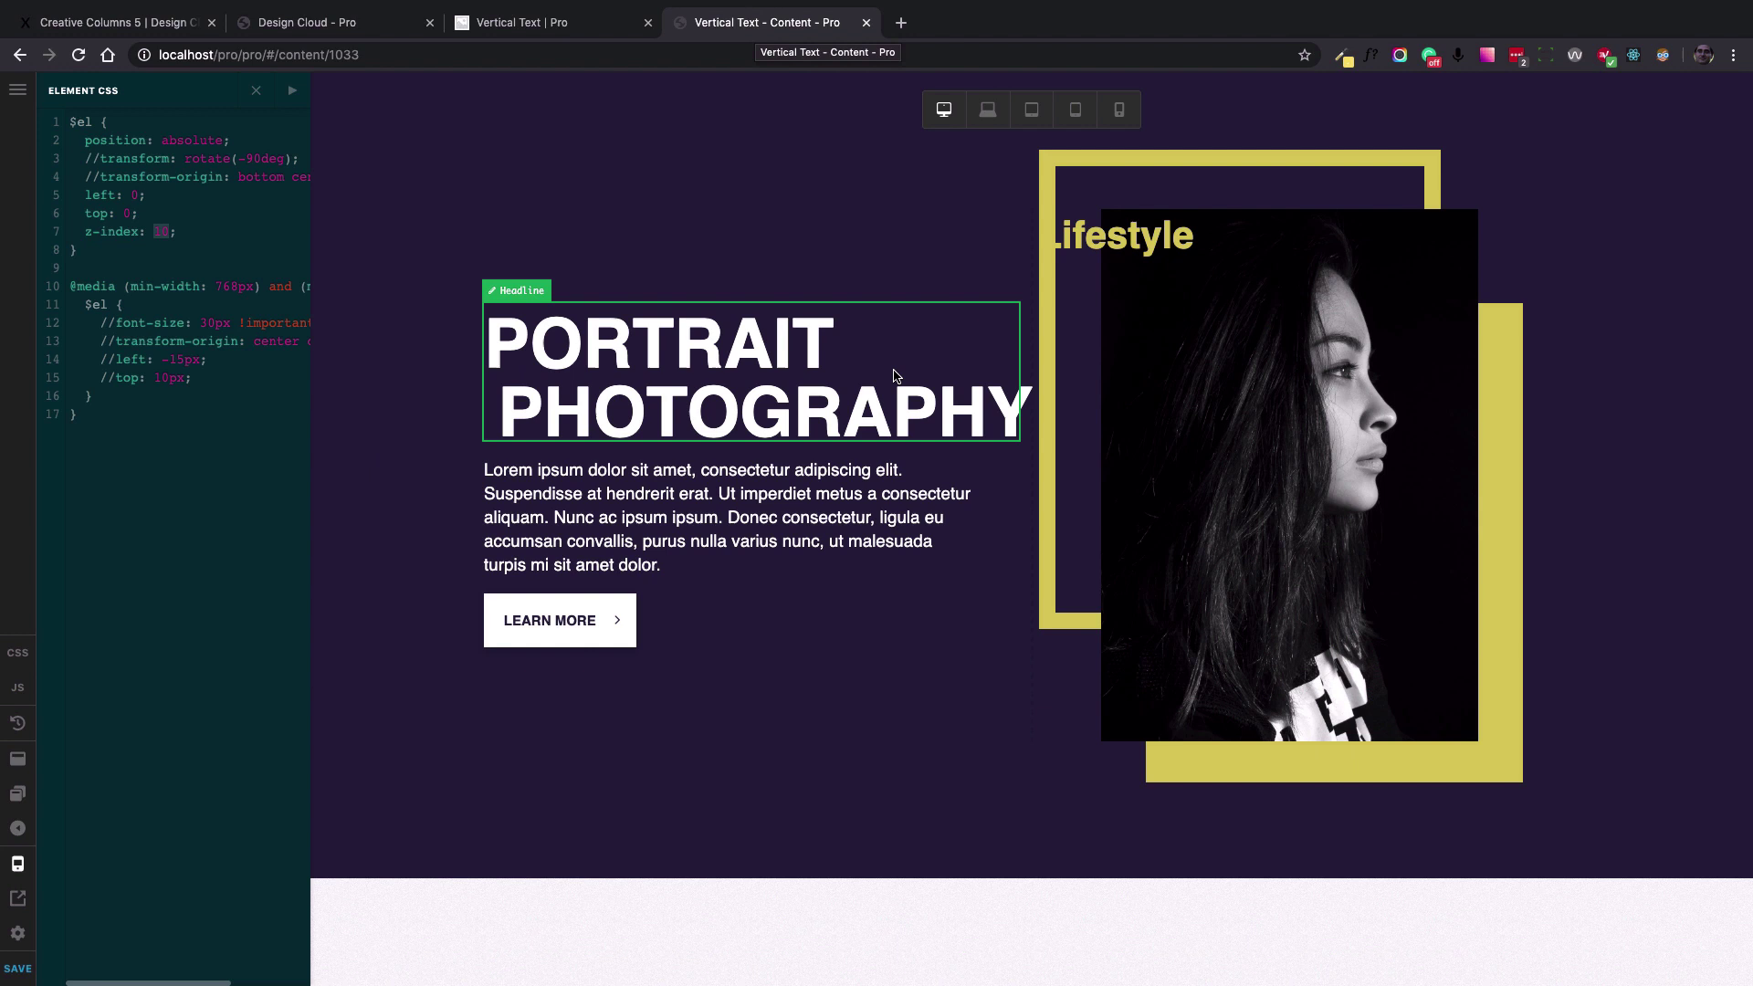
# Point out the commented transform: rotate(-90deg) rule in Lifestyle's Element CSS.
pyautogui.click(127, 194)
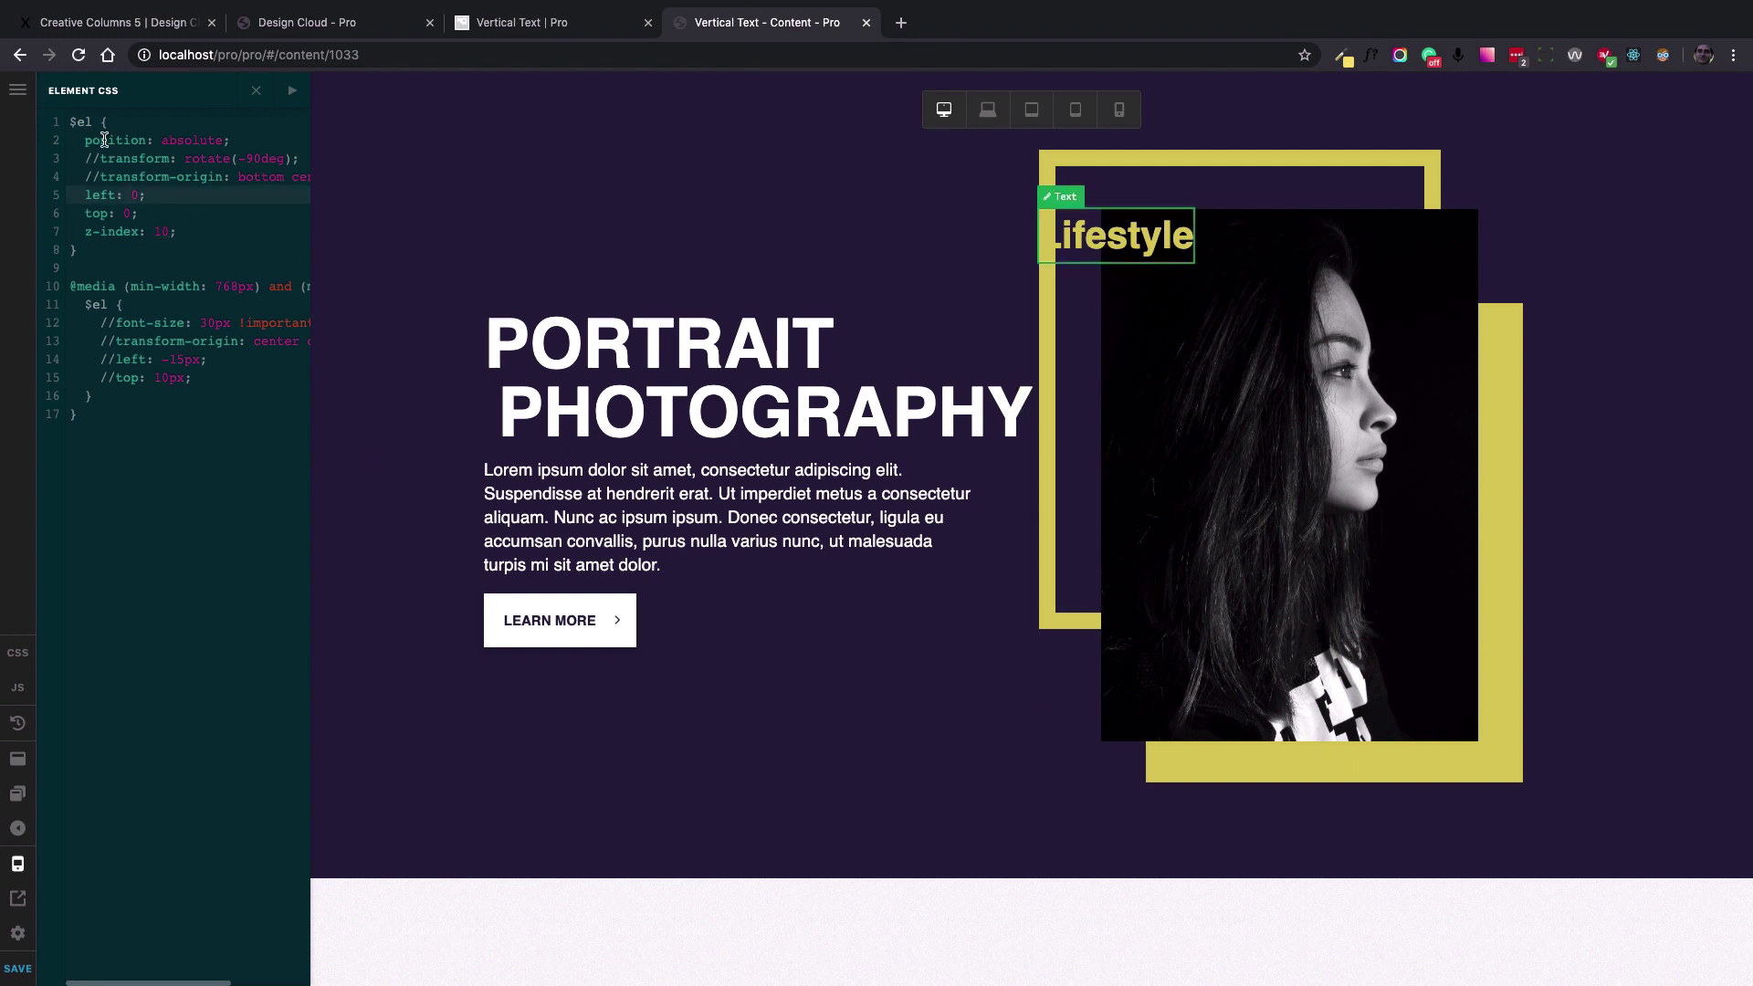
pyautogui.click(101, 158)
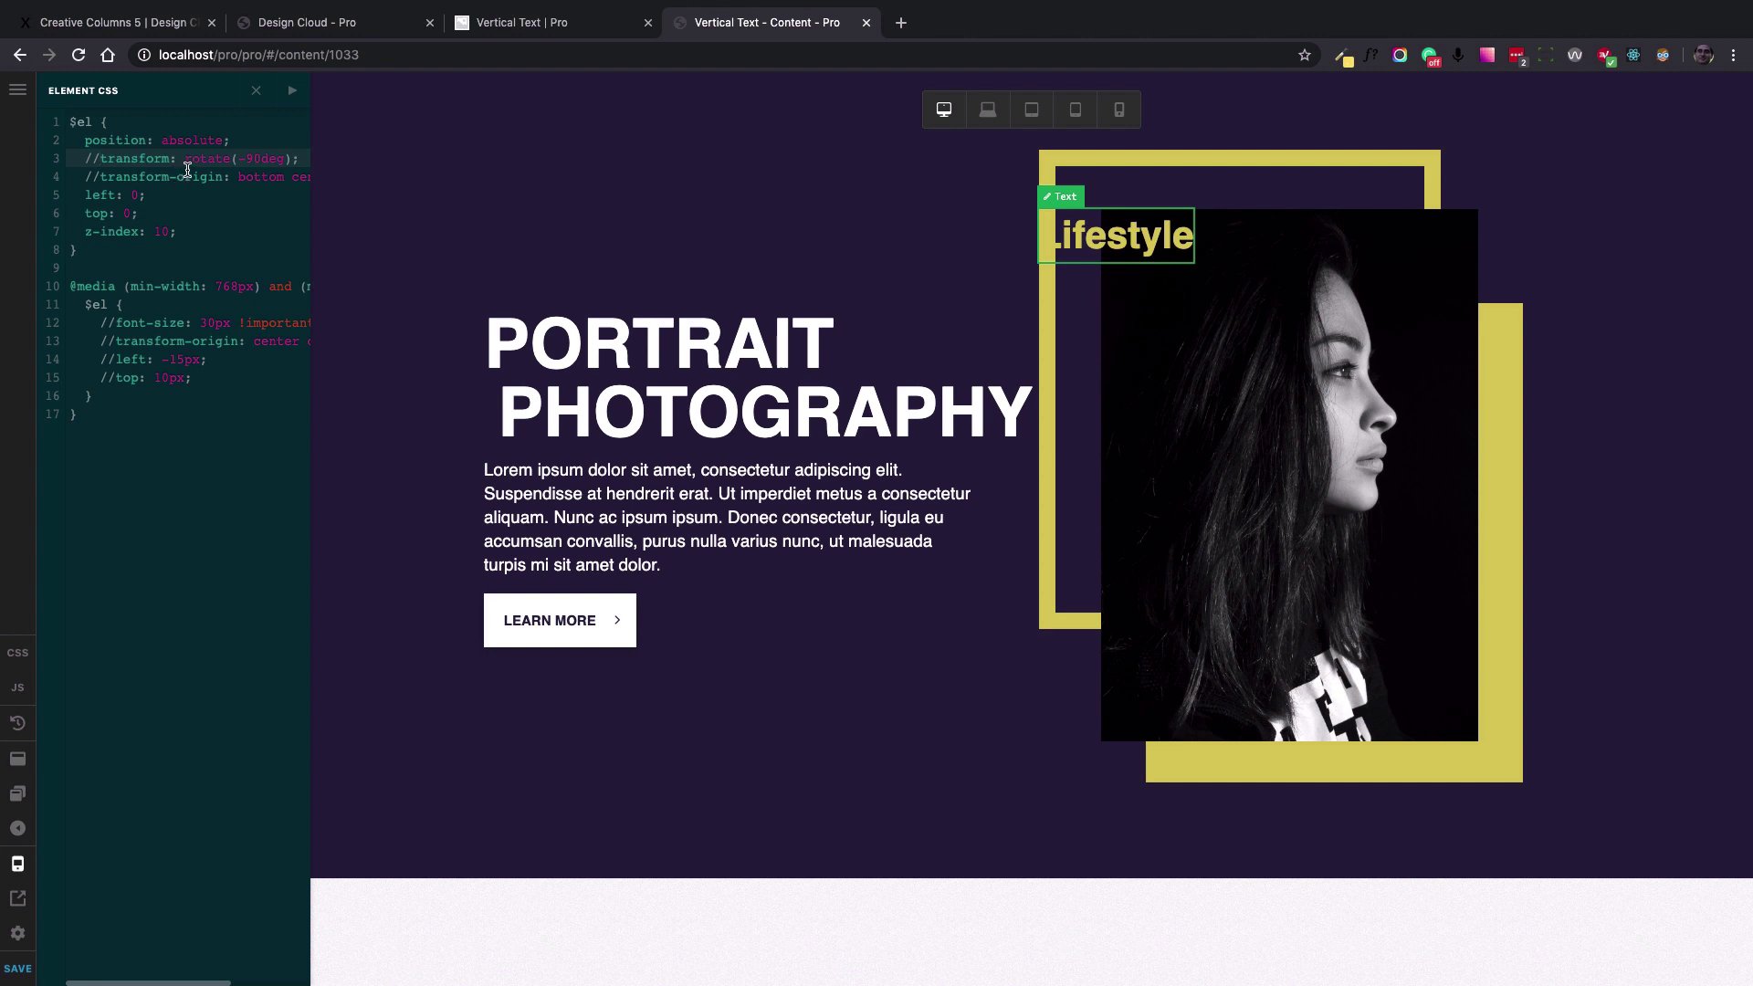
pyautogui.doubleClick(139, 160)
pyautogui.doubleClick(211, 158)
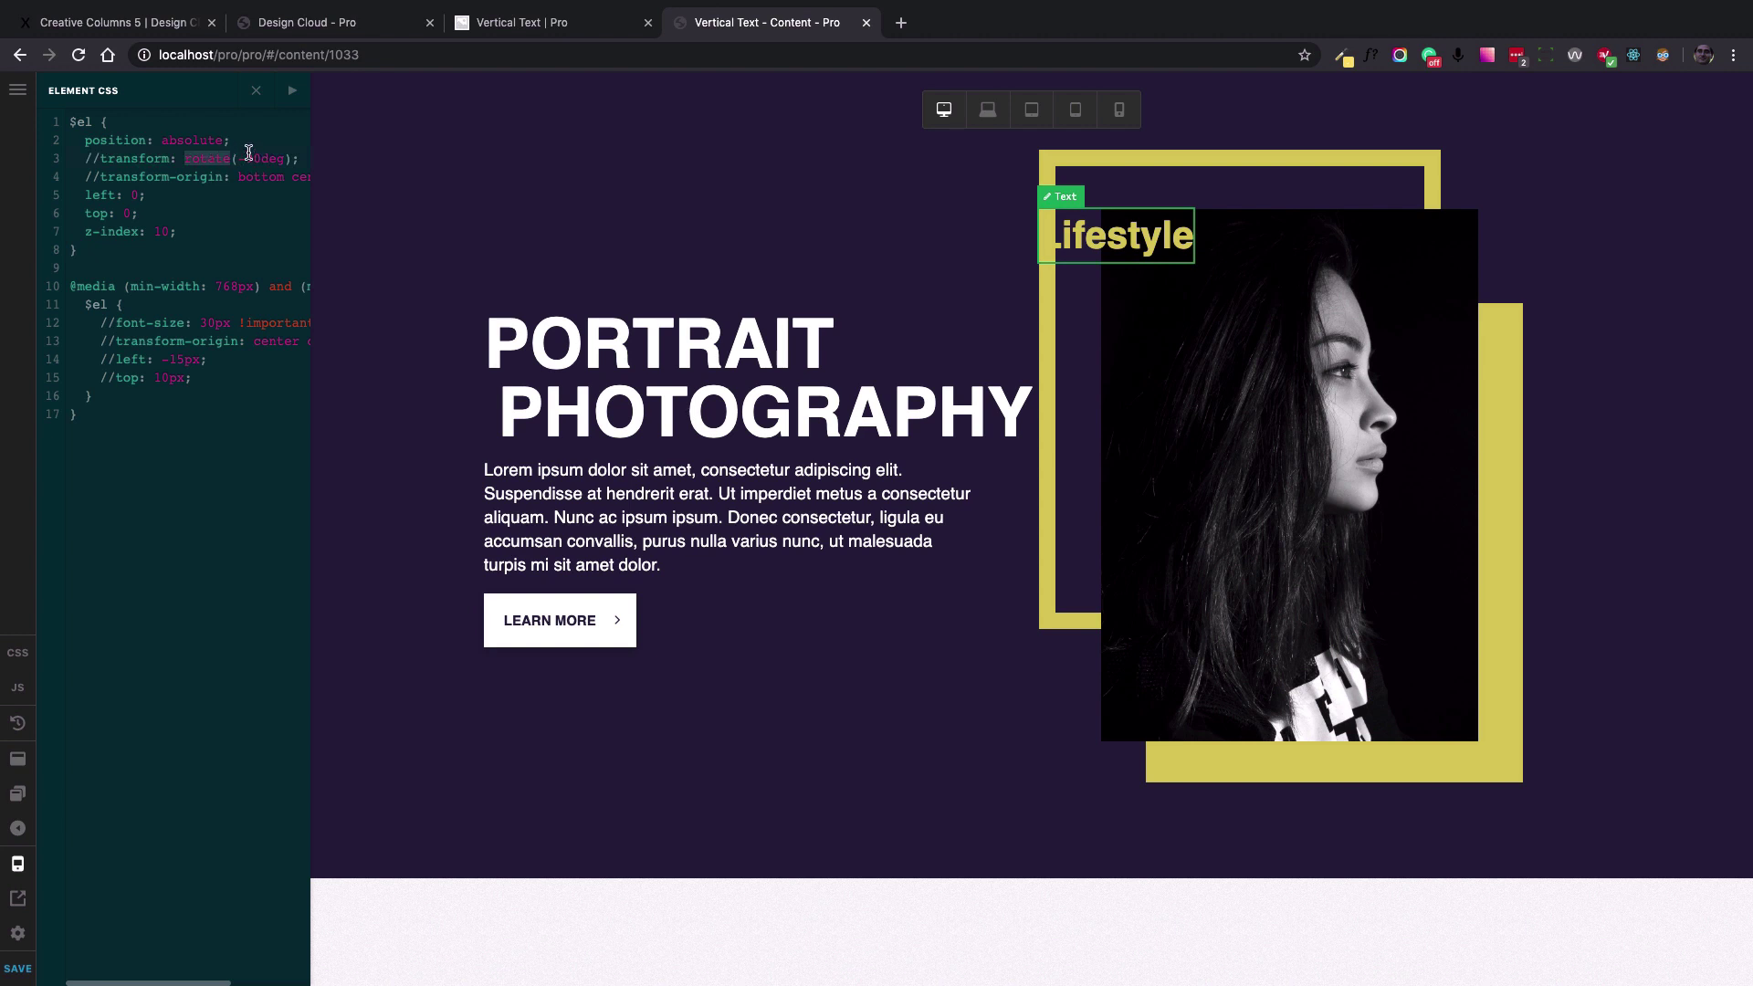
# Uncomment the rotation, try 90deg, then restore rotate(-90deg) so Lifestyle reads upward.
pyautogui.click(100, 157)
pyautogui.press('BackSpace')
pyautogui.press('BackSpace')
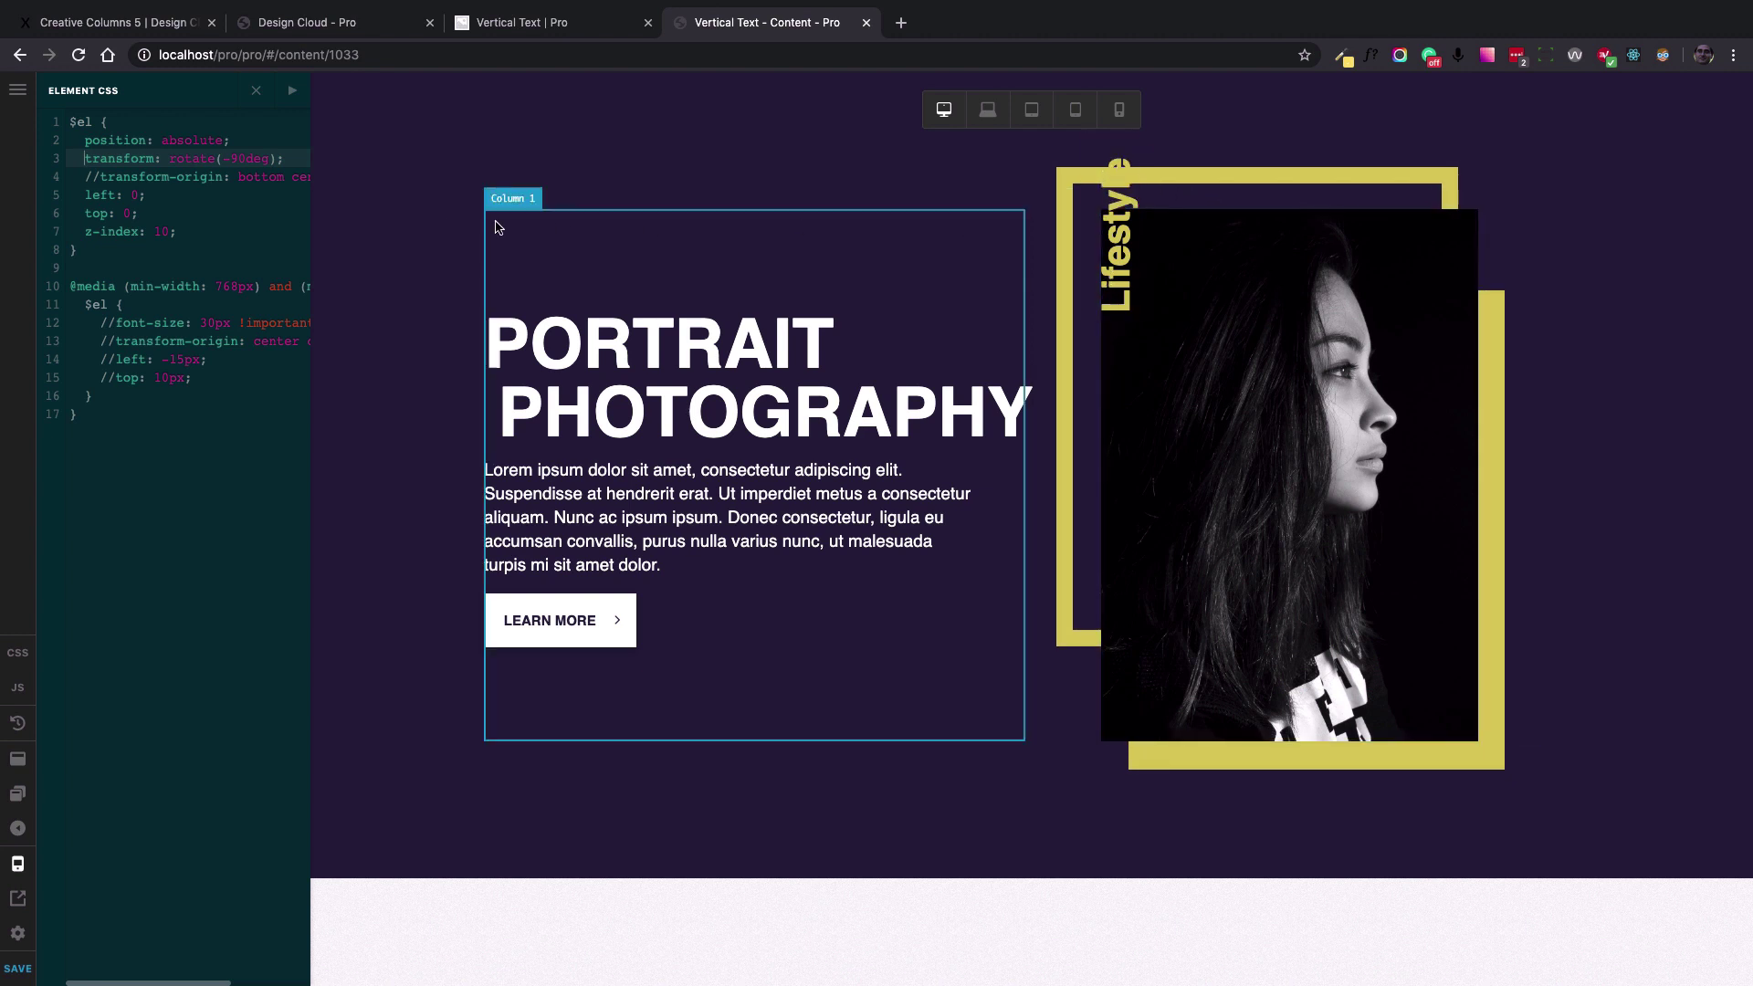
pyautogui.click(232, 159)
pyautogui.press('BackSpace')
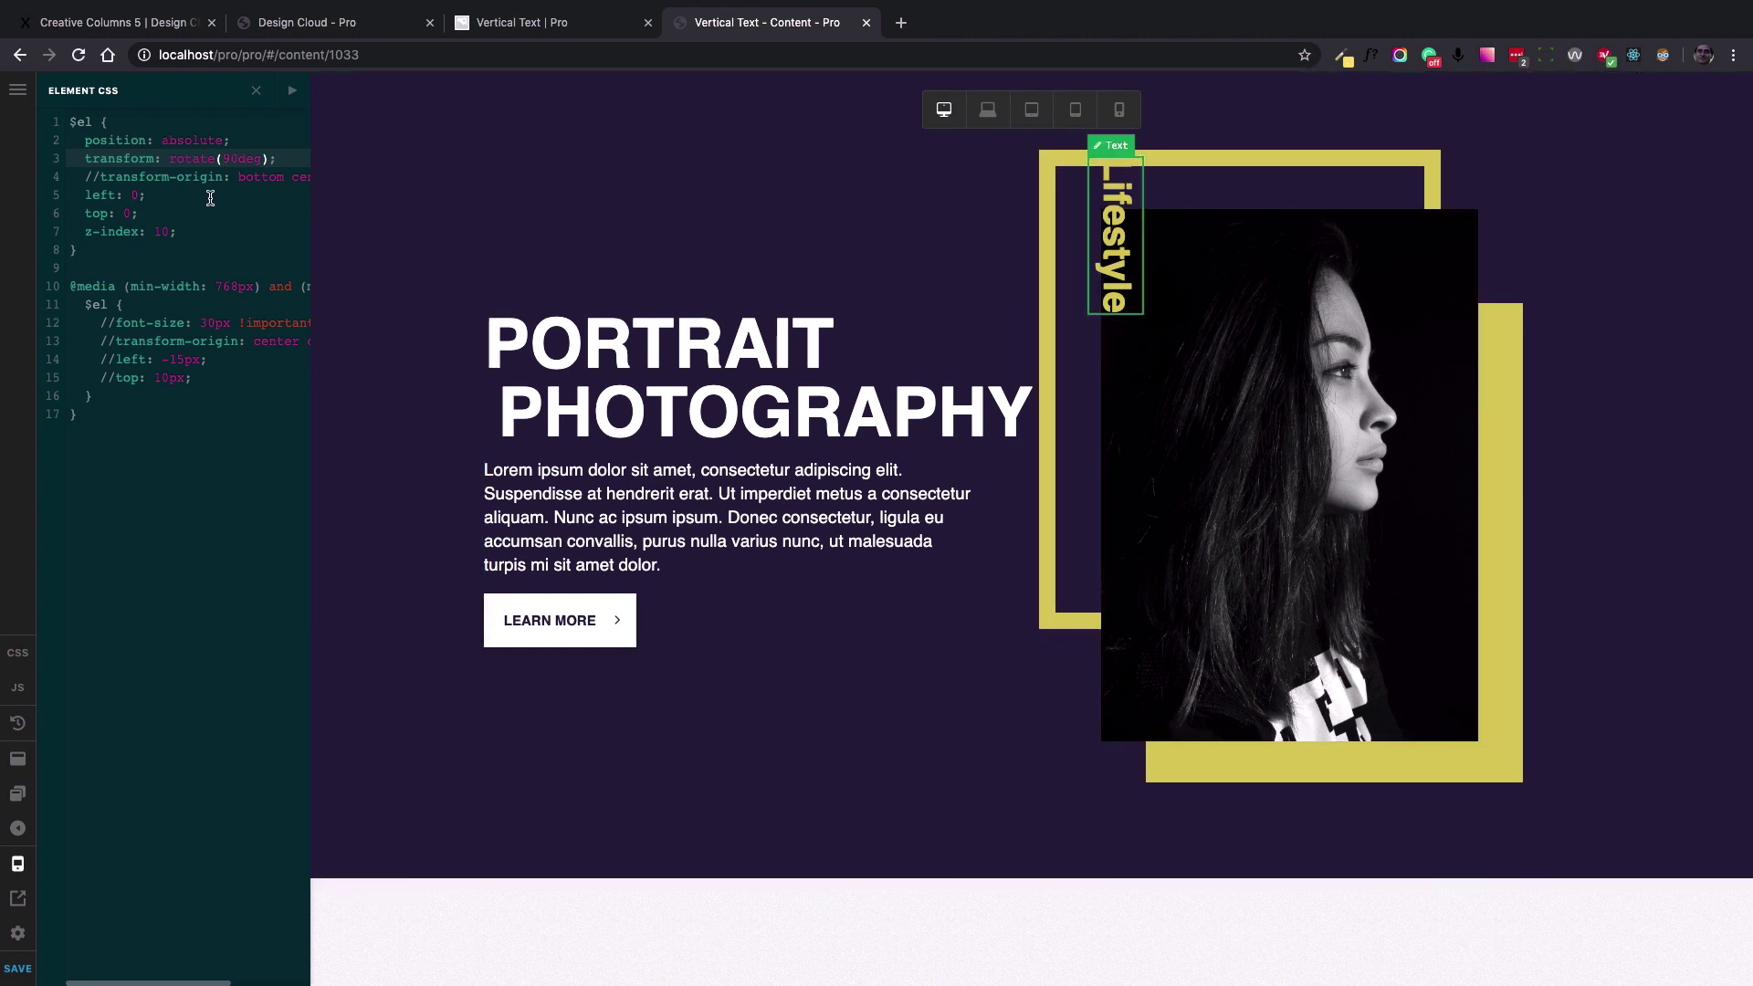
pyautogui.write('-')
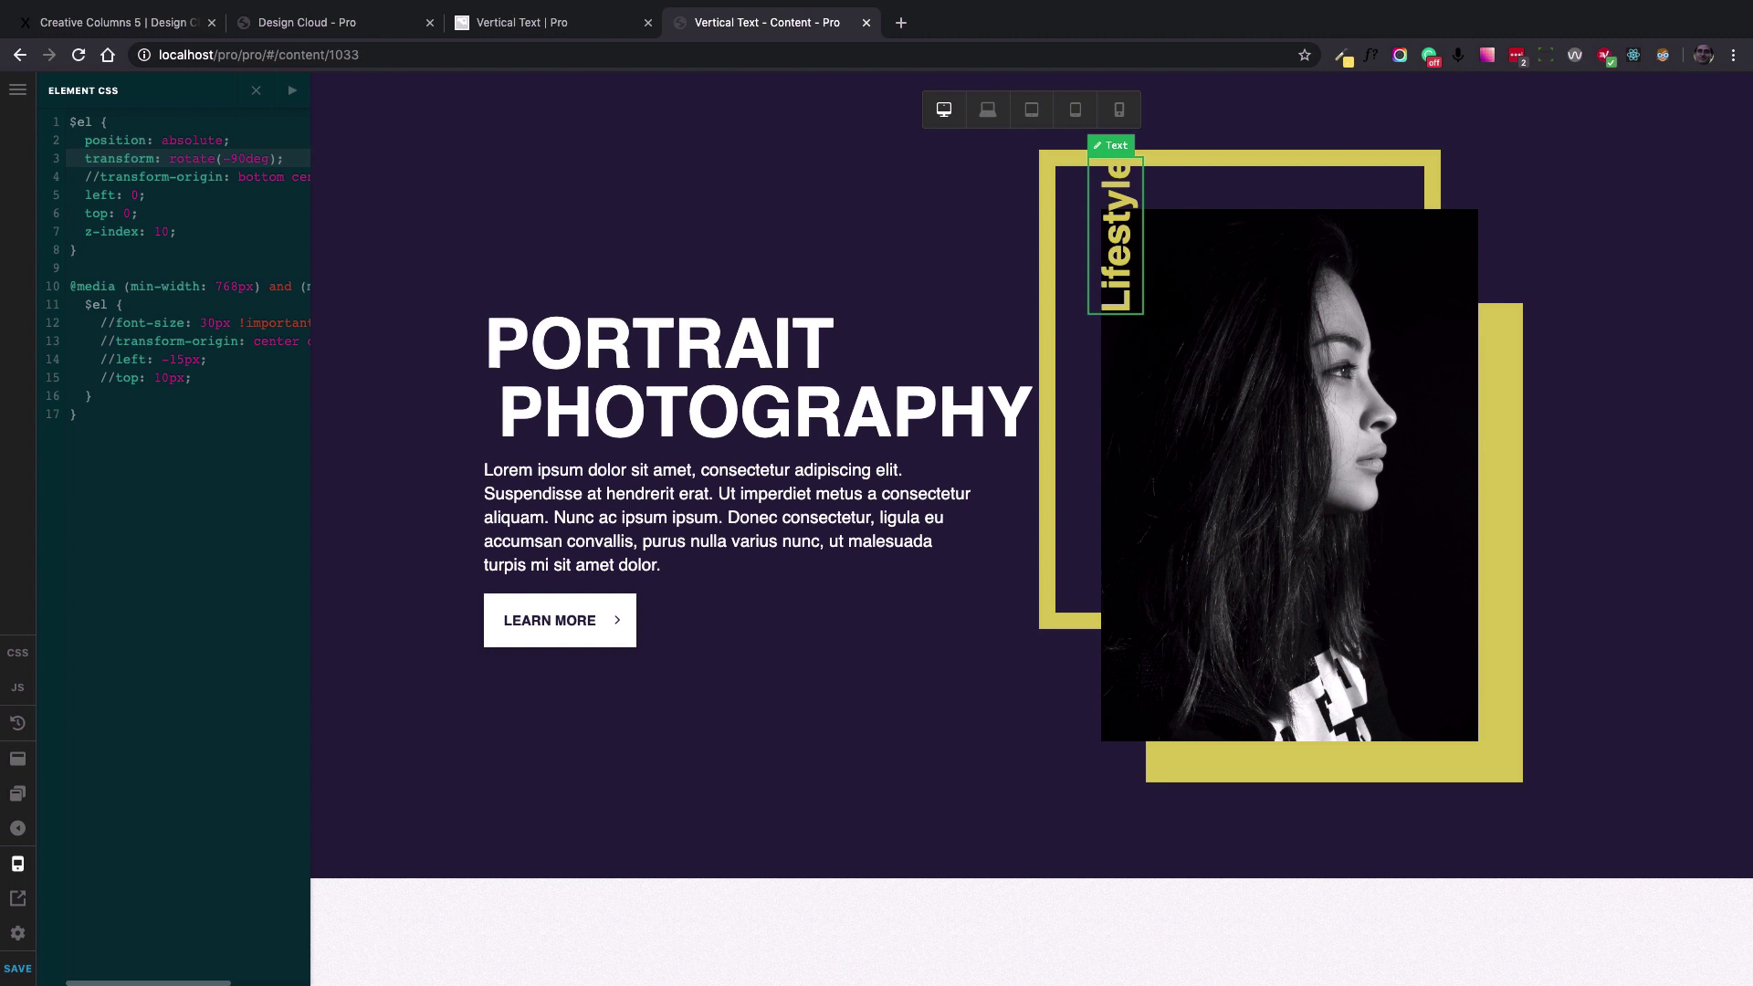
pyautogui.doubleClick(187, 160)
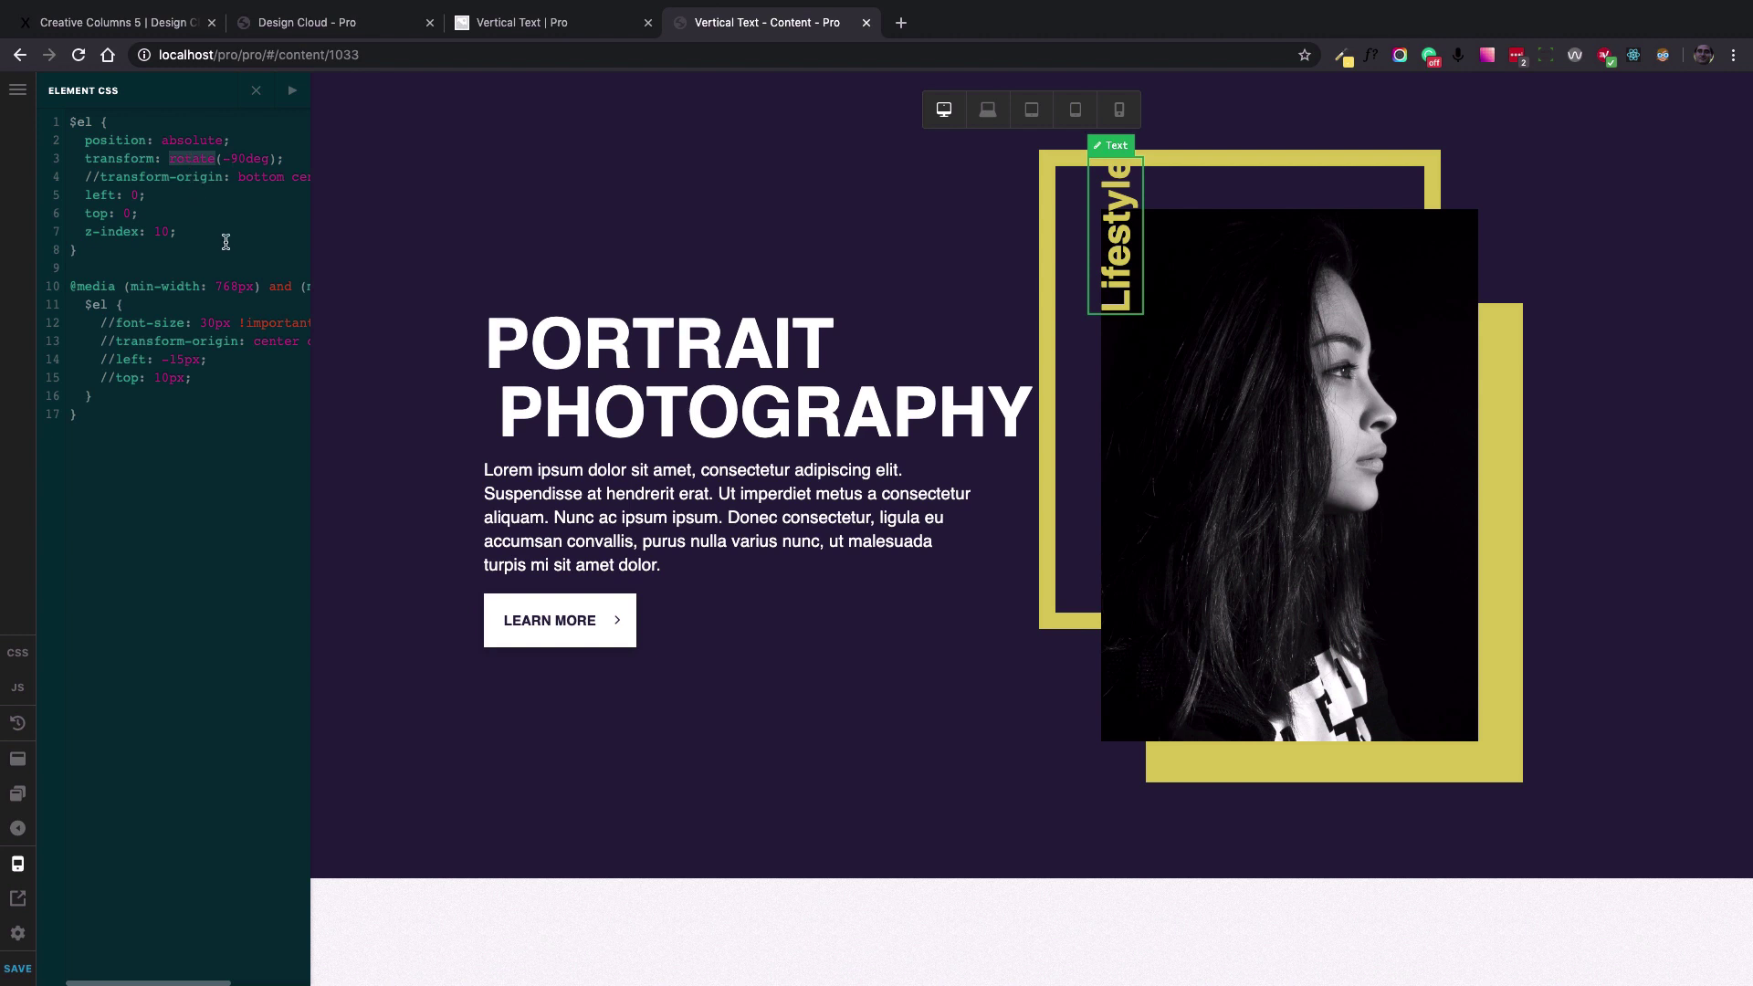
# Comment out and restore the rotate(-90deg) line to compare the label's orientation.
pyautogui.click(103, 176)
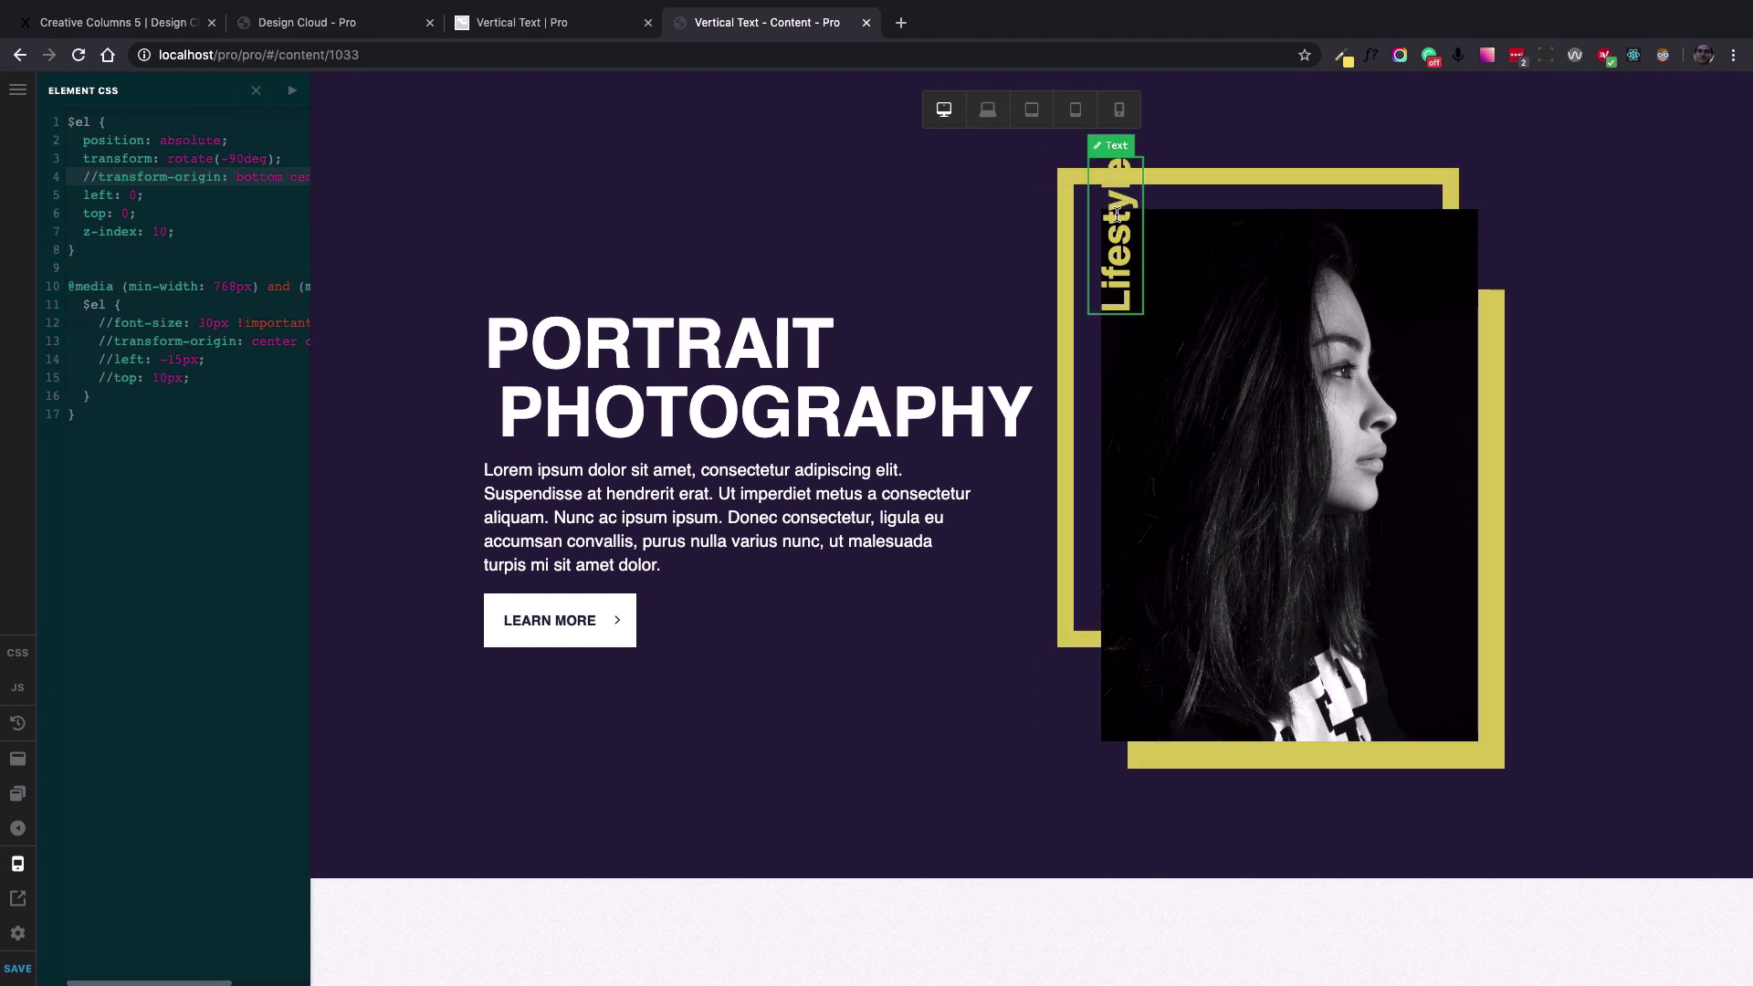
pyautogui.click(84, 160)
pyautogui.write('//trans')
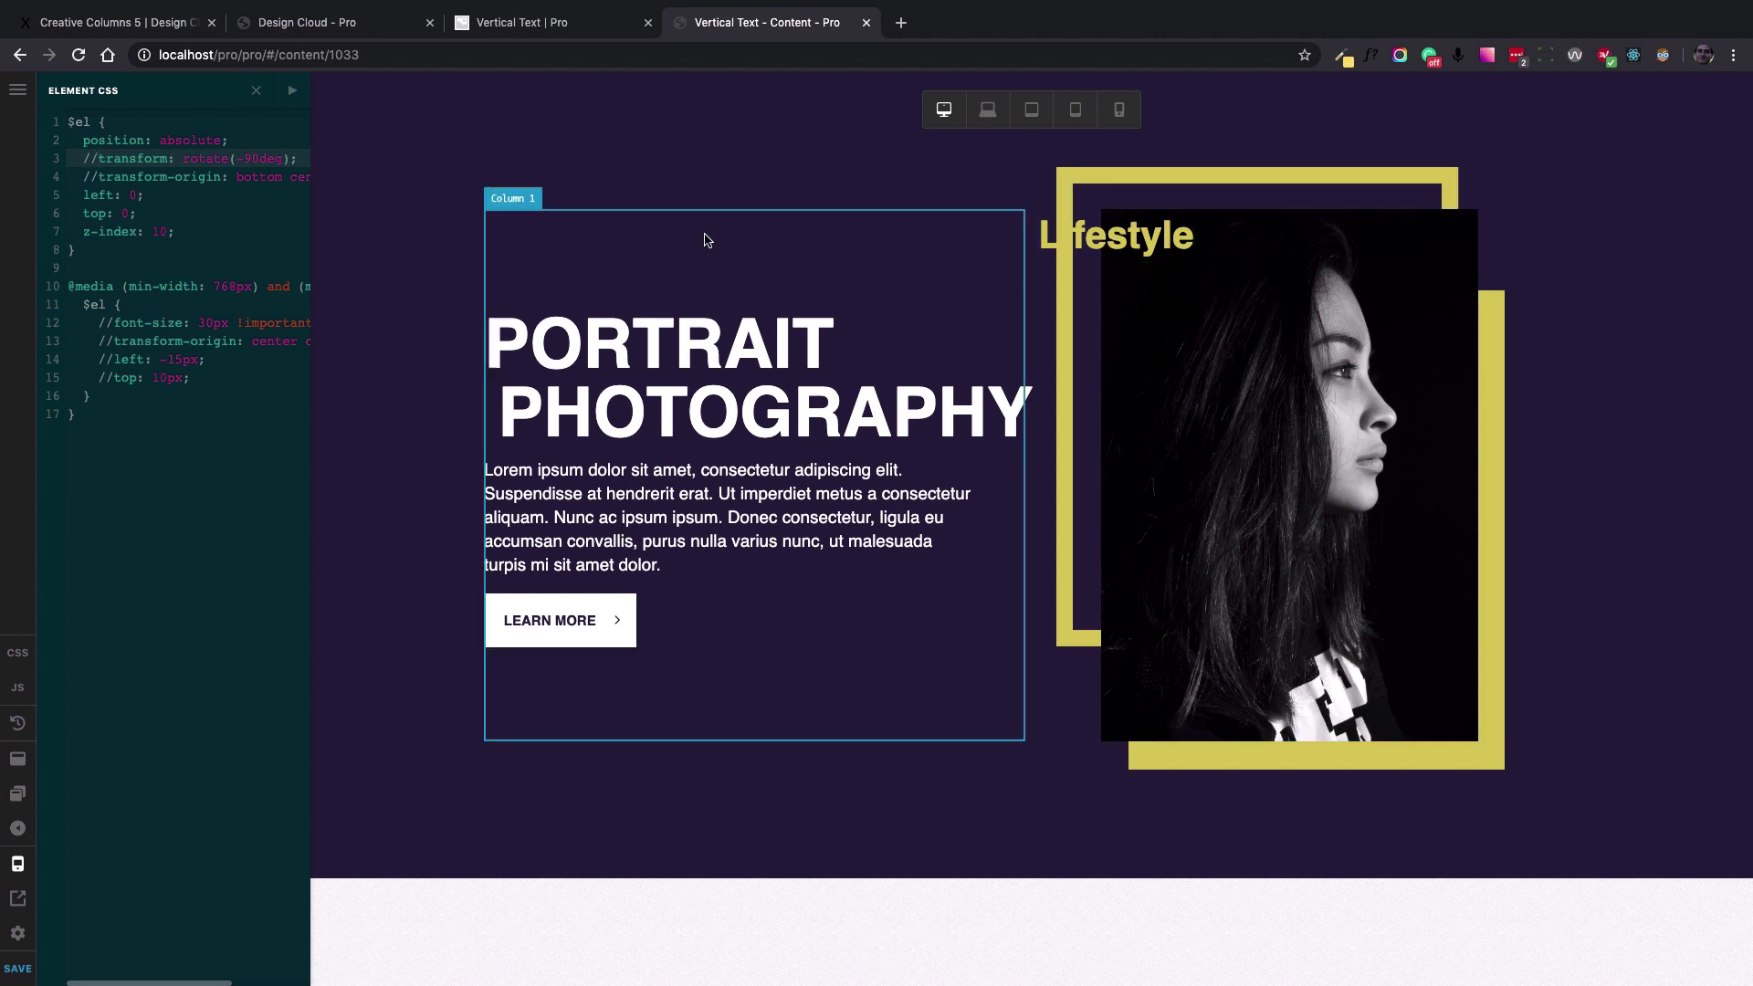
pyautogui.press('BackSpace')
pyautogui.press('BackSpace')
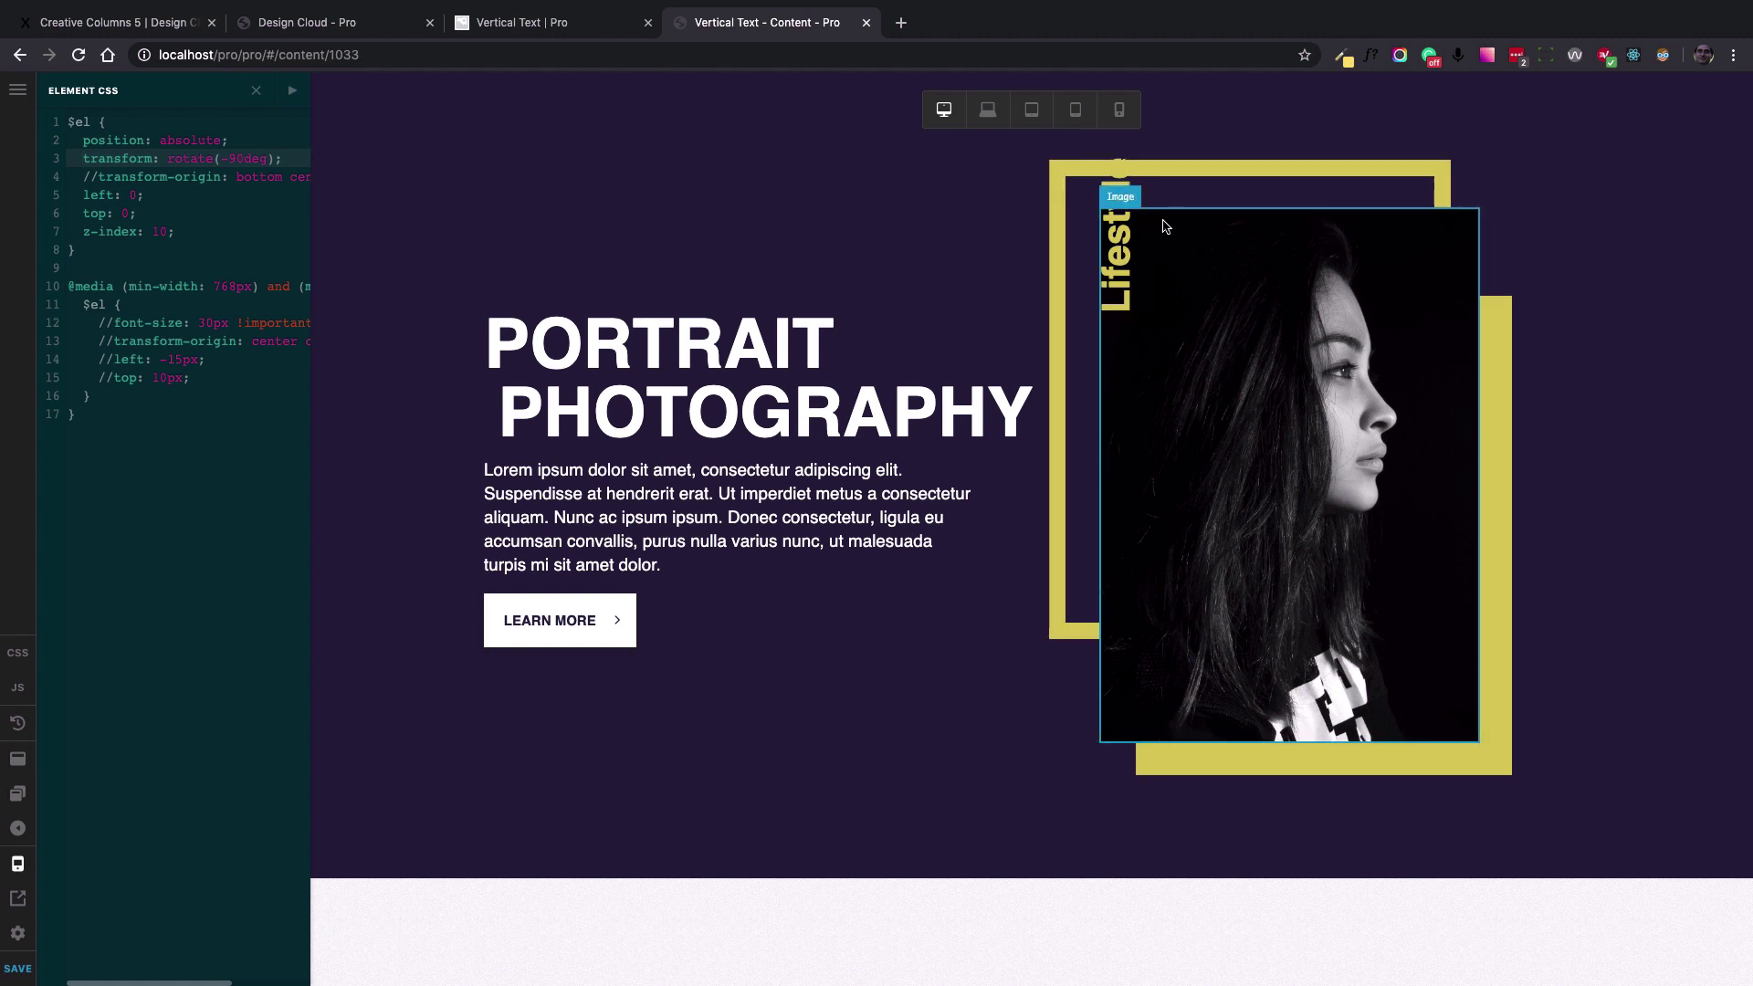
# Uncomment transform-origin: bottom center on line 4.
pyautogui.click(99, 177)
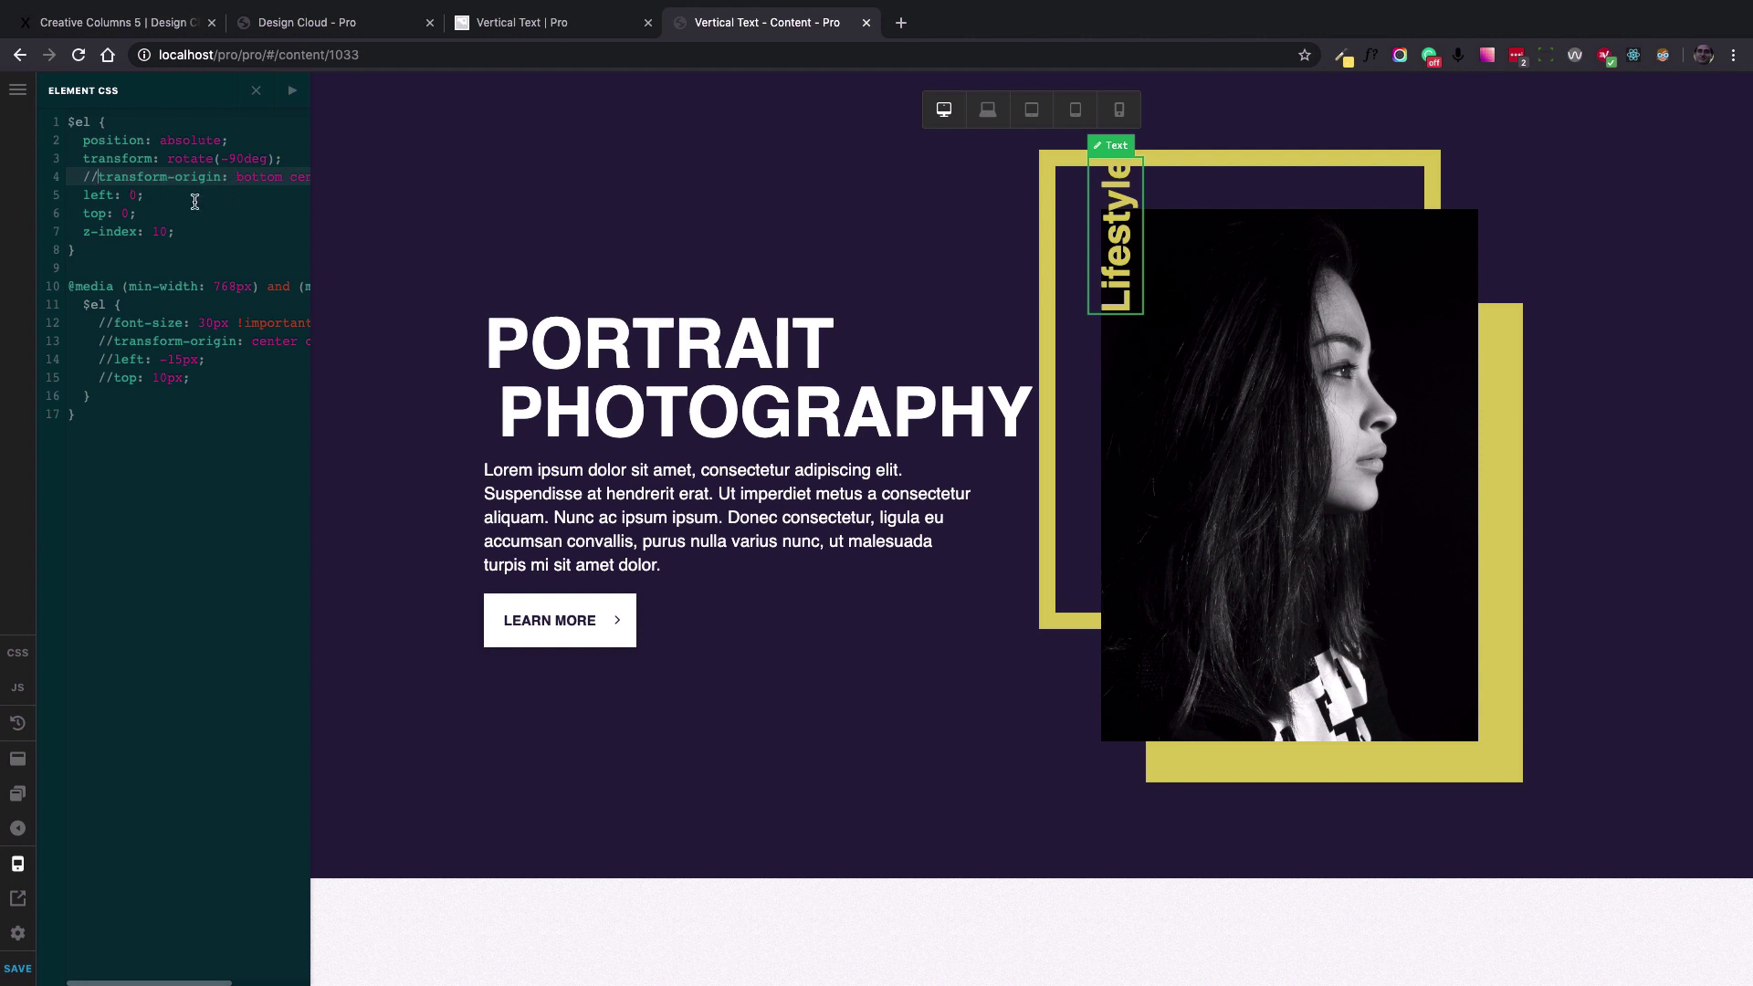
pyautogui.hscroll(2, 191, 203)
pyautogui.hscroll(3, 192, 203)
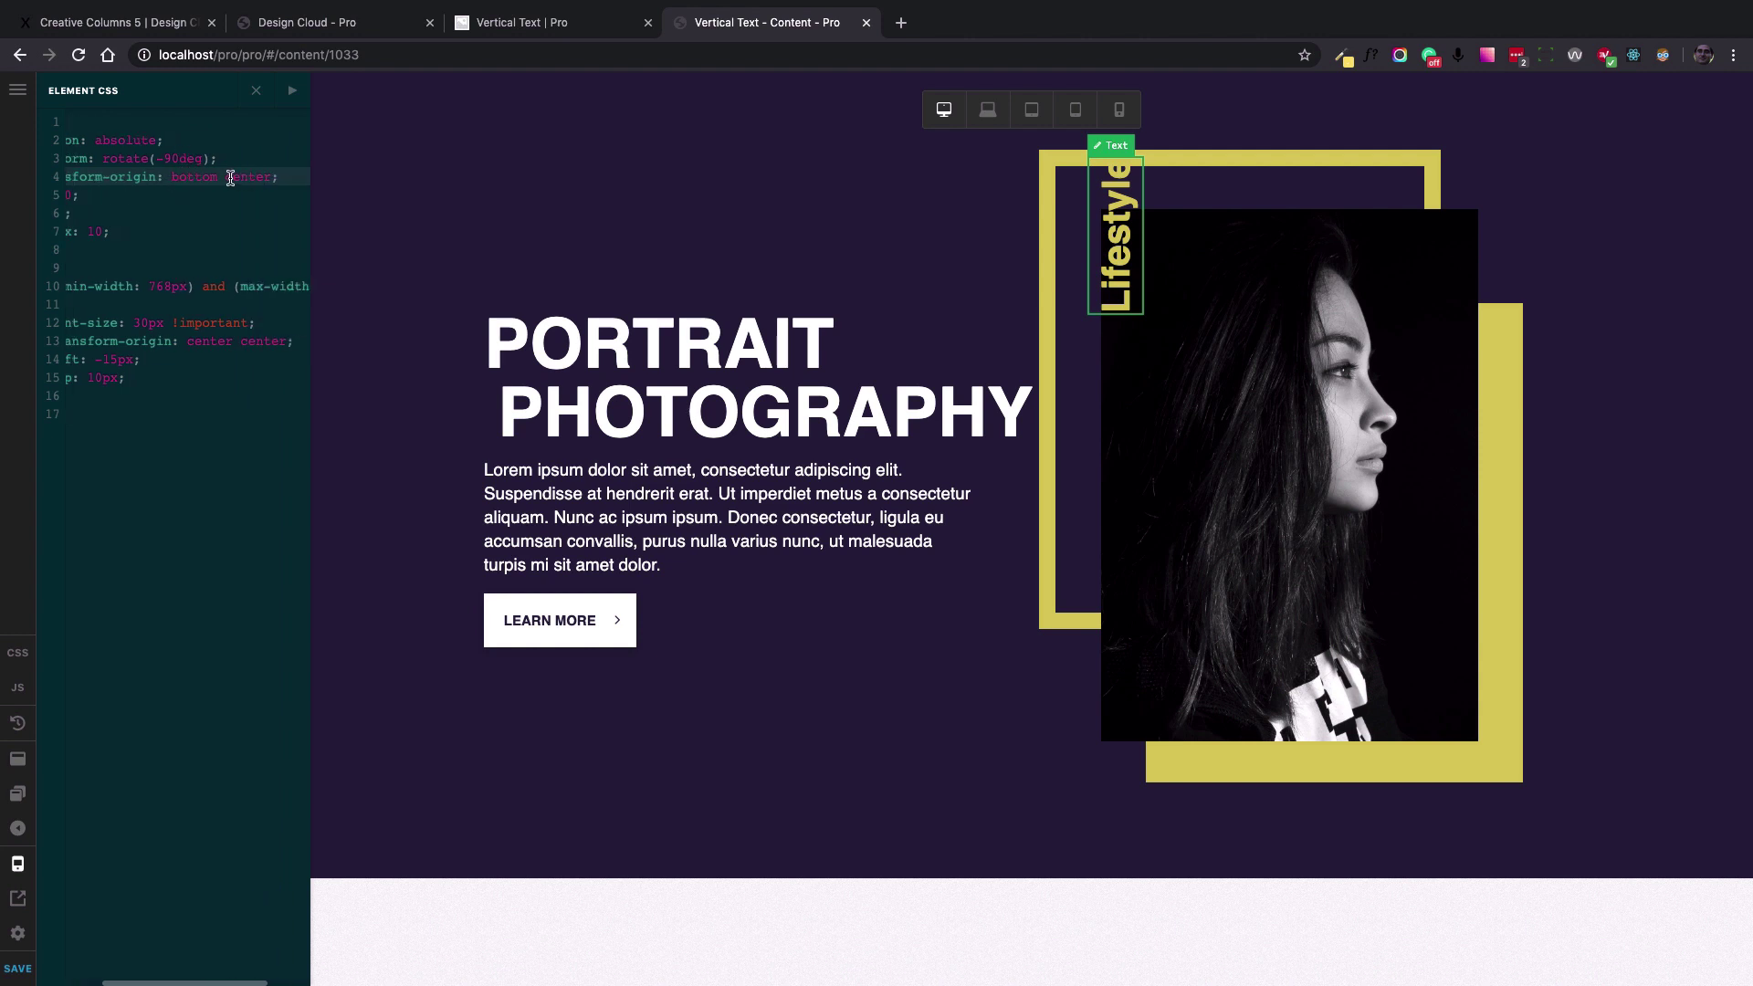
pyautogui.hscroll(-5, 129, 192)
pyautogui.press('BackSpace')
pyautogui.press('BackSpace')
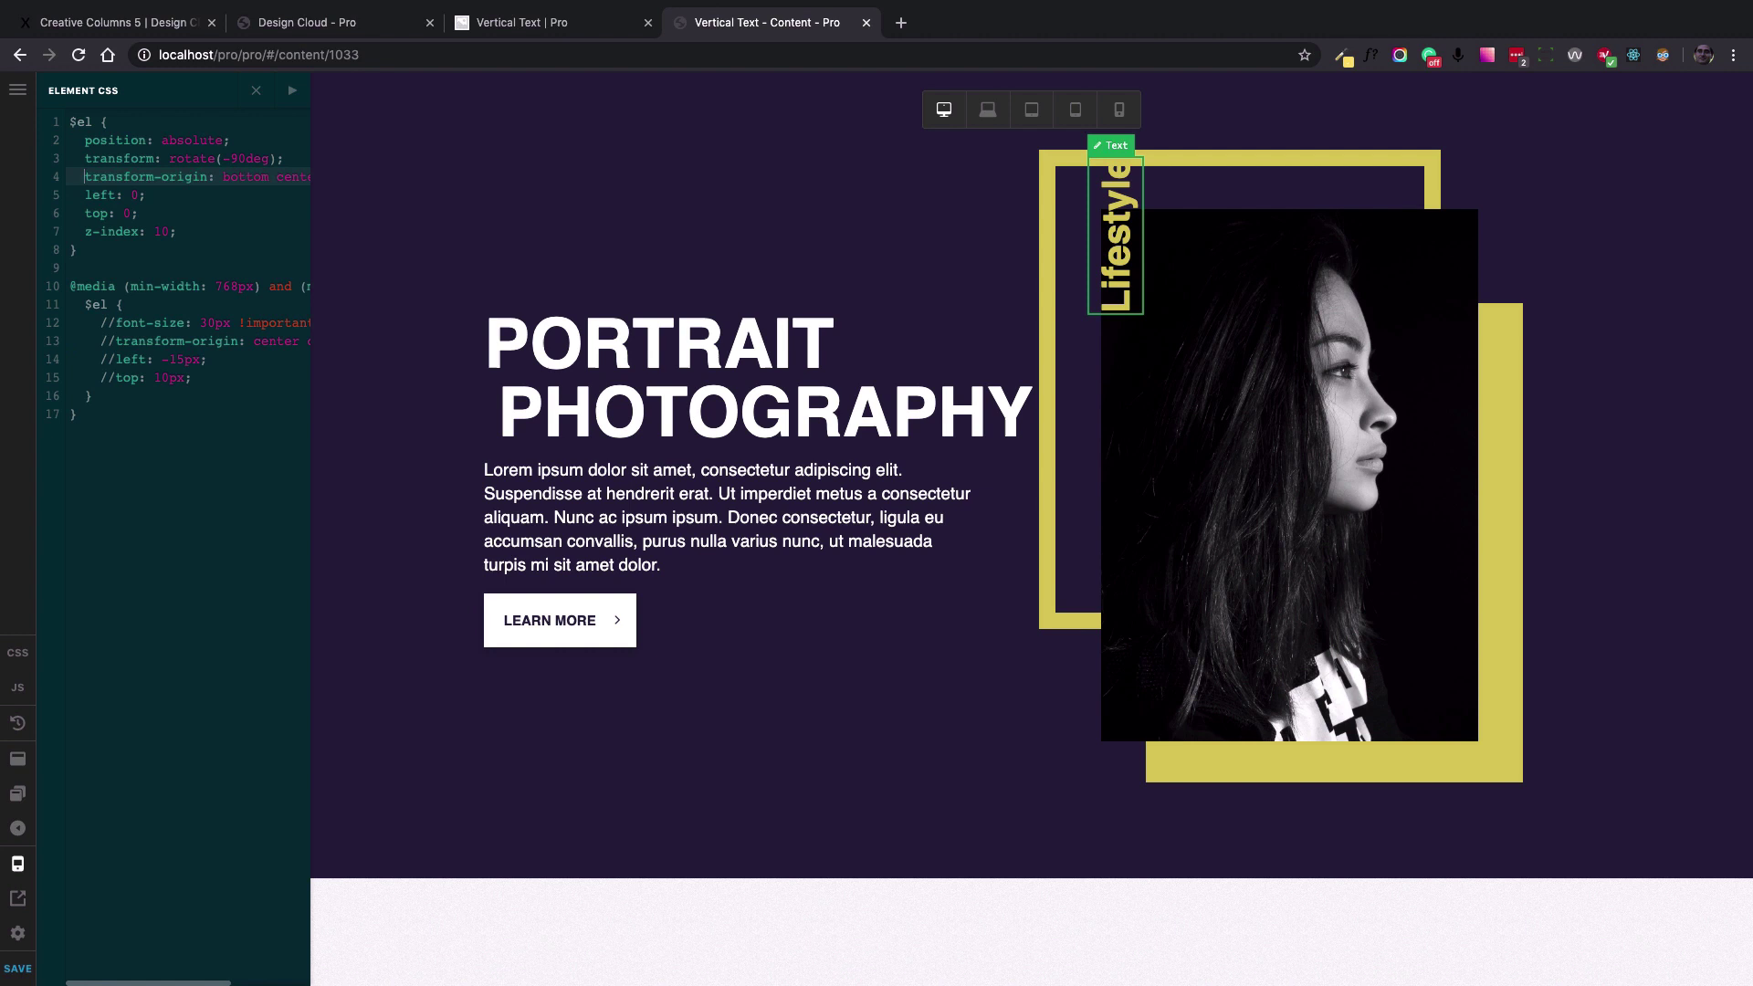
pyautogui.click(227, 228)
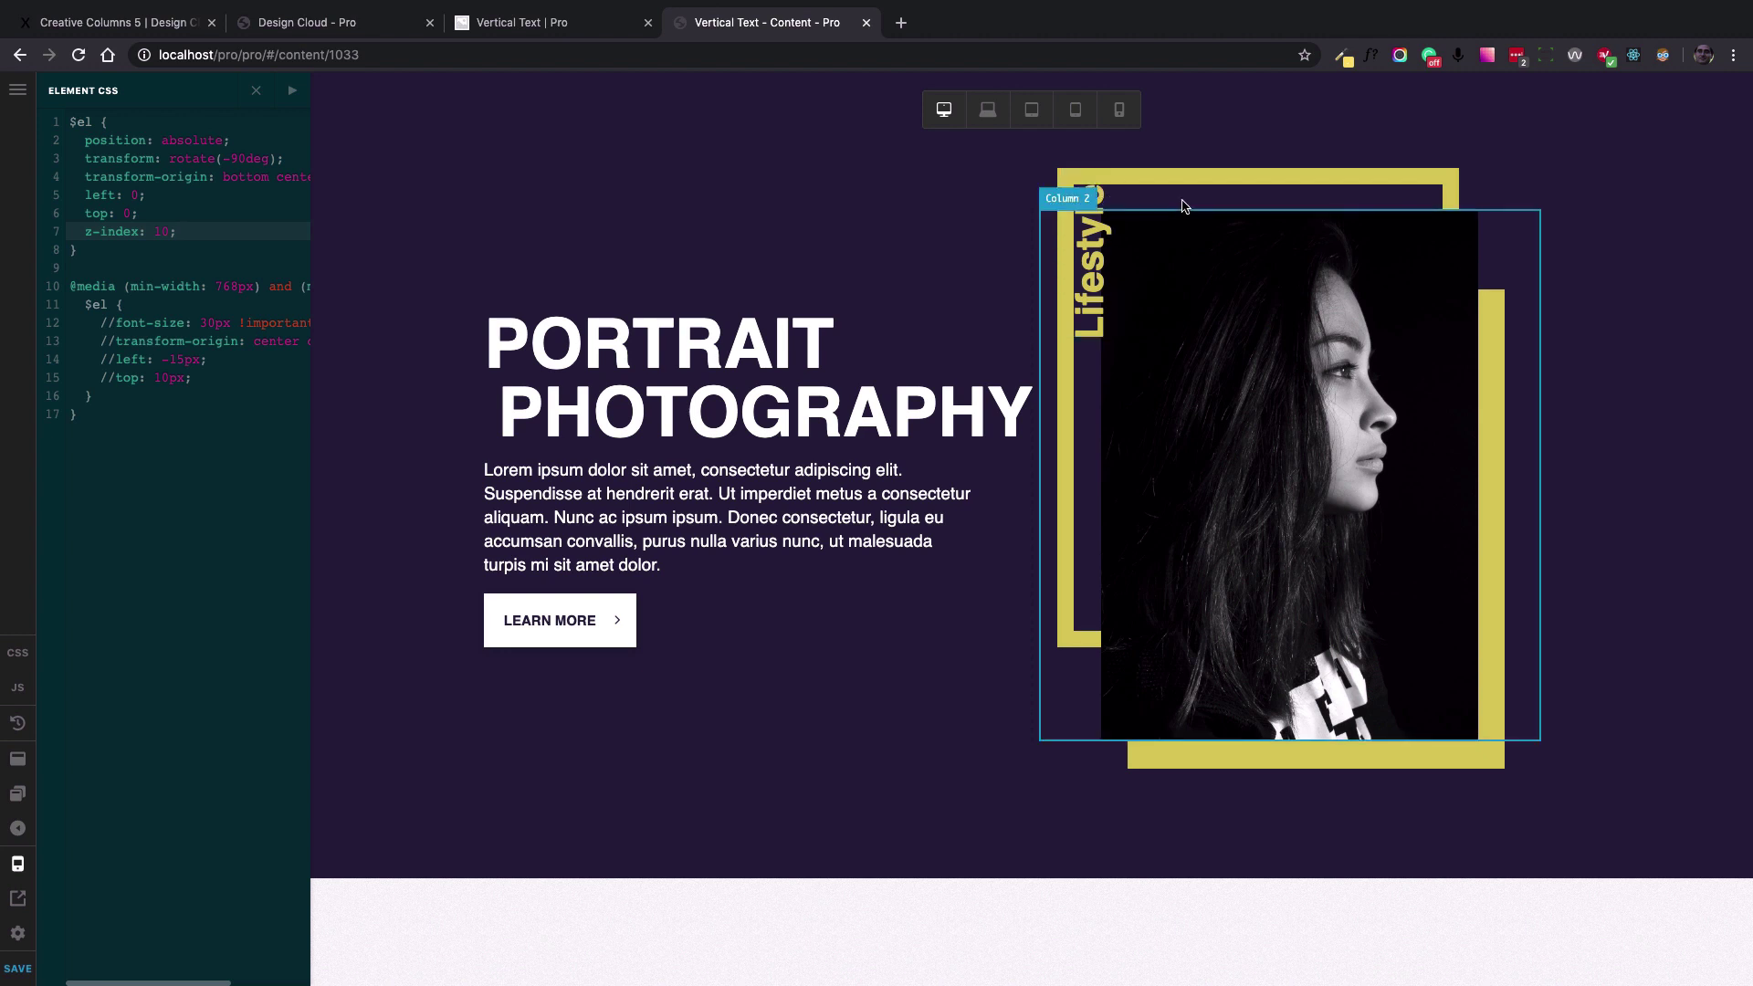
# Toggle the rotation's comment off and back on to compare with the bottom-center origin.
pyautogui.click(86, 158)
pyautogui.write('//')
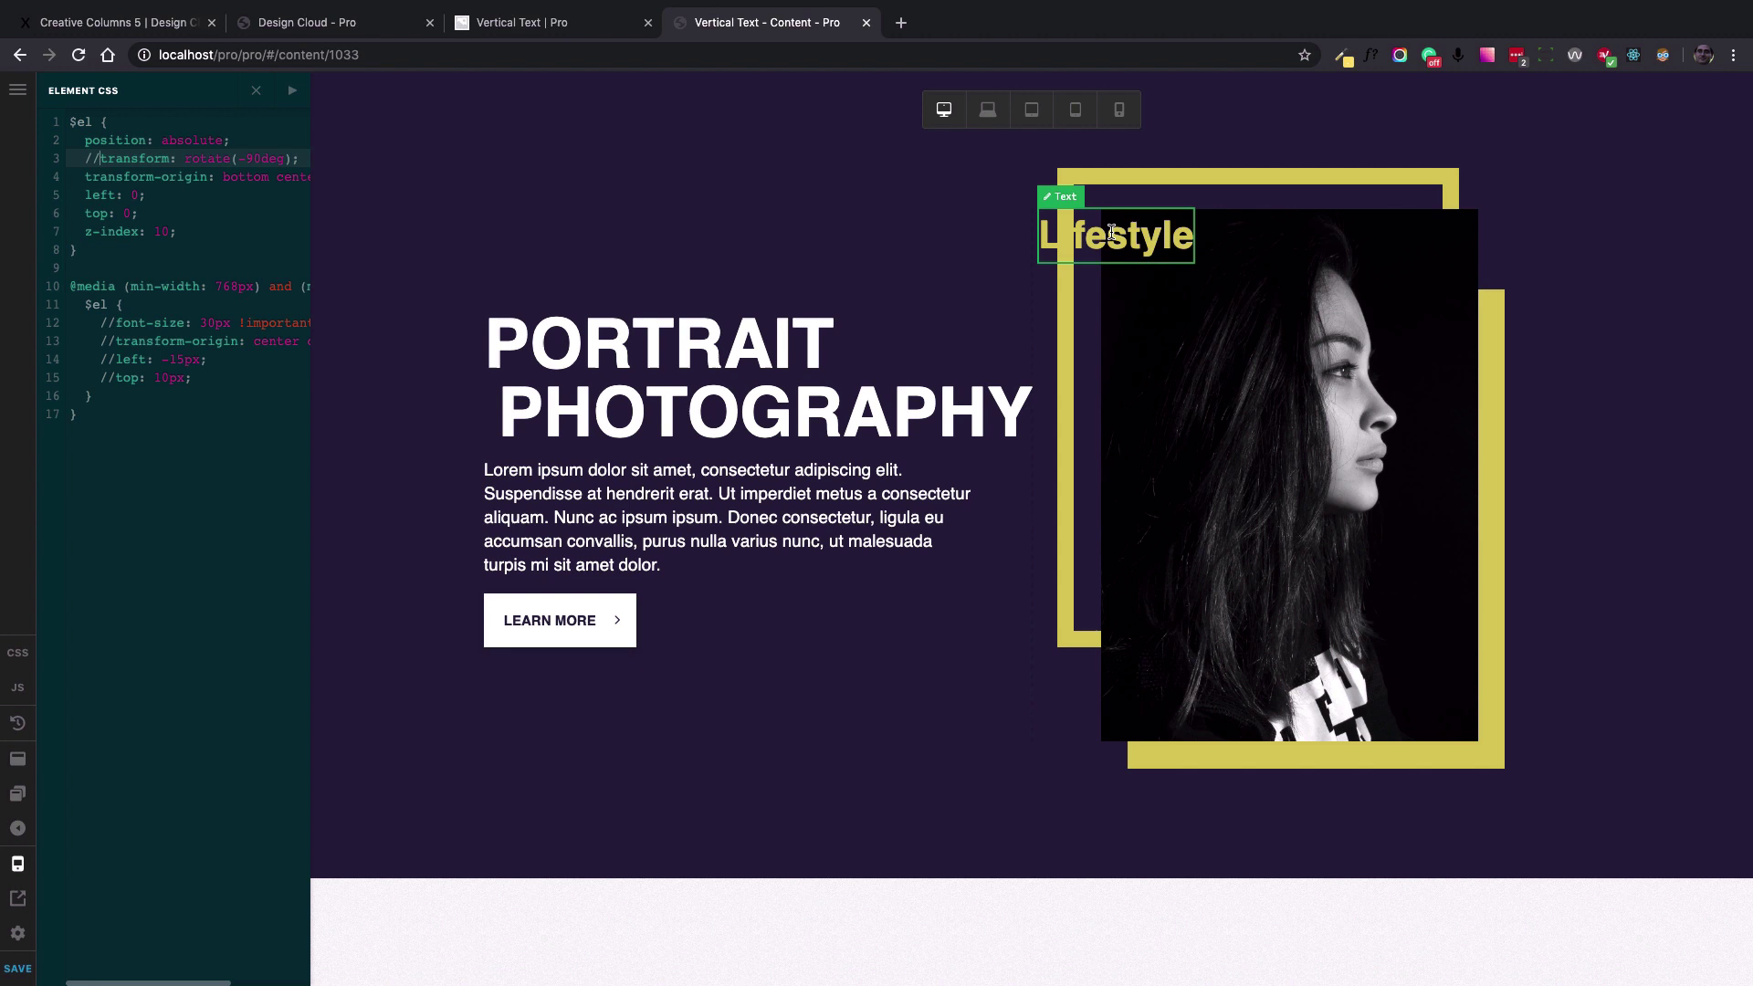
pyautogui.press('BackSpace')
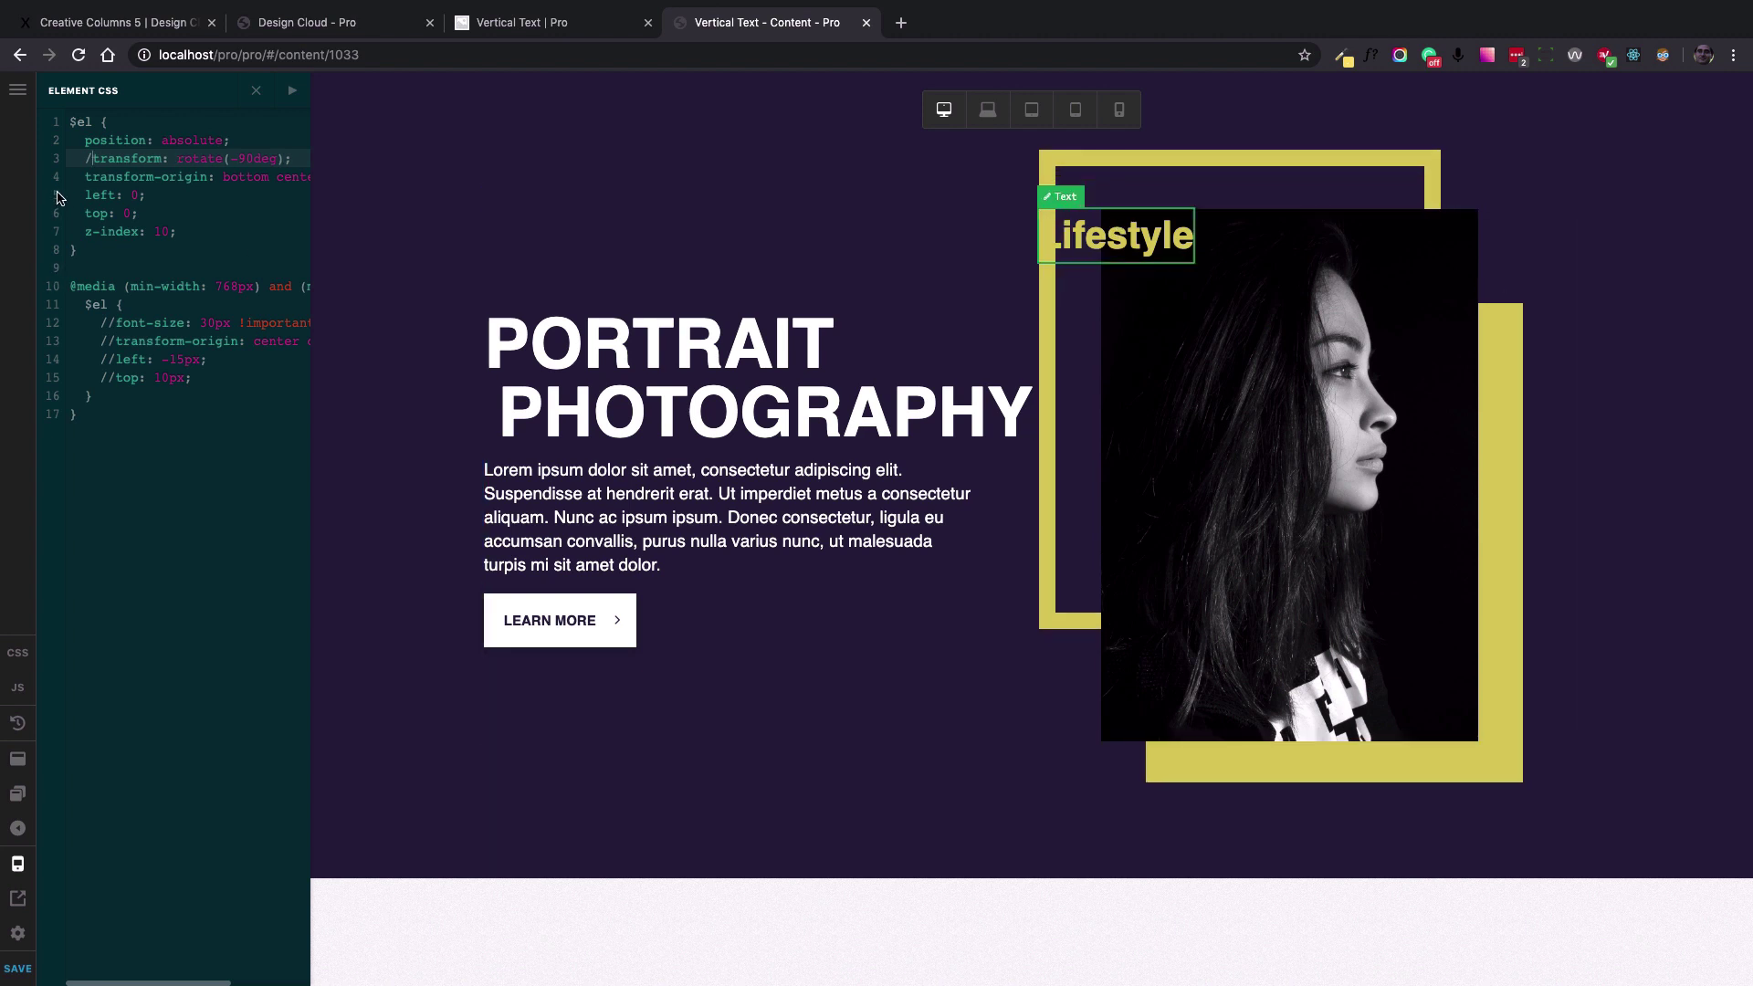
pyautogui.press('BackSpace')
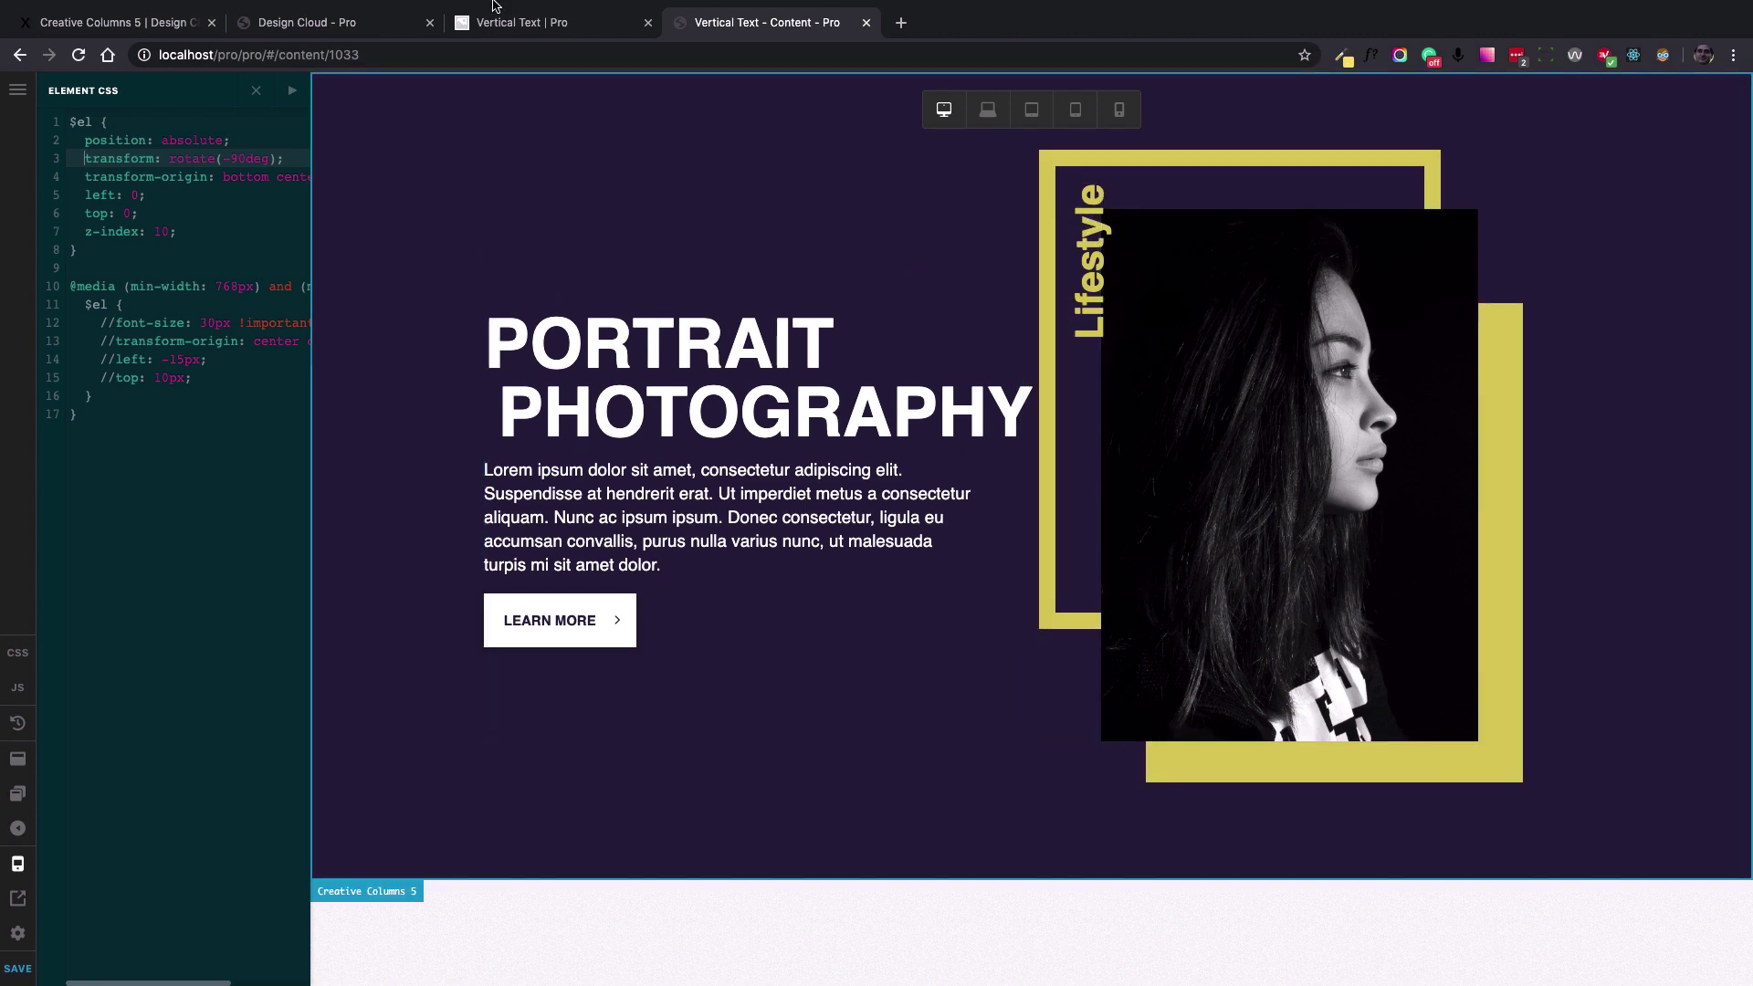
pyautogui.click(518, 28)
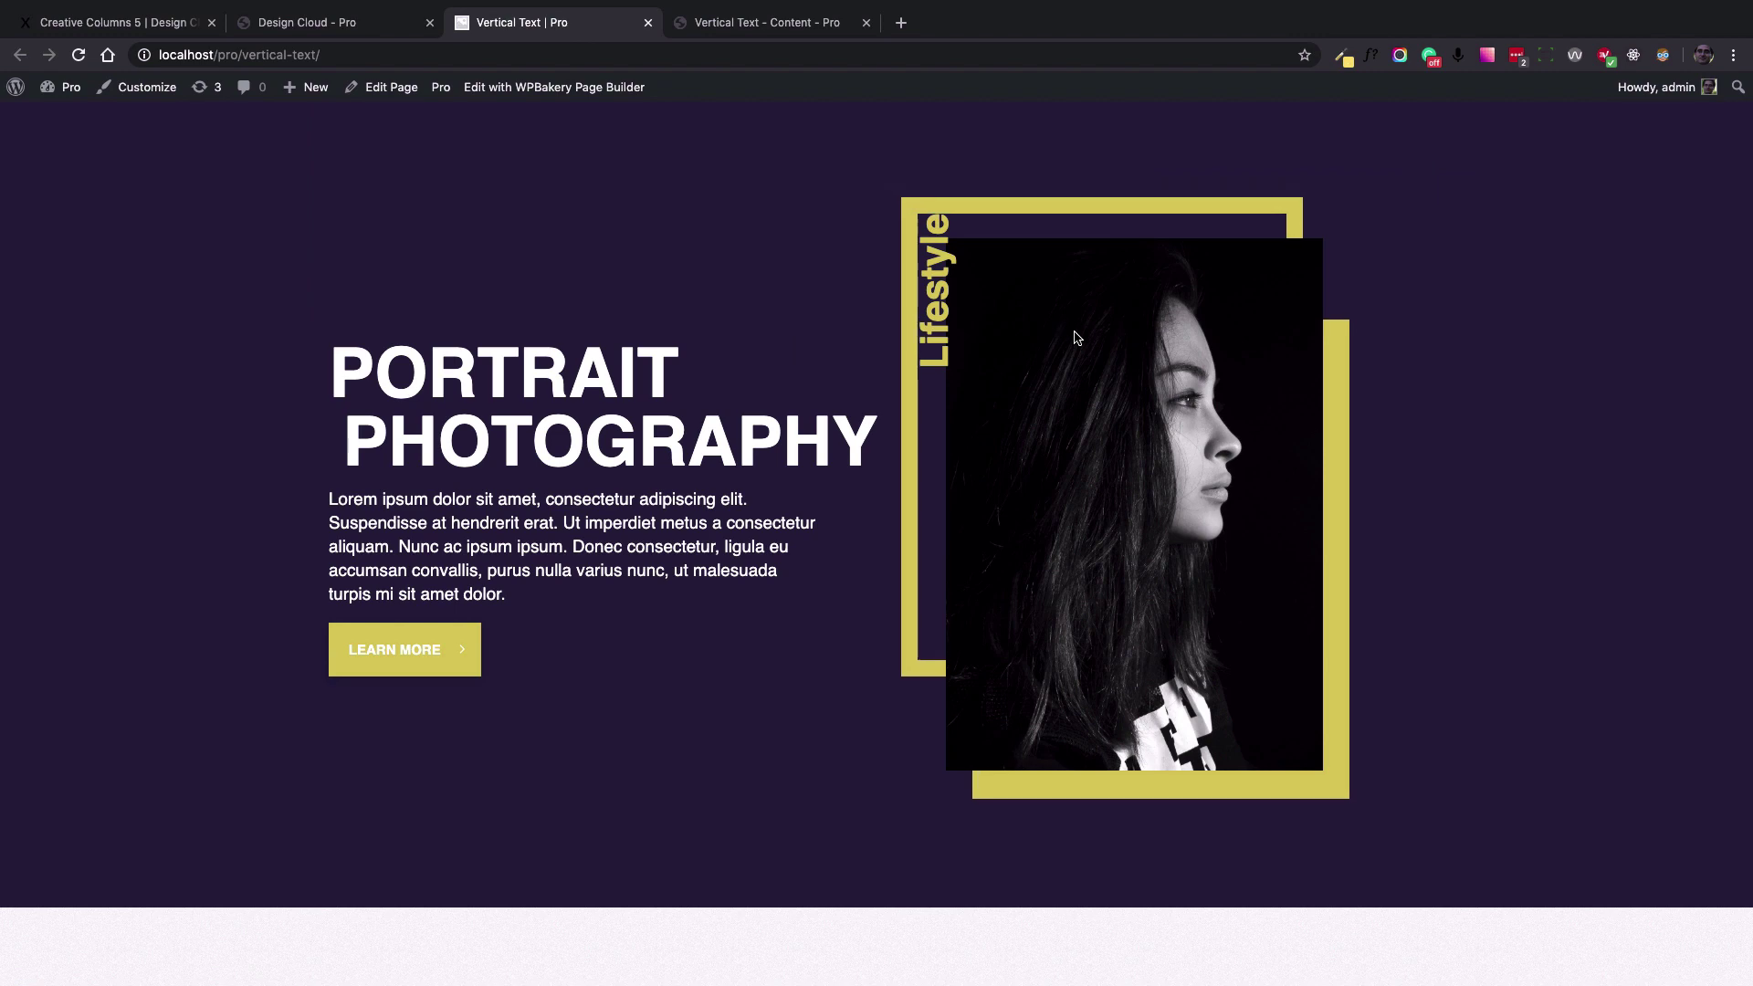
pyautogui.click(757, 22)
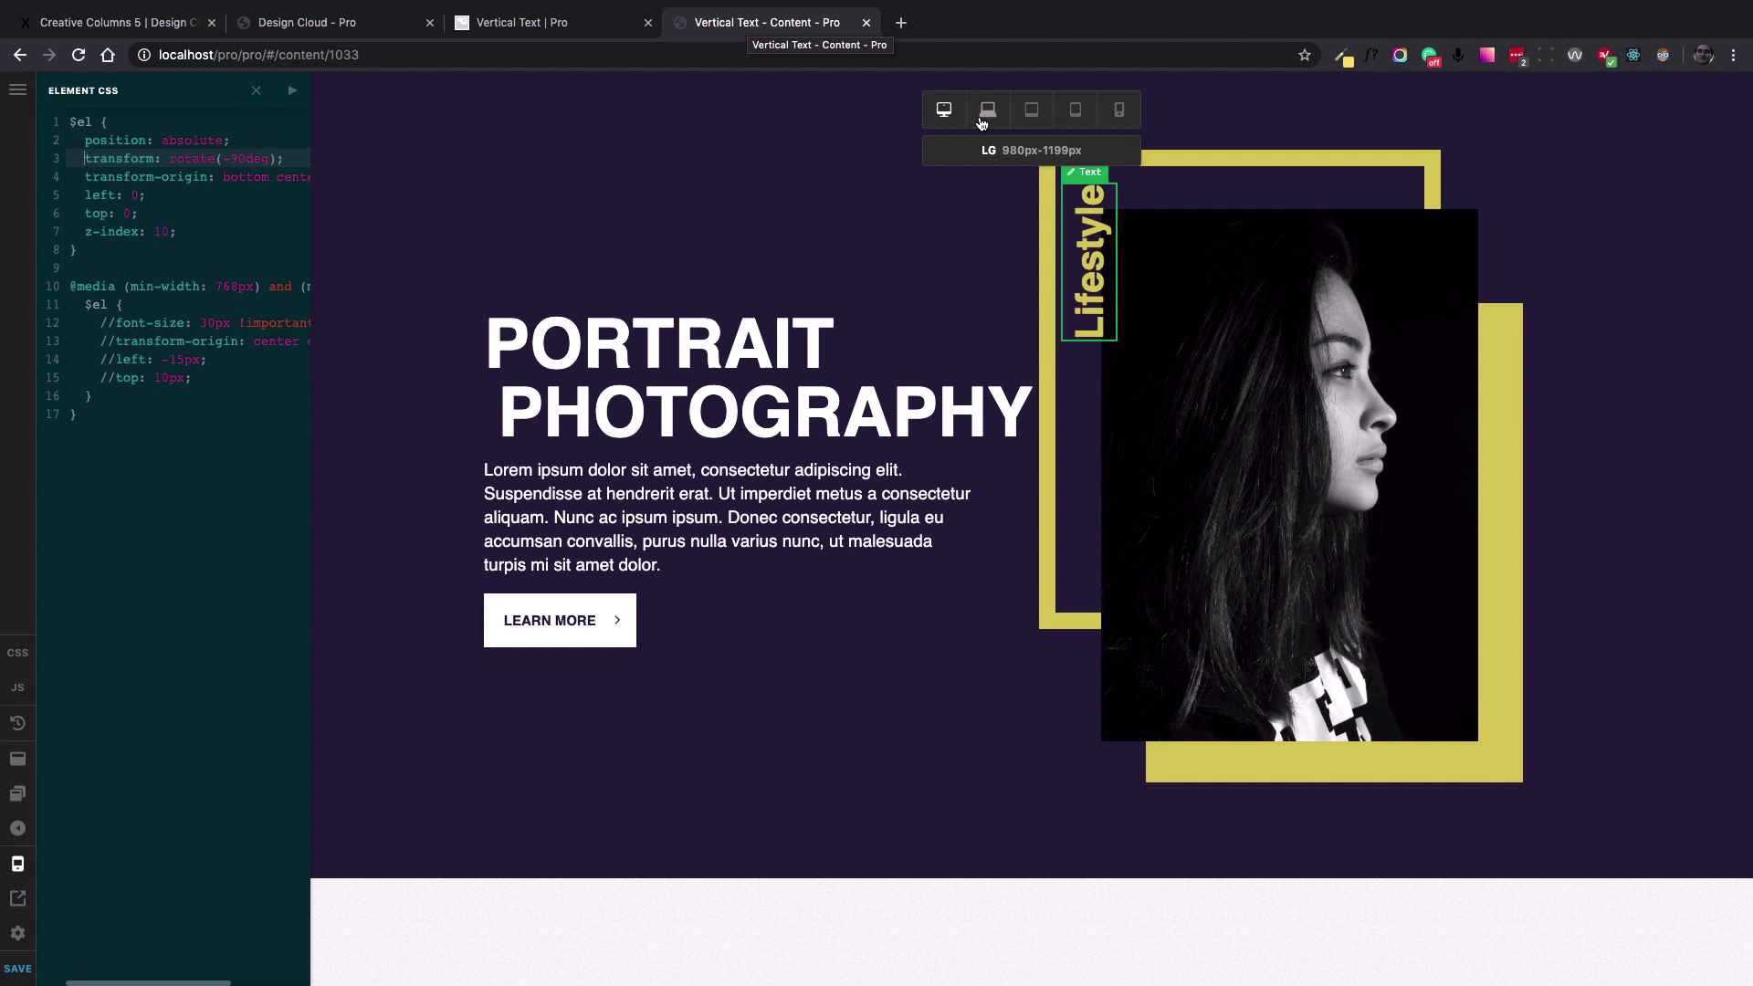
# Preview the large, small and phone breakpoints, settling on the 768–979px tablet view beside the CSS.
pyautogui.click(983, 123)
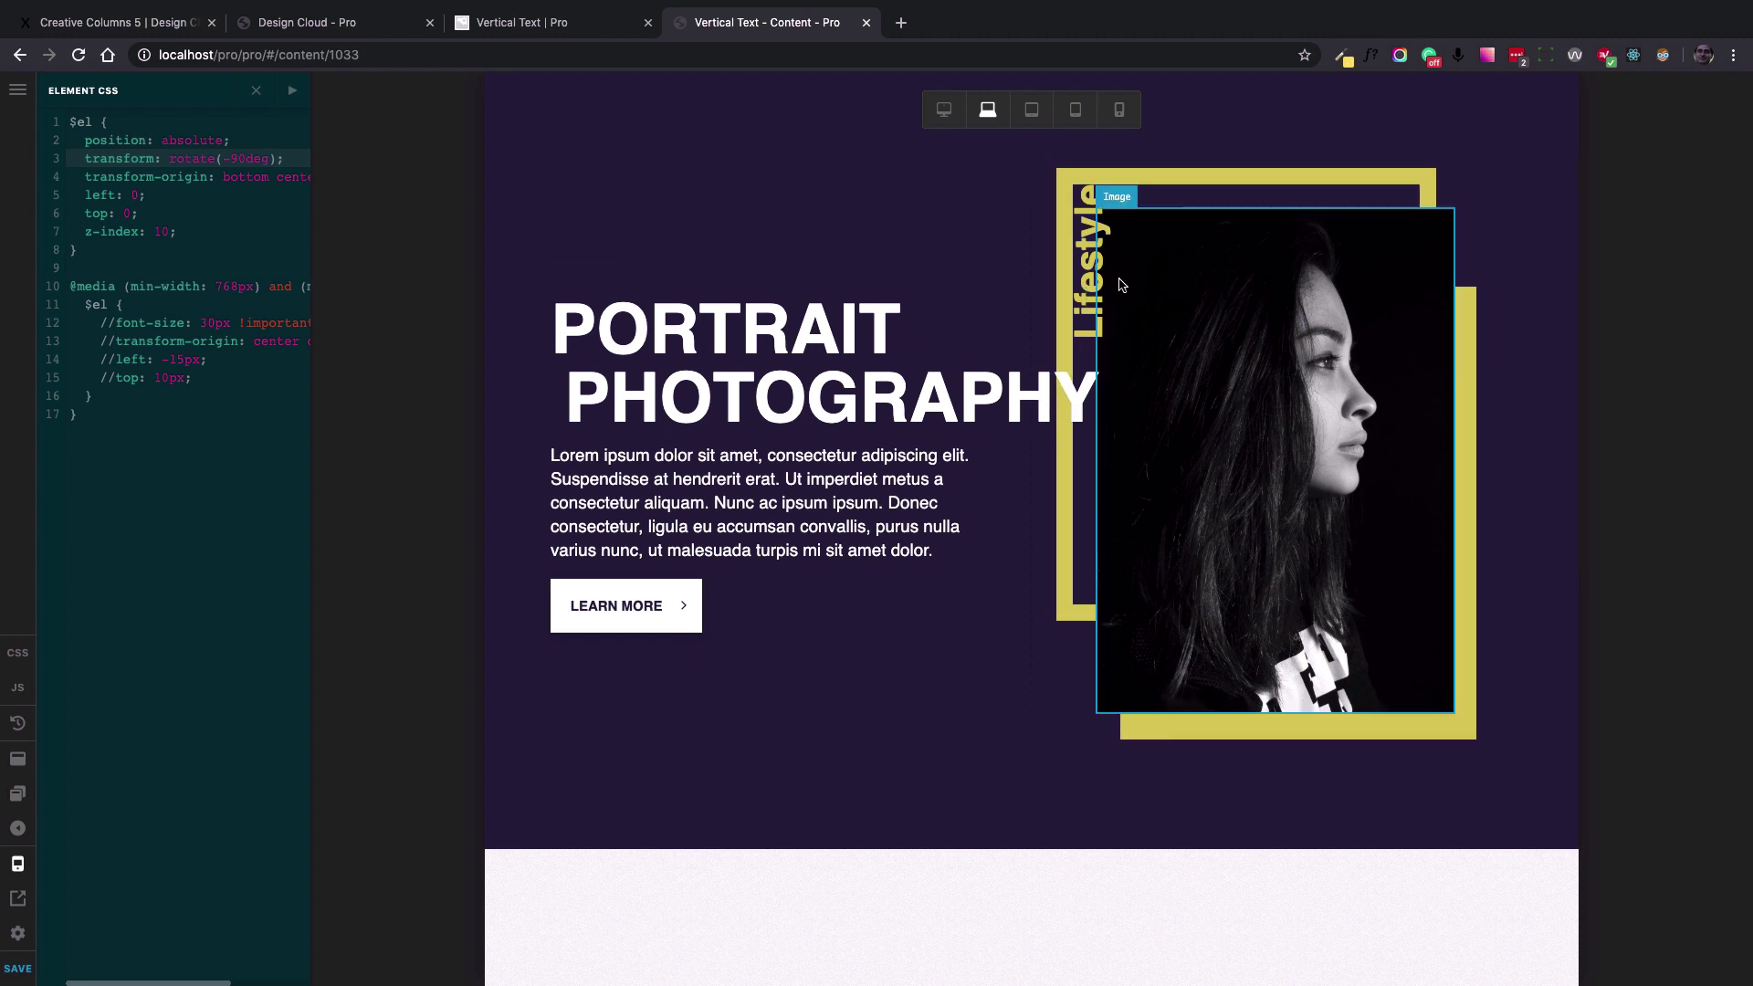
pyautogui.click(1032, 112)
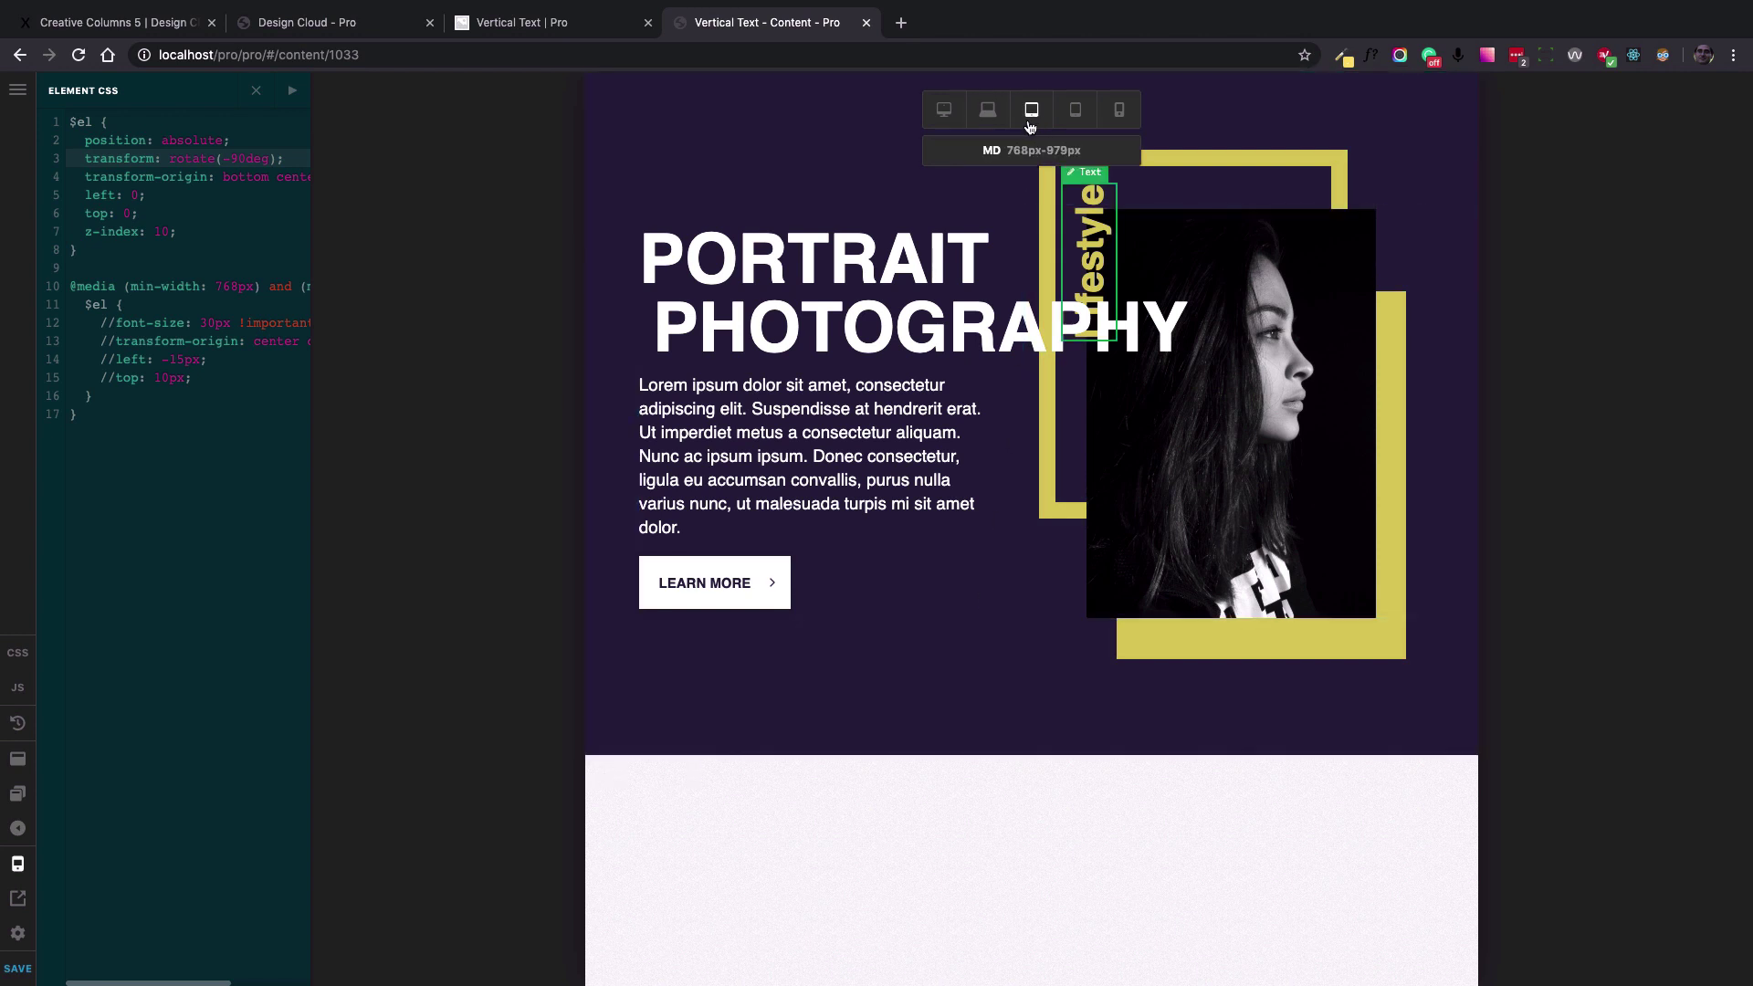
pyautogui.click(1076, 111)
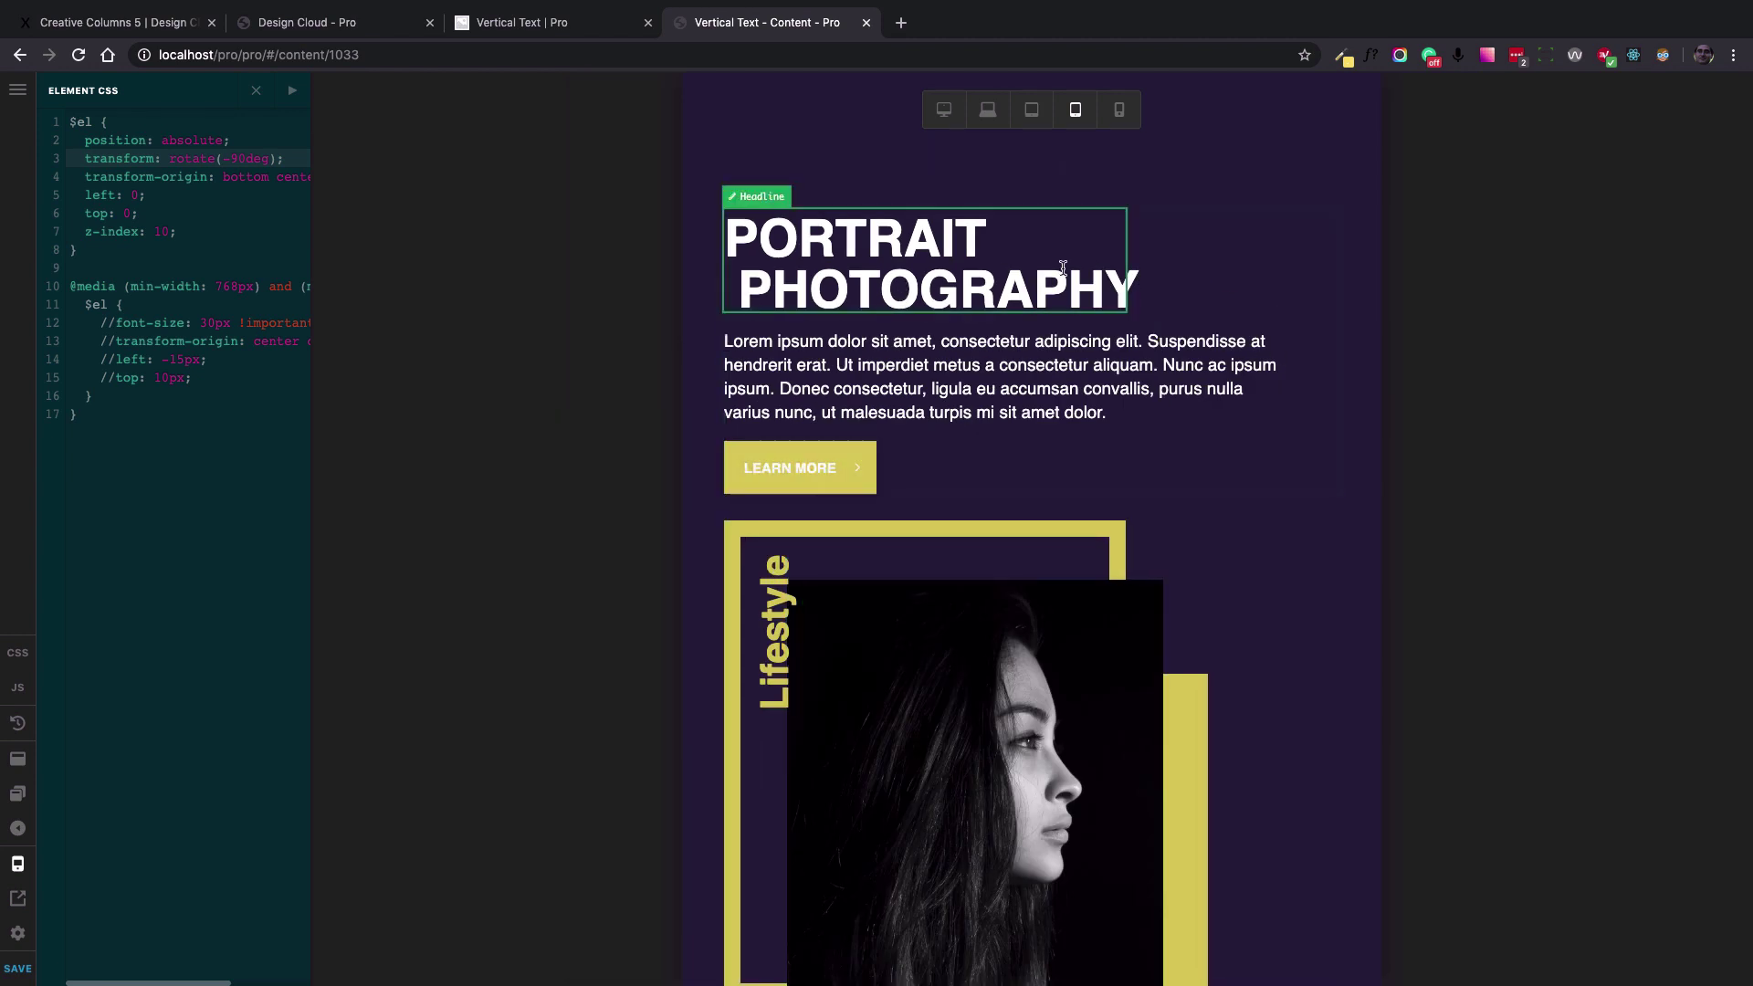
pyautogui.scroll(-1, 920, 585)
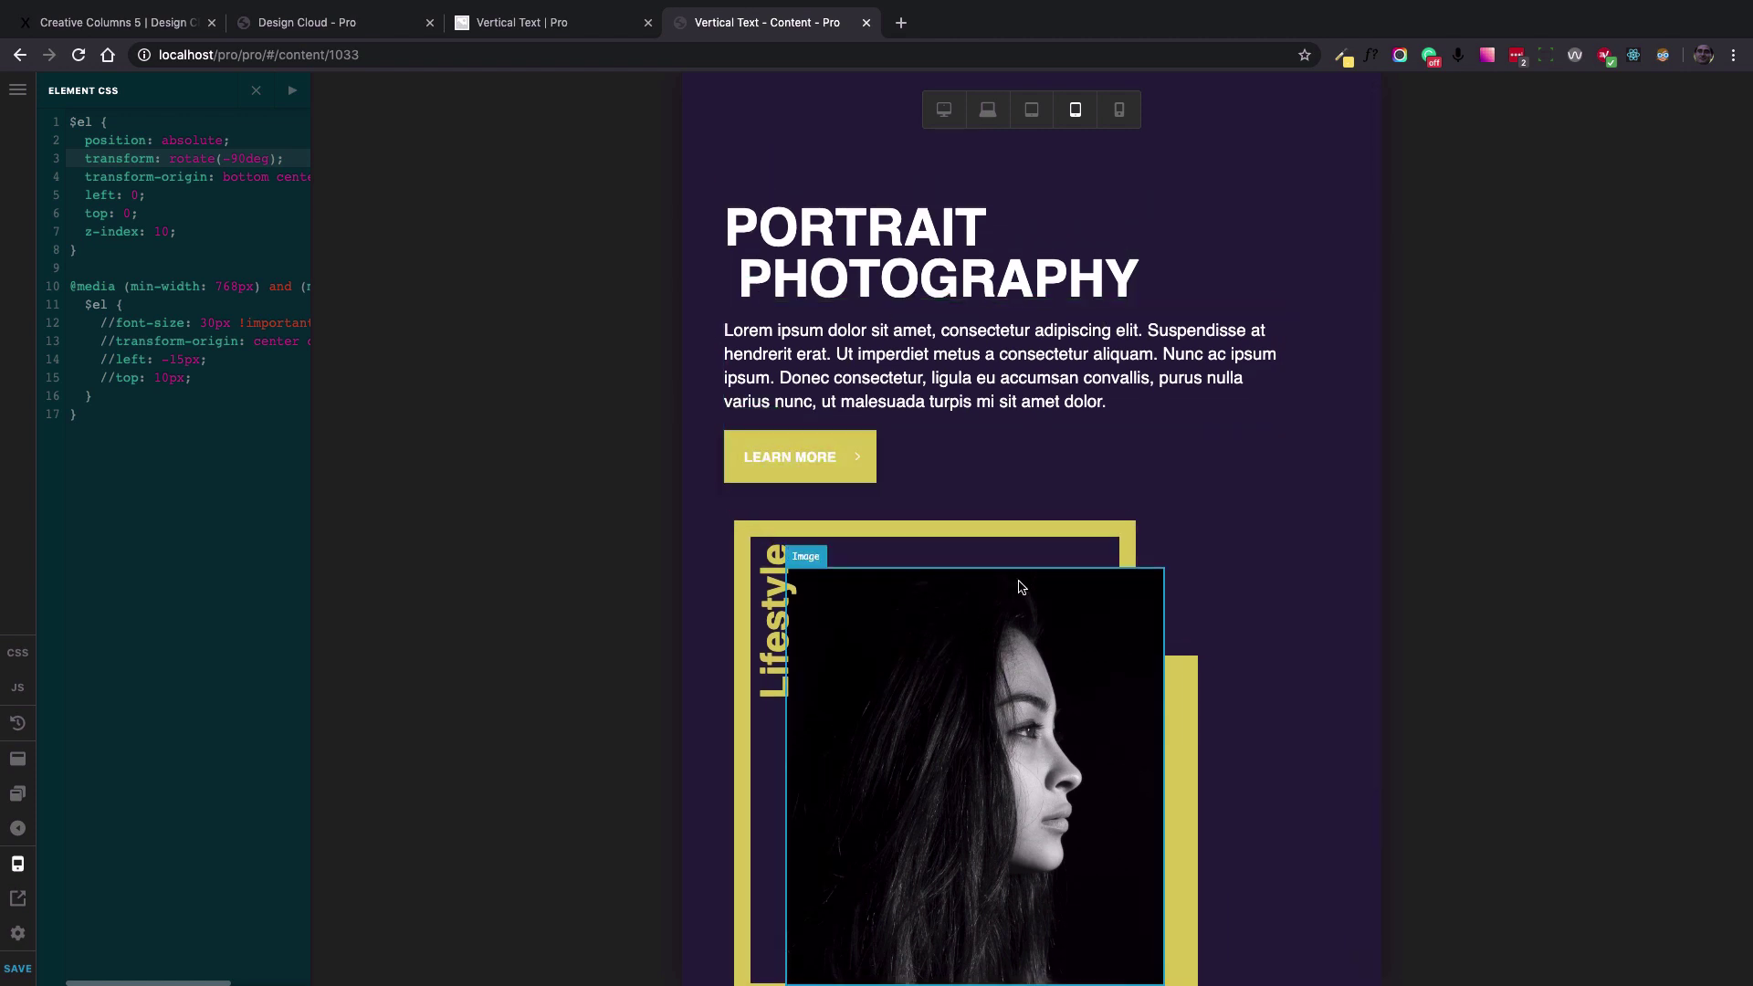
pyautogui.scroll(-2, 1020, 586)
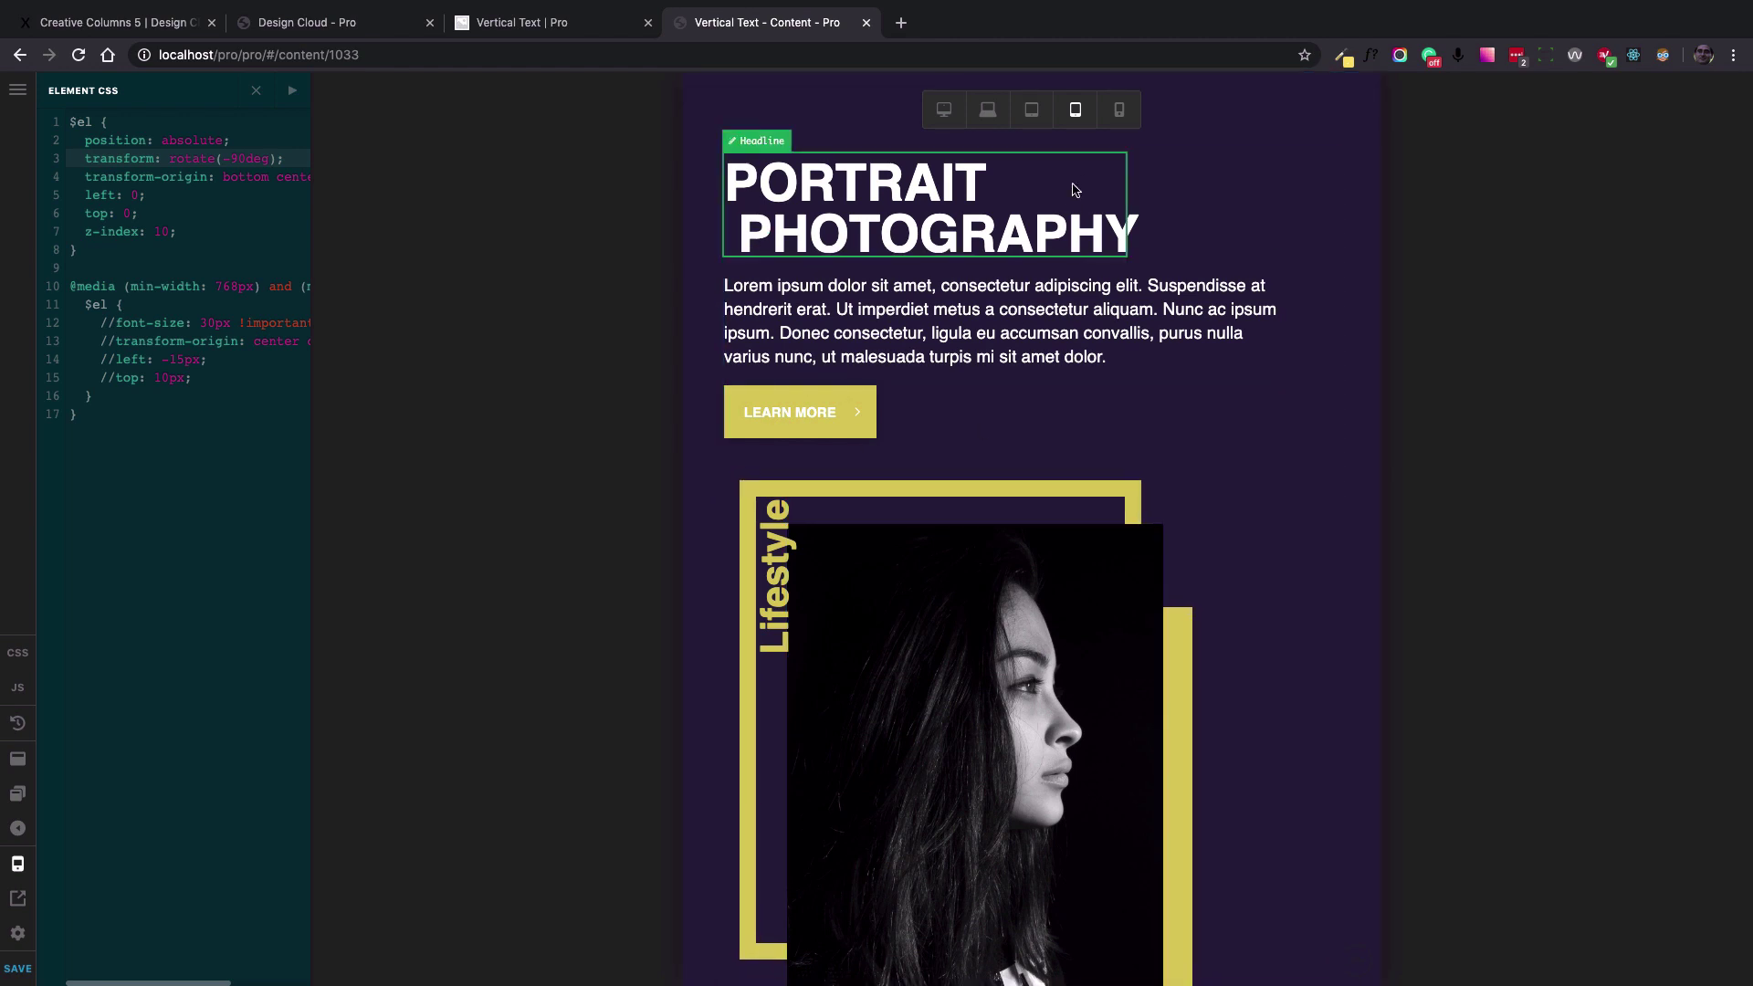
pyautogui.click(1119, 109)
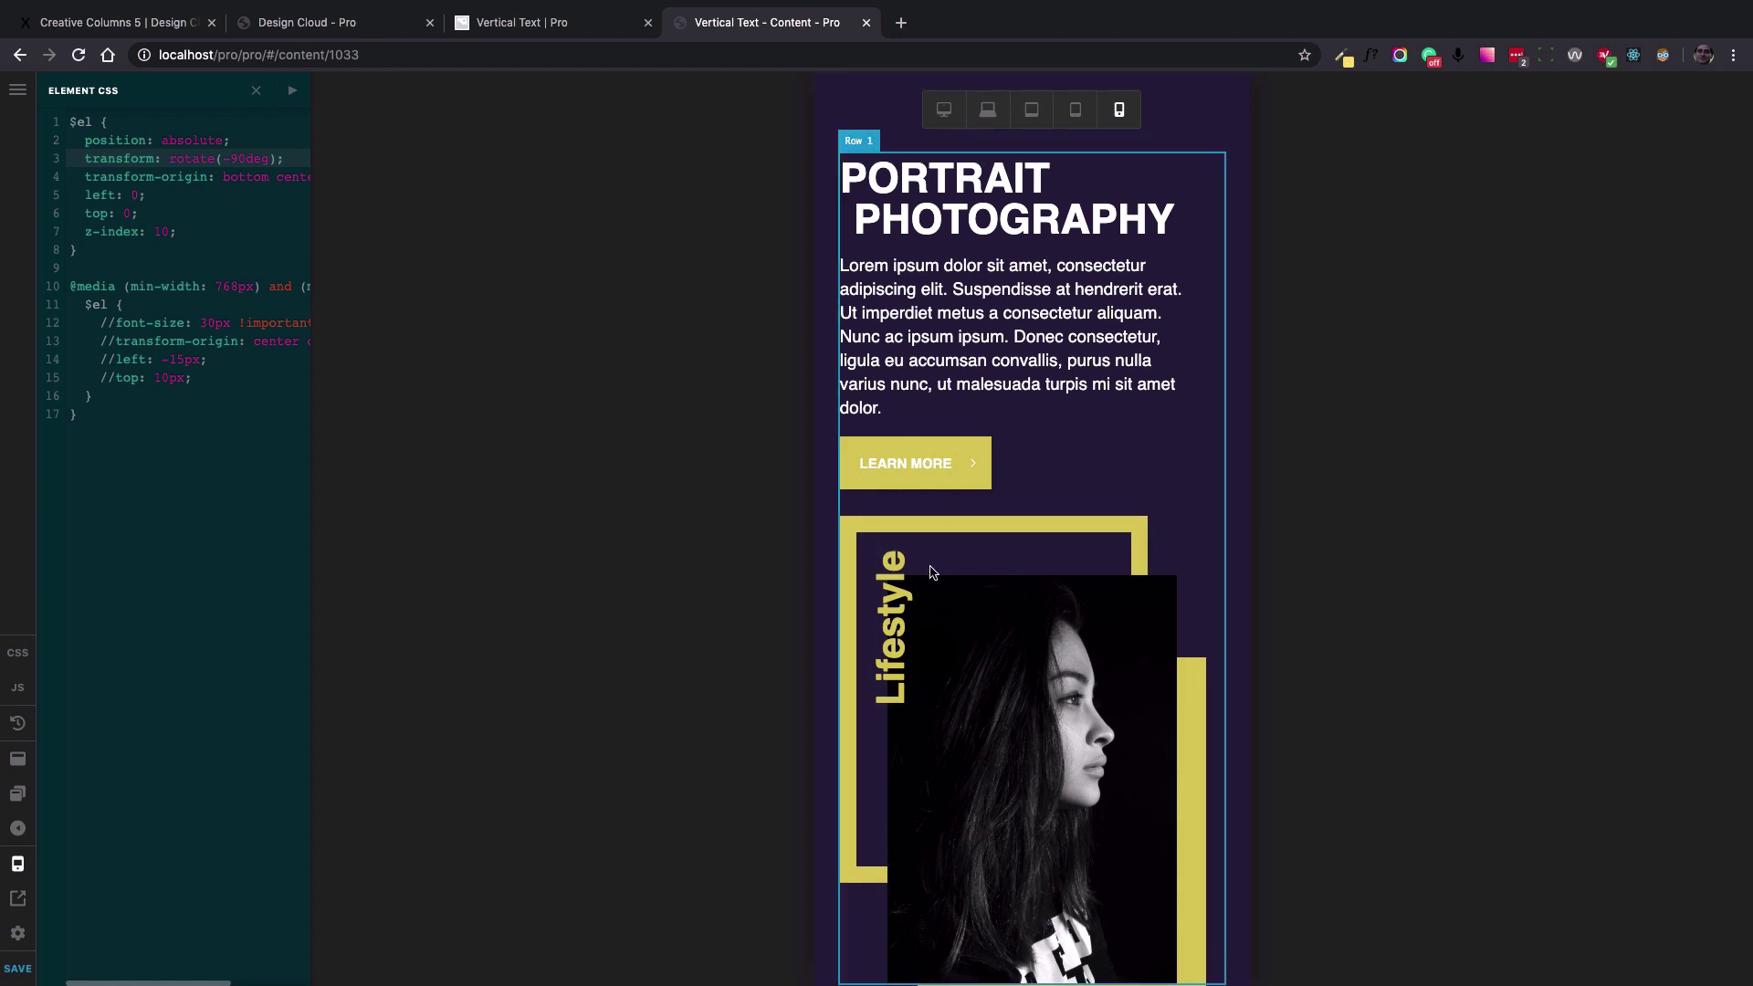
pyautogui.click(1033, 111)
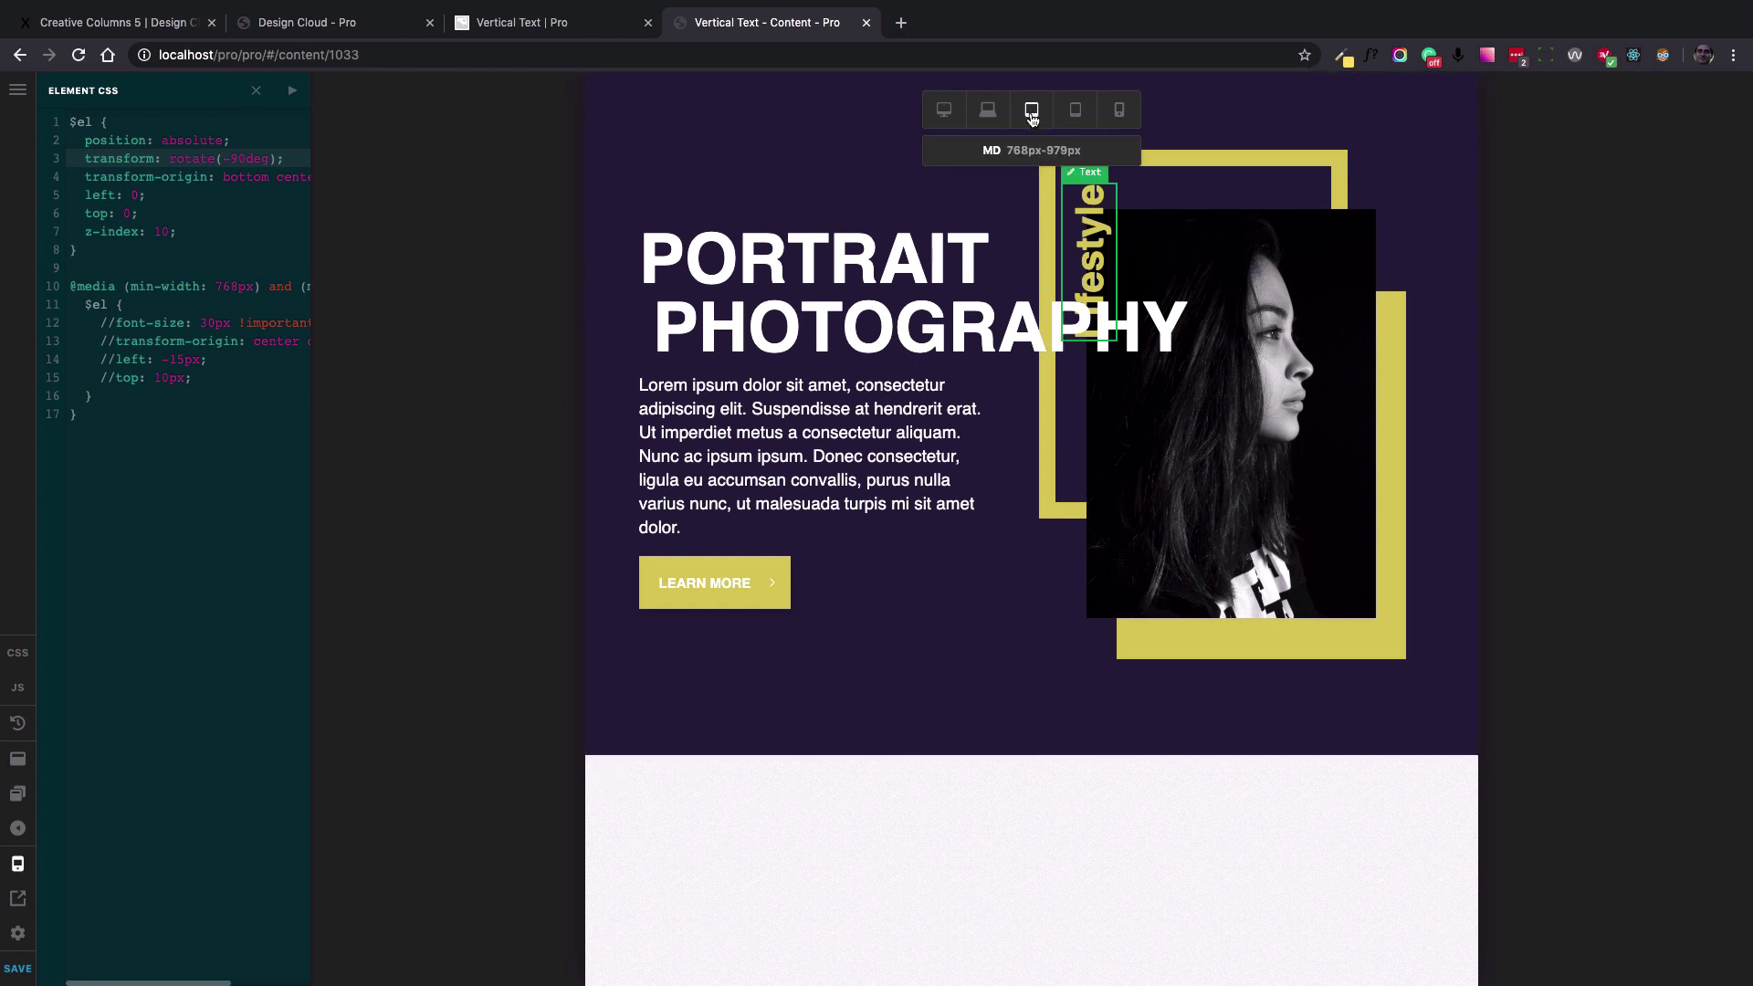
pyautogui.click(290, 111)
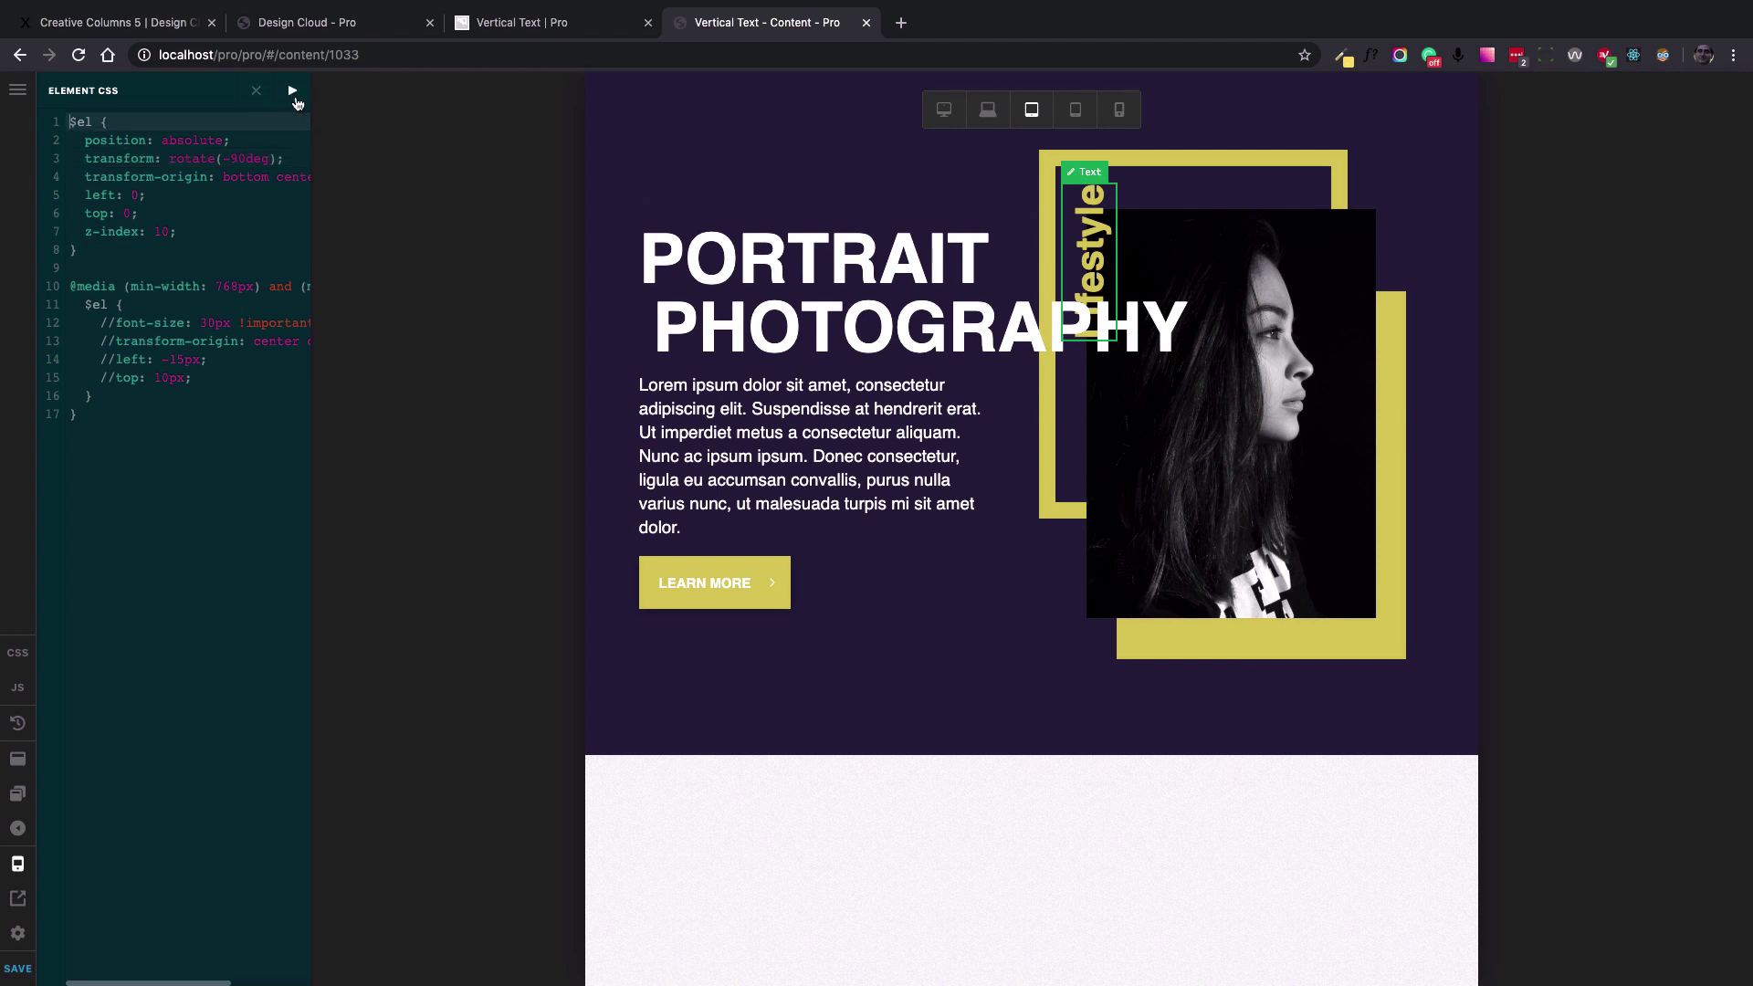
pyautogui.click(293, 91)
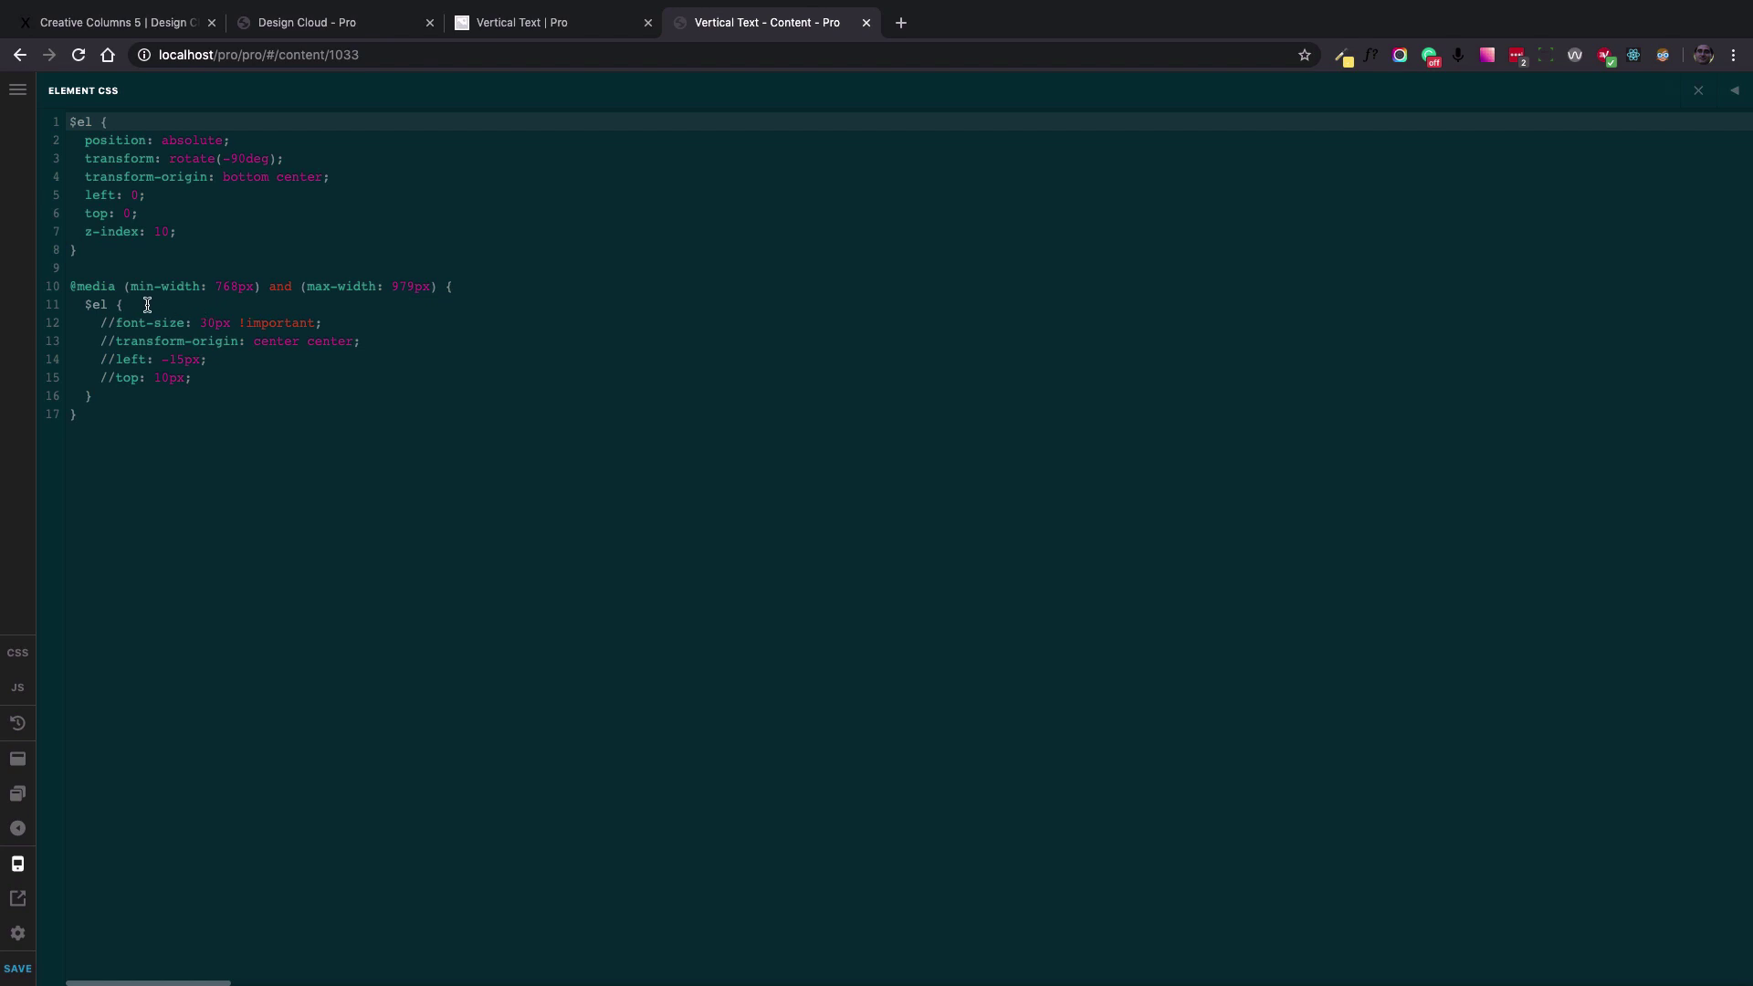
pyautogui.doubleClick(92, 285)
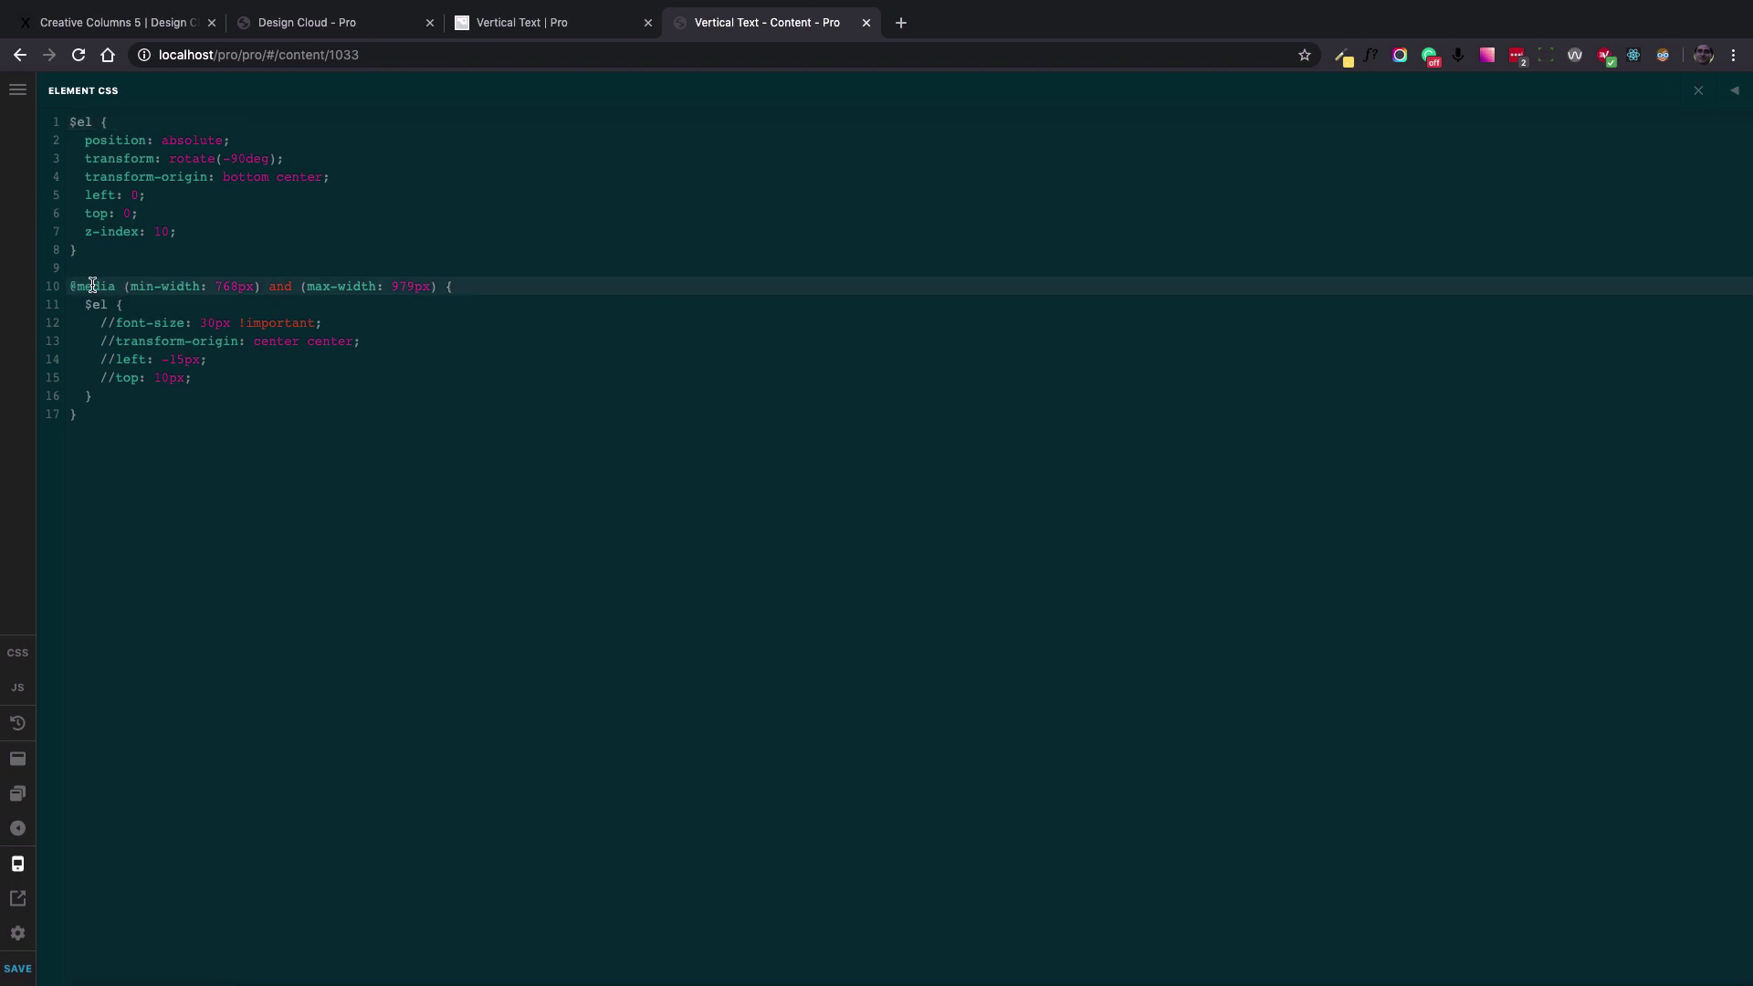
pyautogui.tripleClick(171, 286)
pyautogui.moveTo(260, 285); pyautogui.dragTo(223, 287)
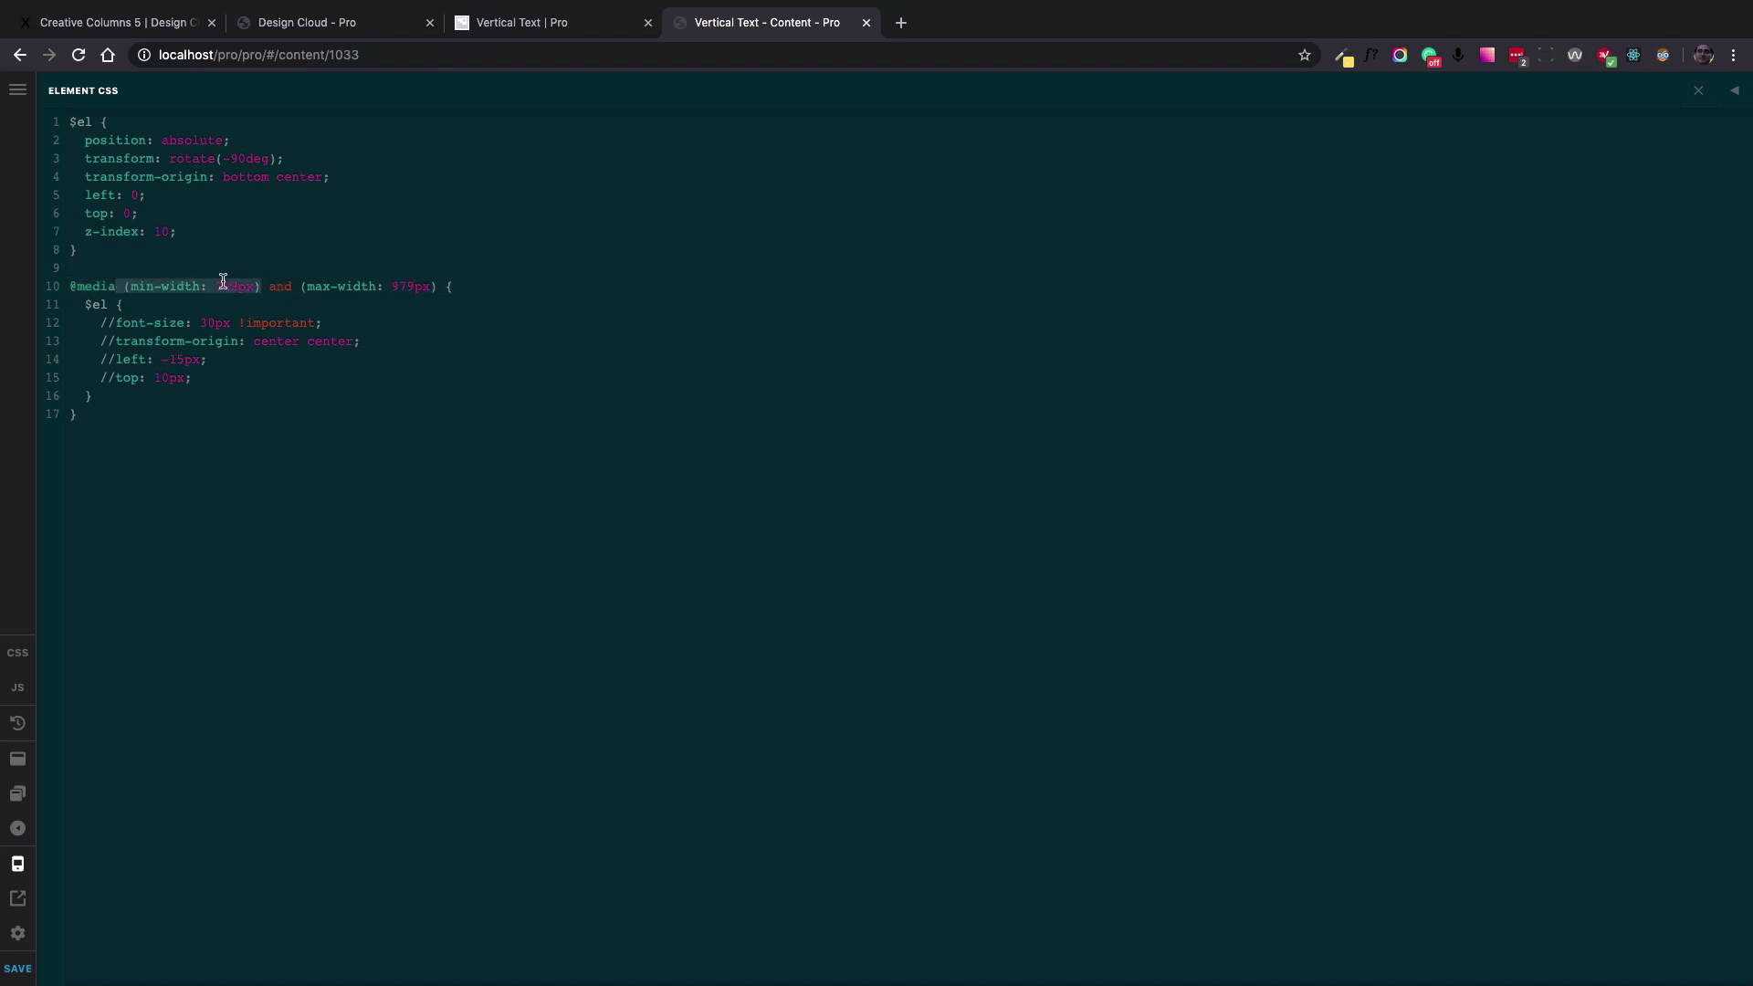
pyautogui.doubleClick(223, 286)
pyautogui.moveTo(303, 285); pyautogui.dragTo(422, 286)
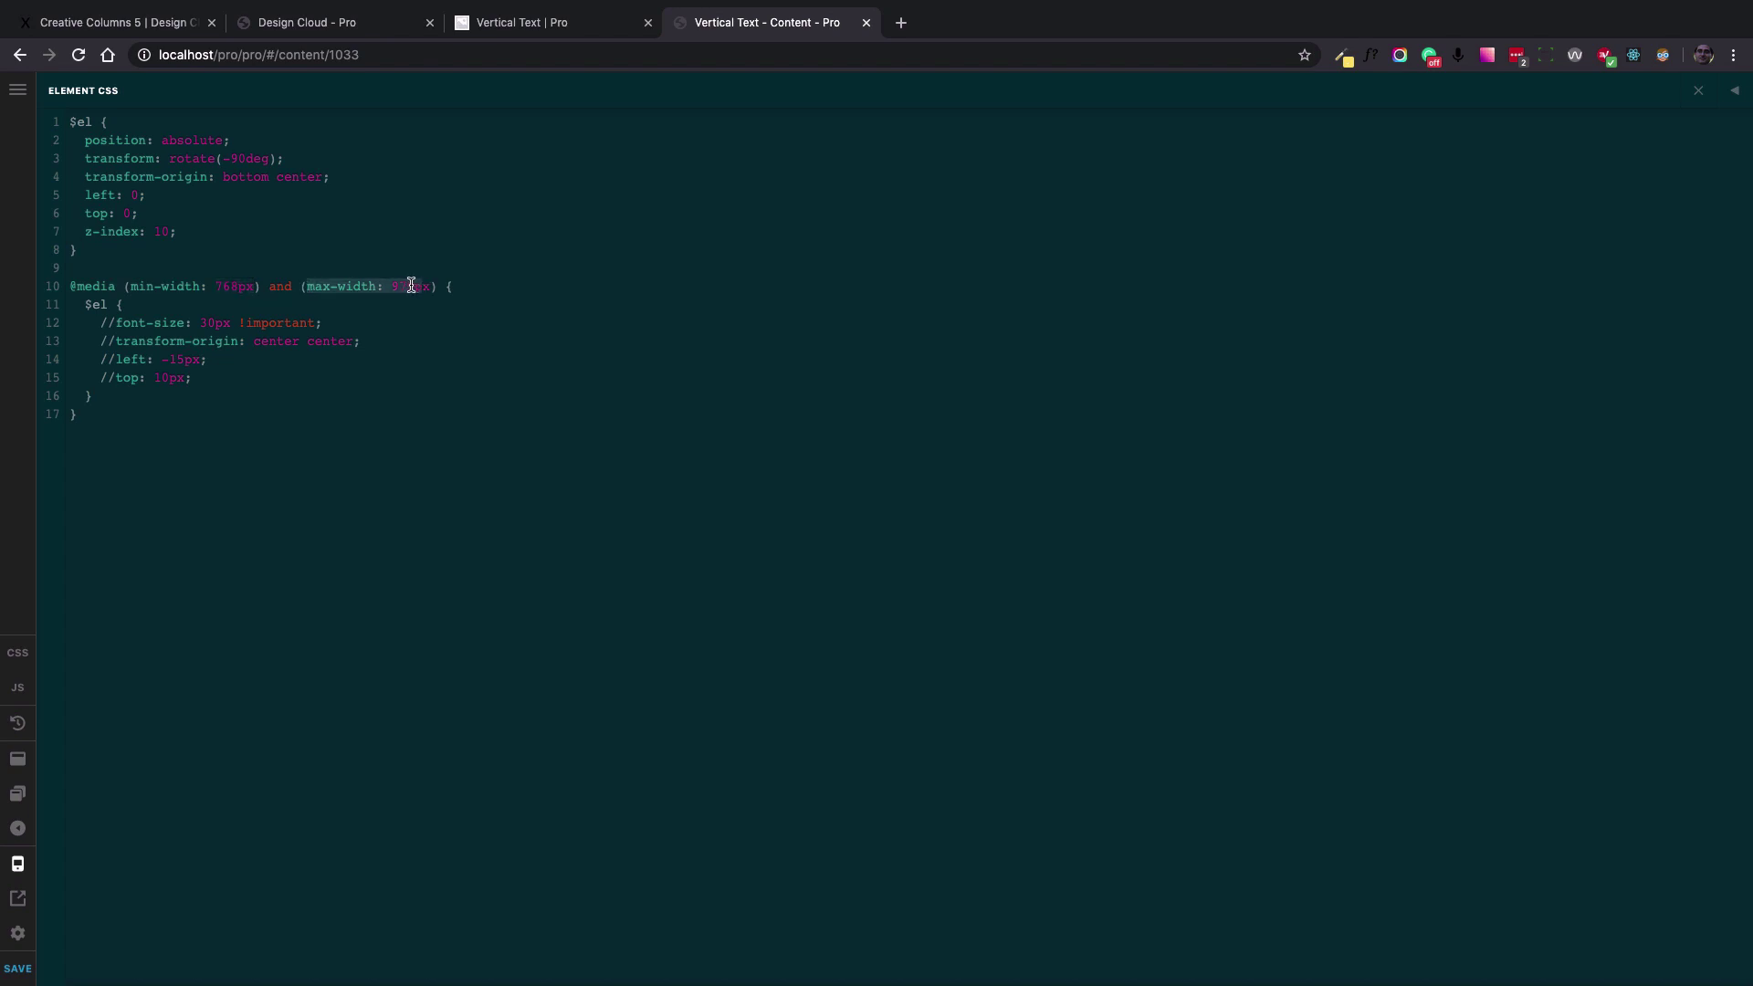
pyautogui.doubleClick(411, 285)
pyautogui.moveTo(139, 399); pyautogui.dragTo(48, 309)
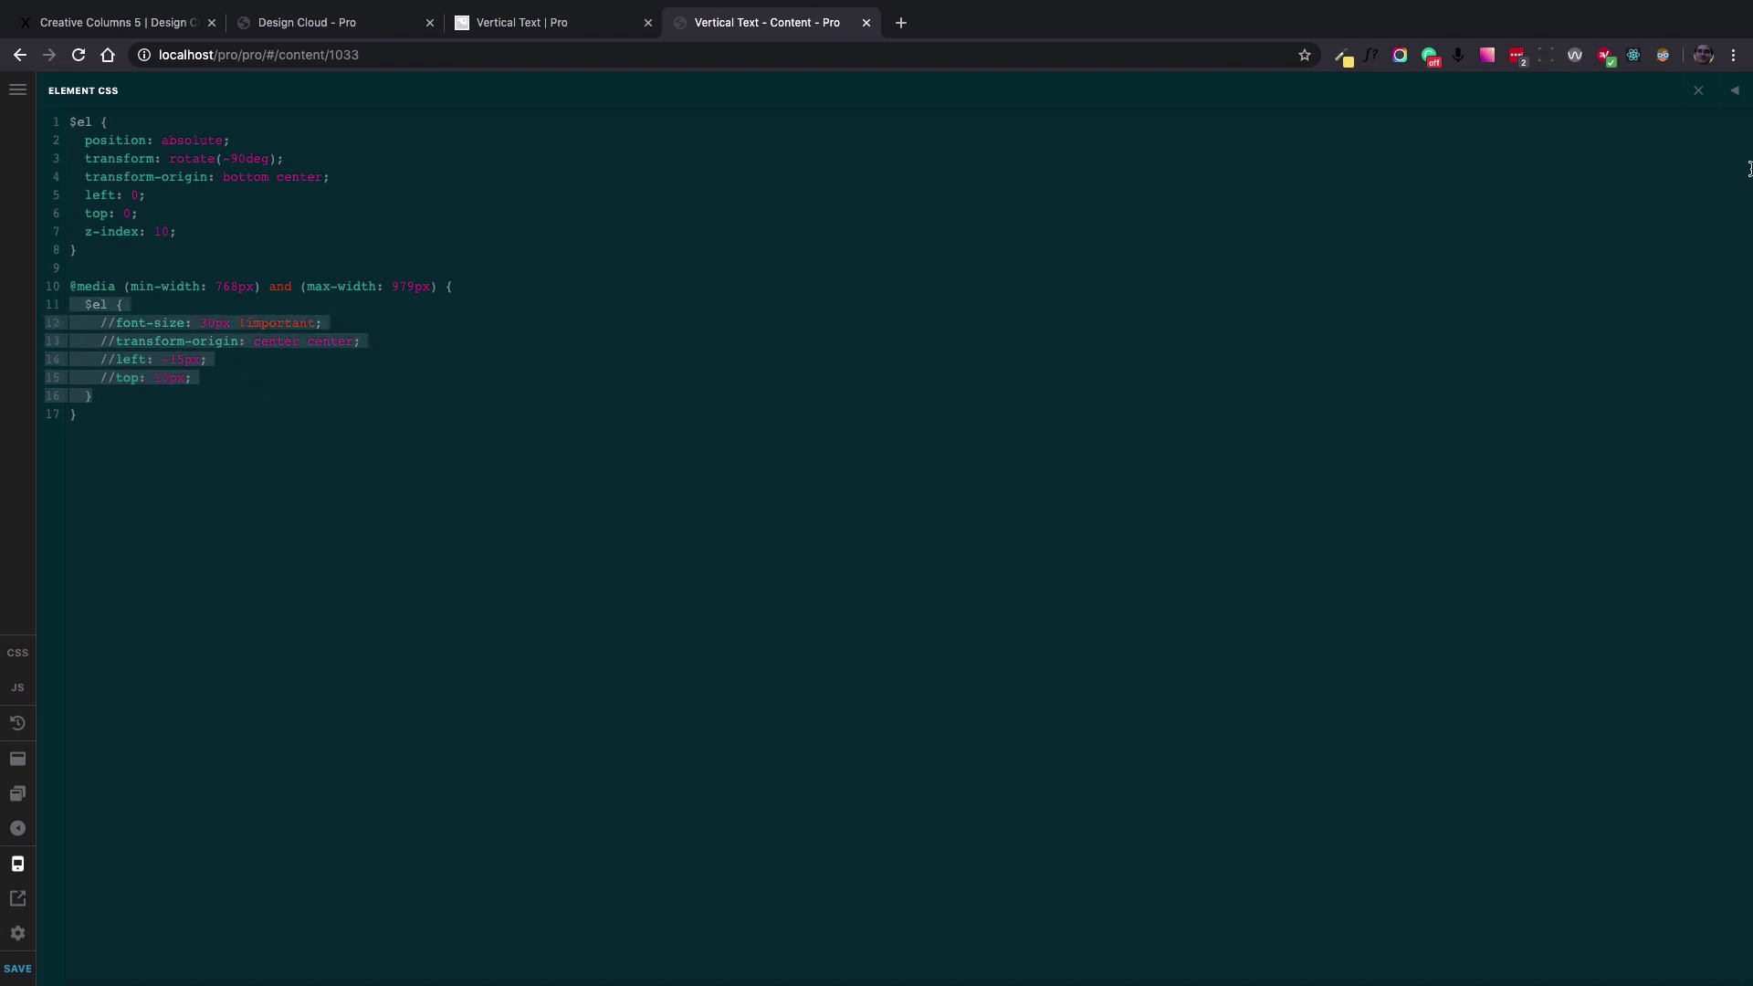
pyautogui.click(1733, 92)
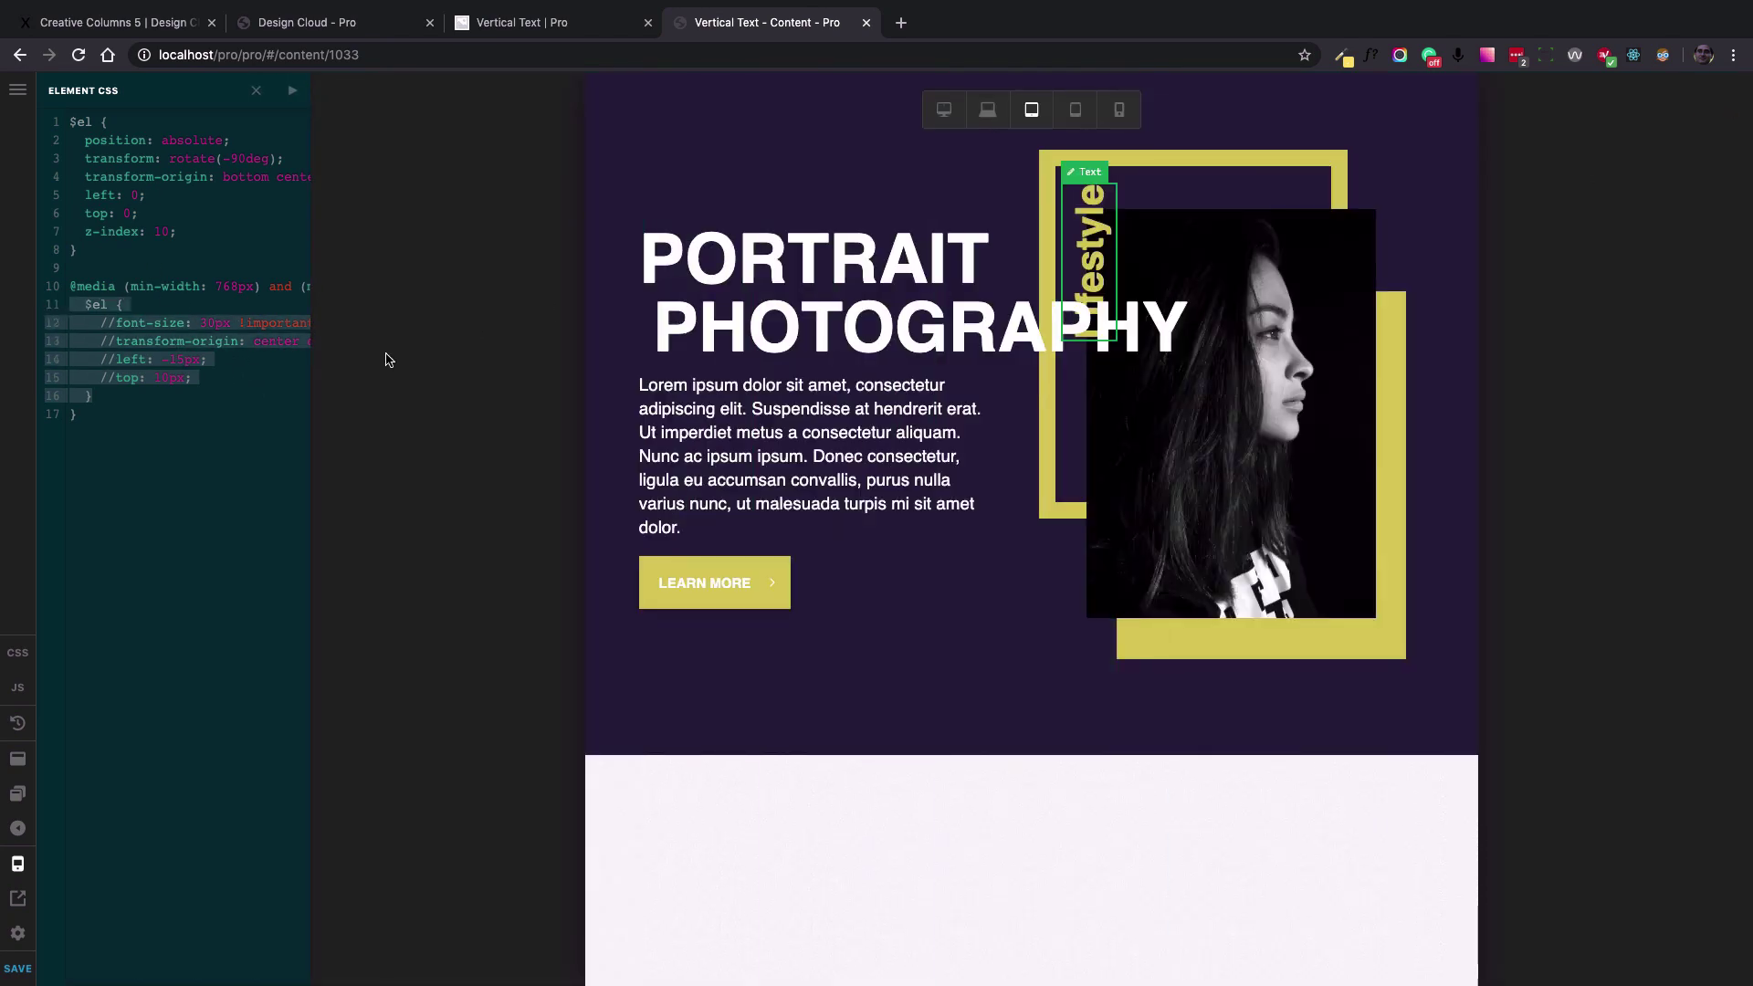
# Uncomment the tablet font-size rule, briefly test it without !important, and keep font-size: 30px !important.
pyautogui.click(127, 408)
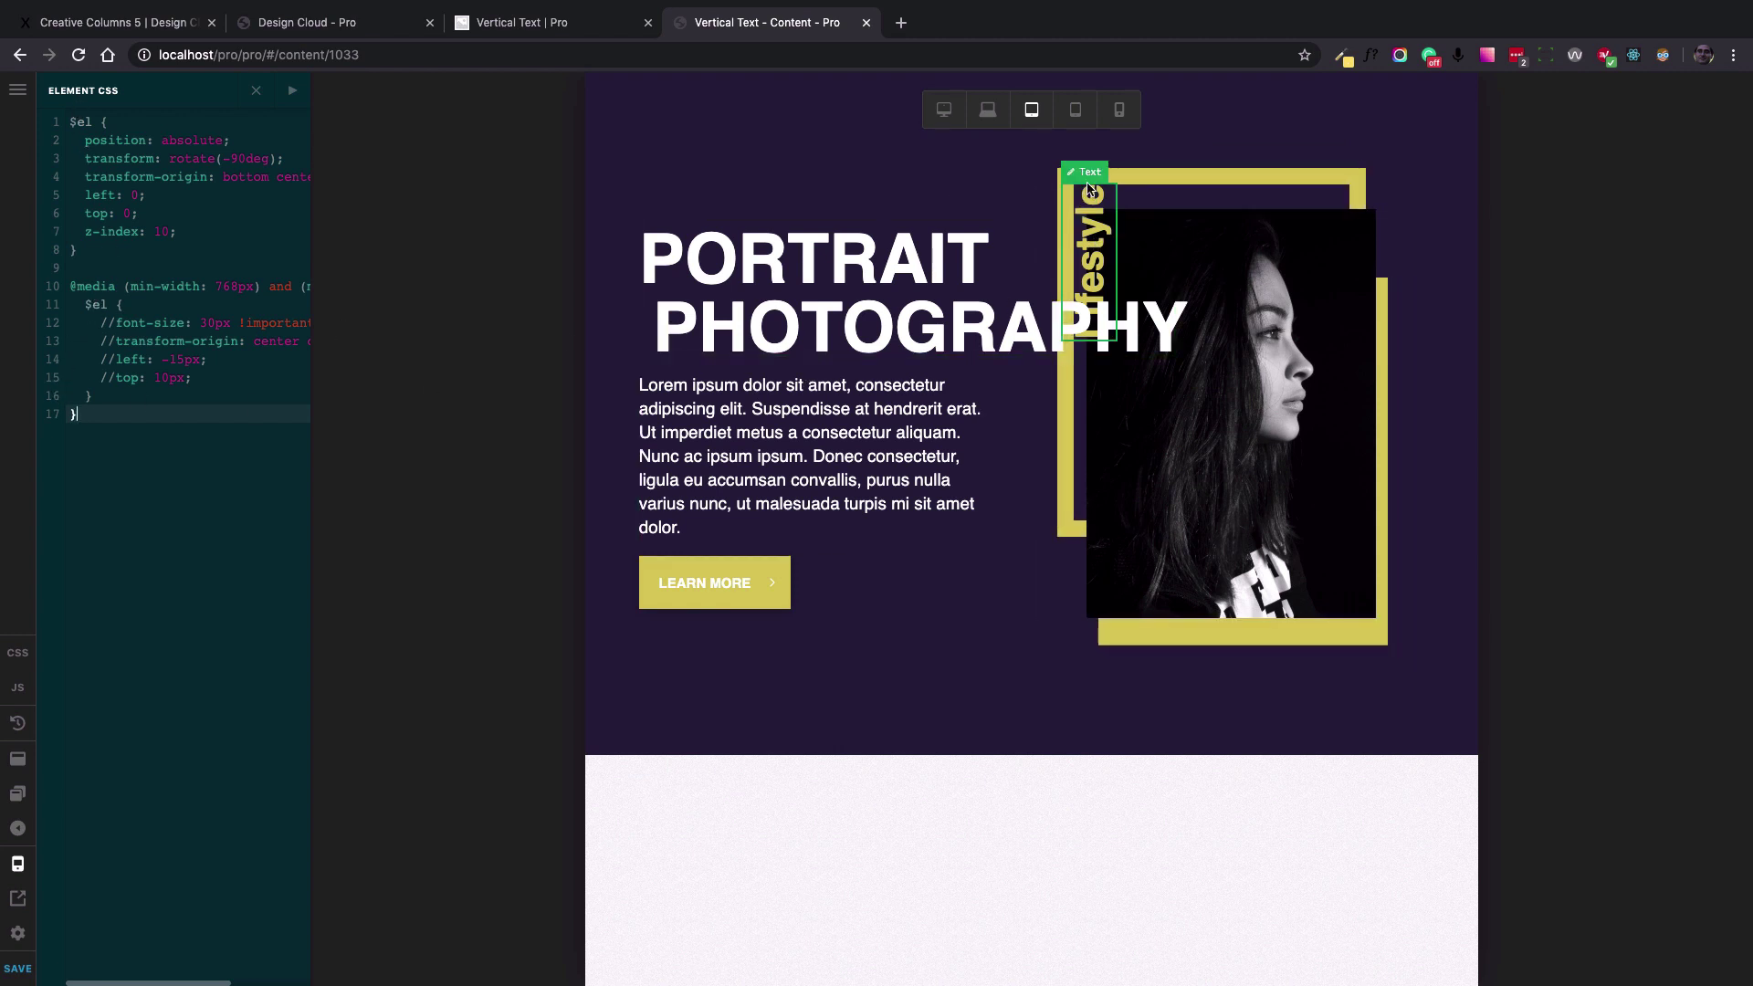
pyautogui.click(114, 321)
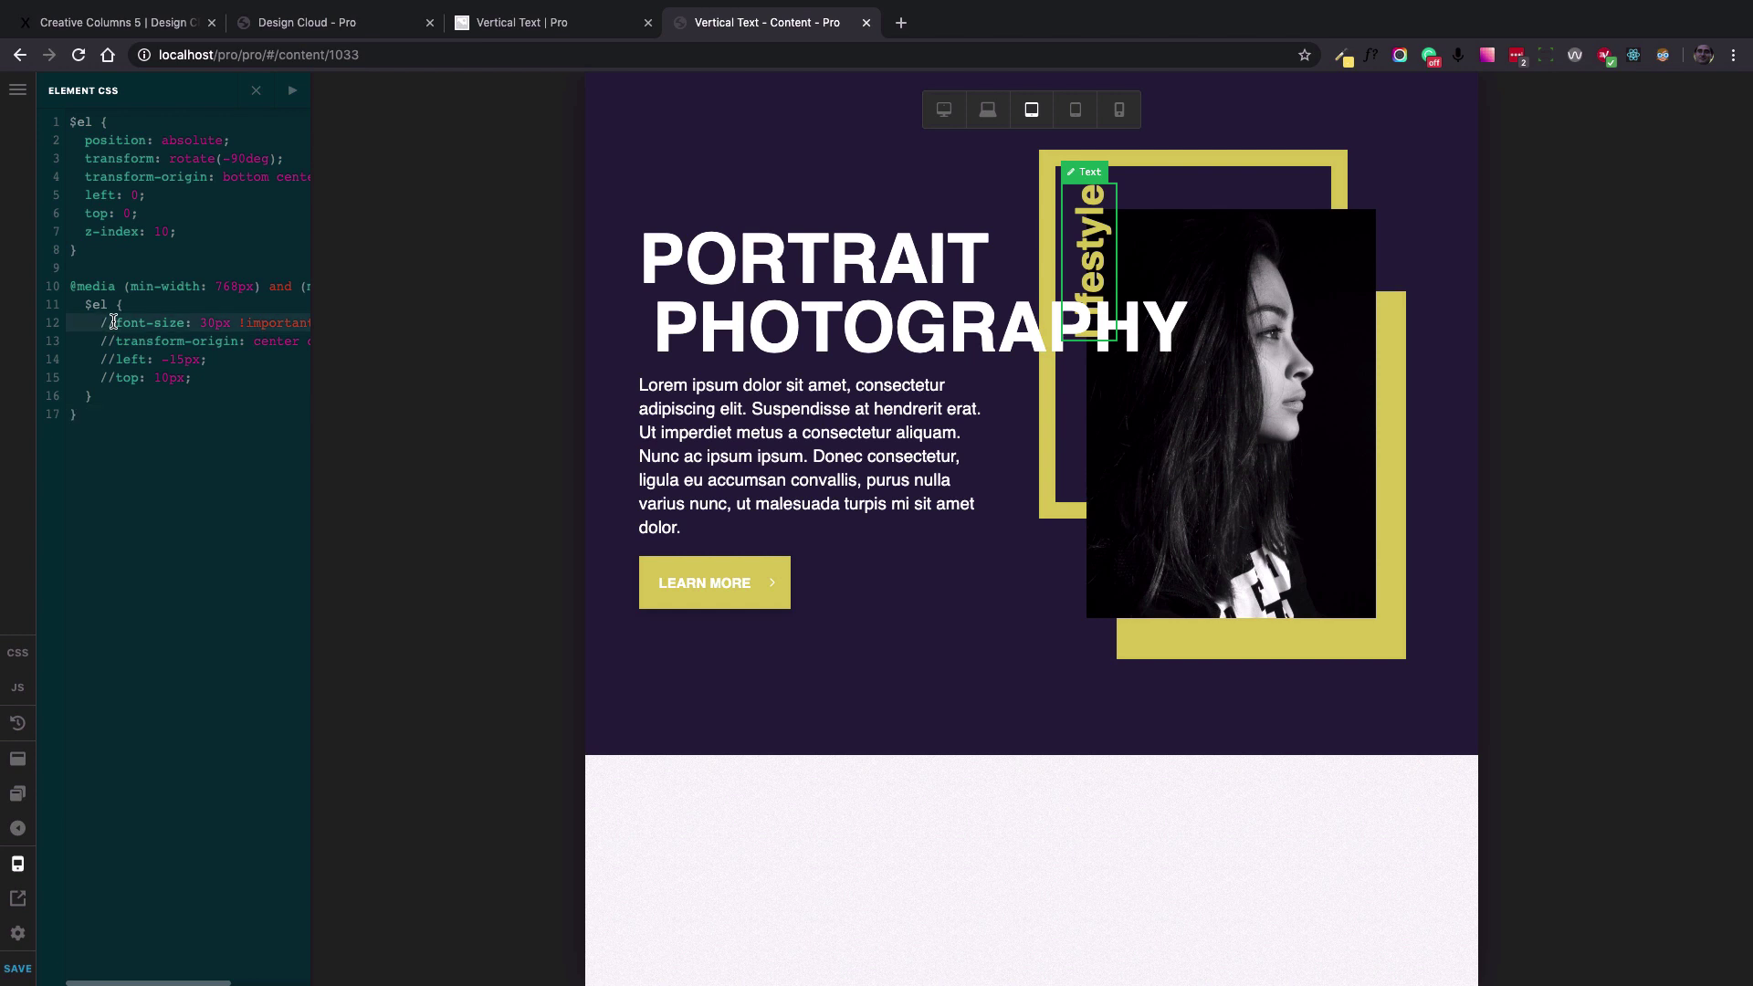
pyautogui.press('BackSpace')
pyautogui.press('BackSpace')
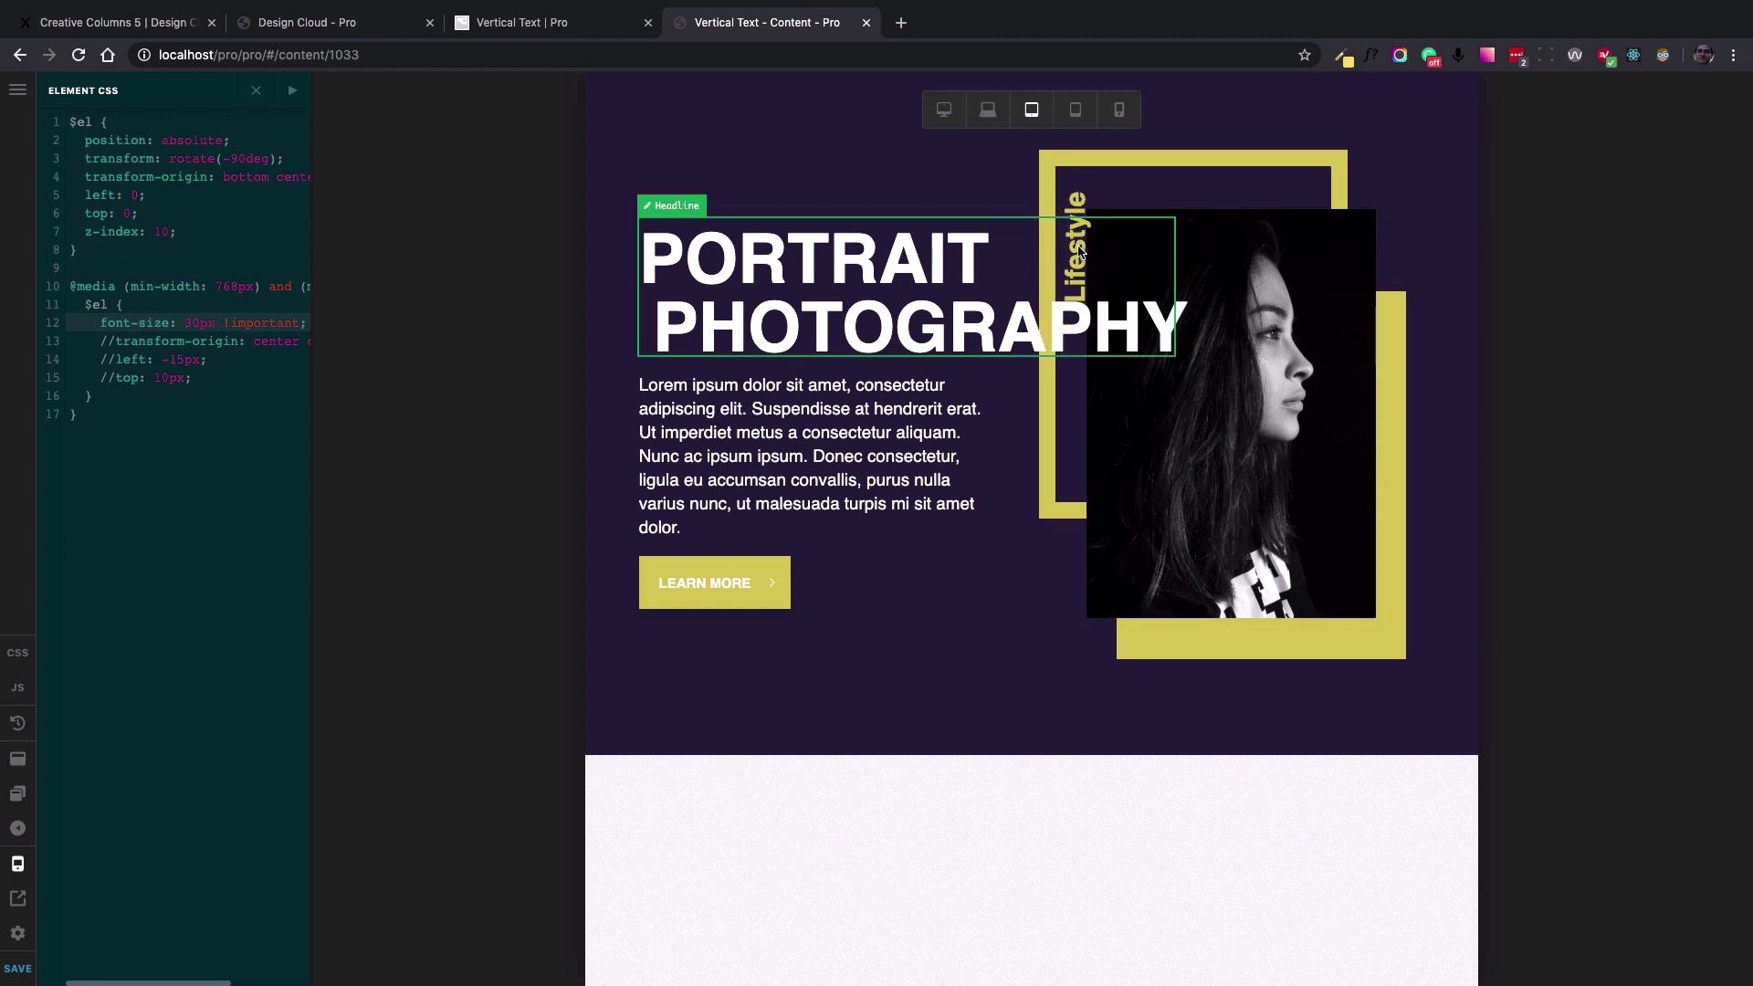
pyautogui.doubleClick(190, 323)
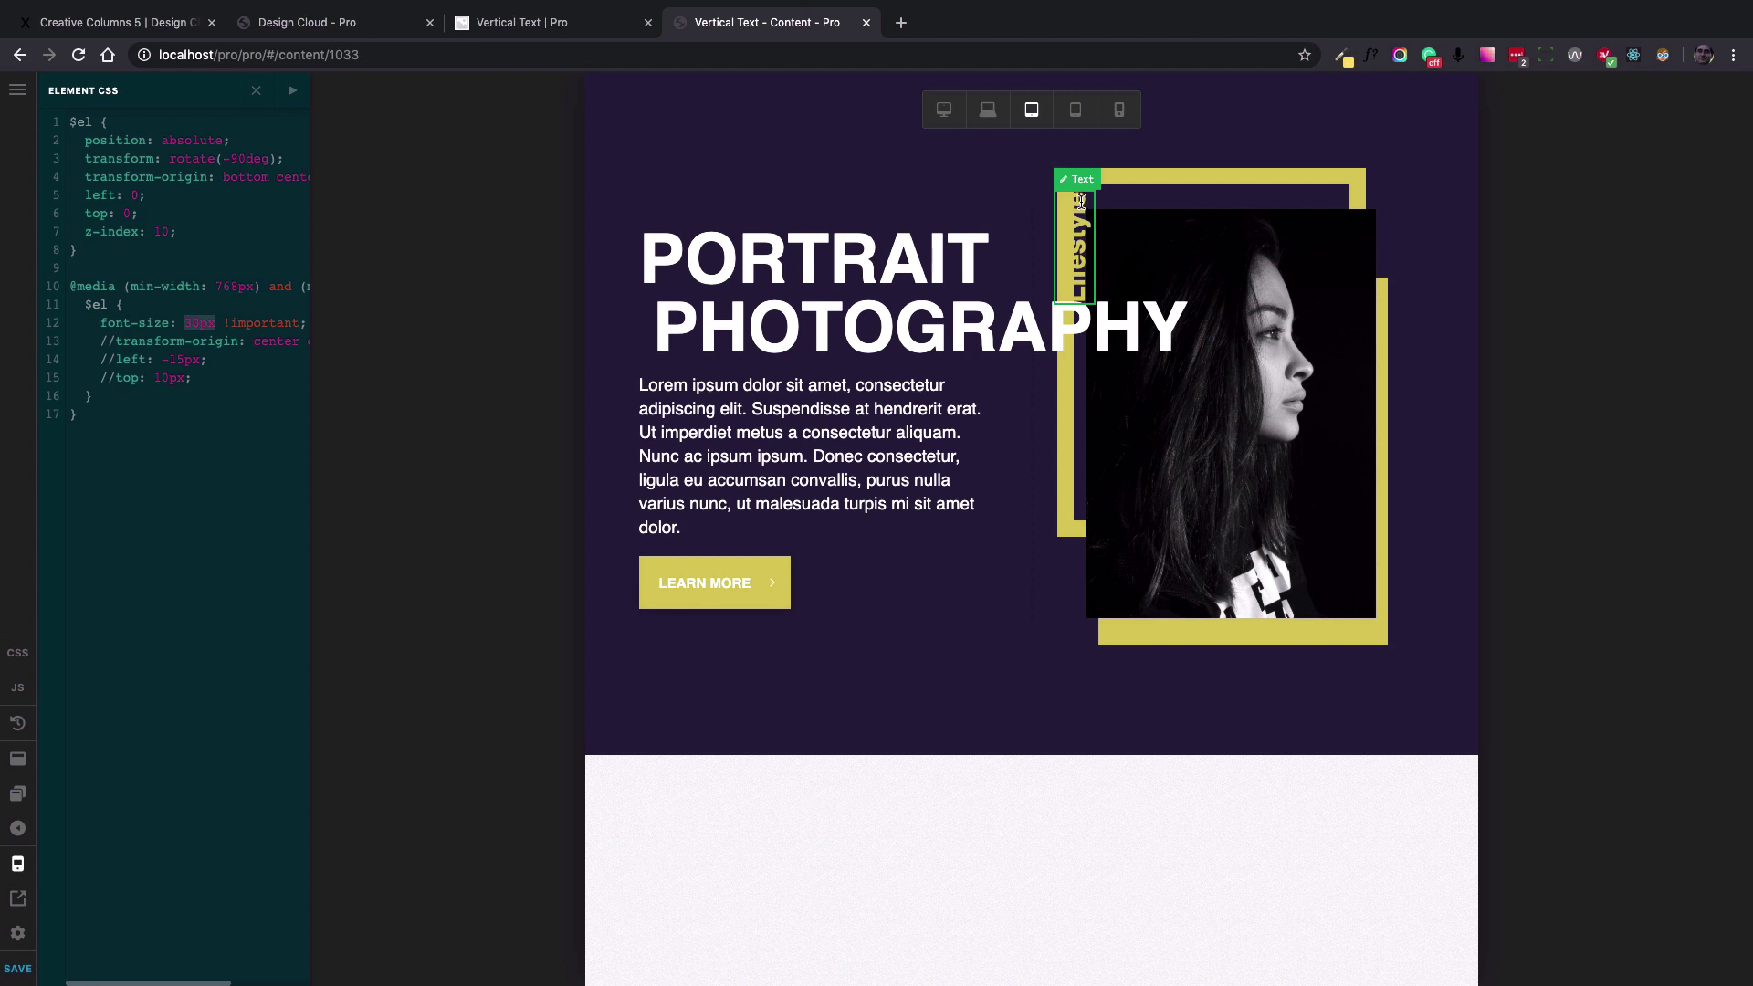
pyautogui.doubleClick(259, 323)
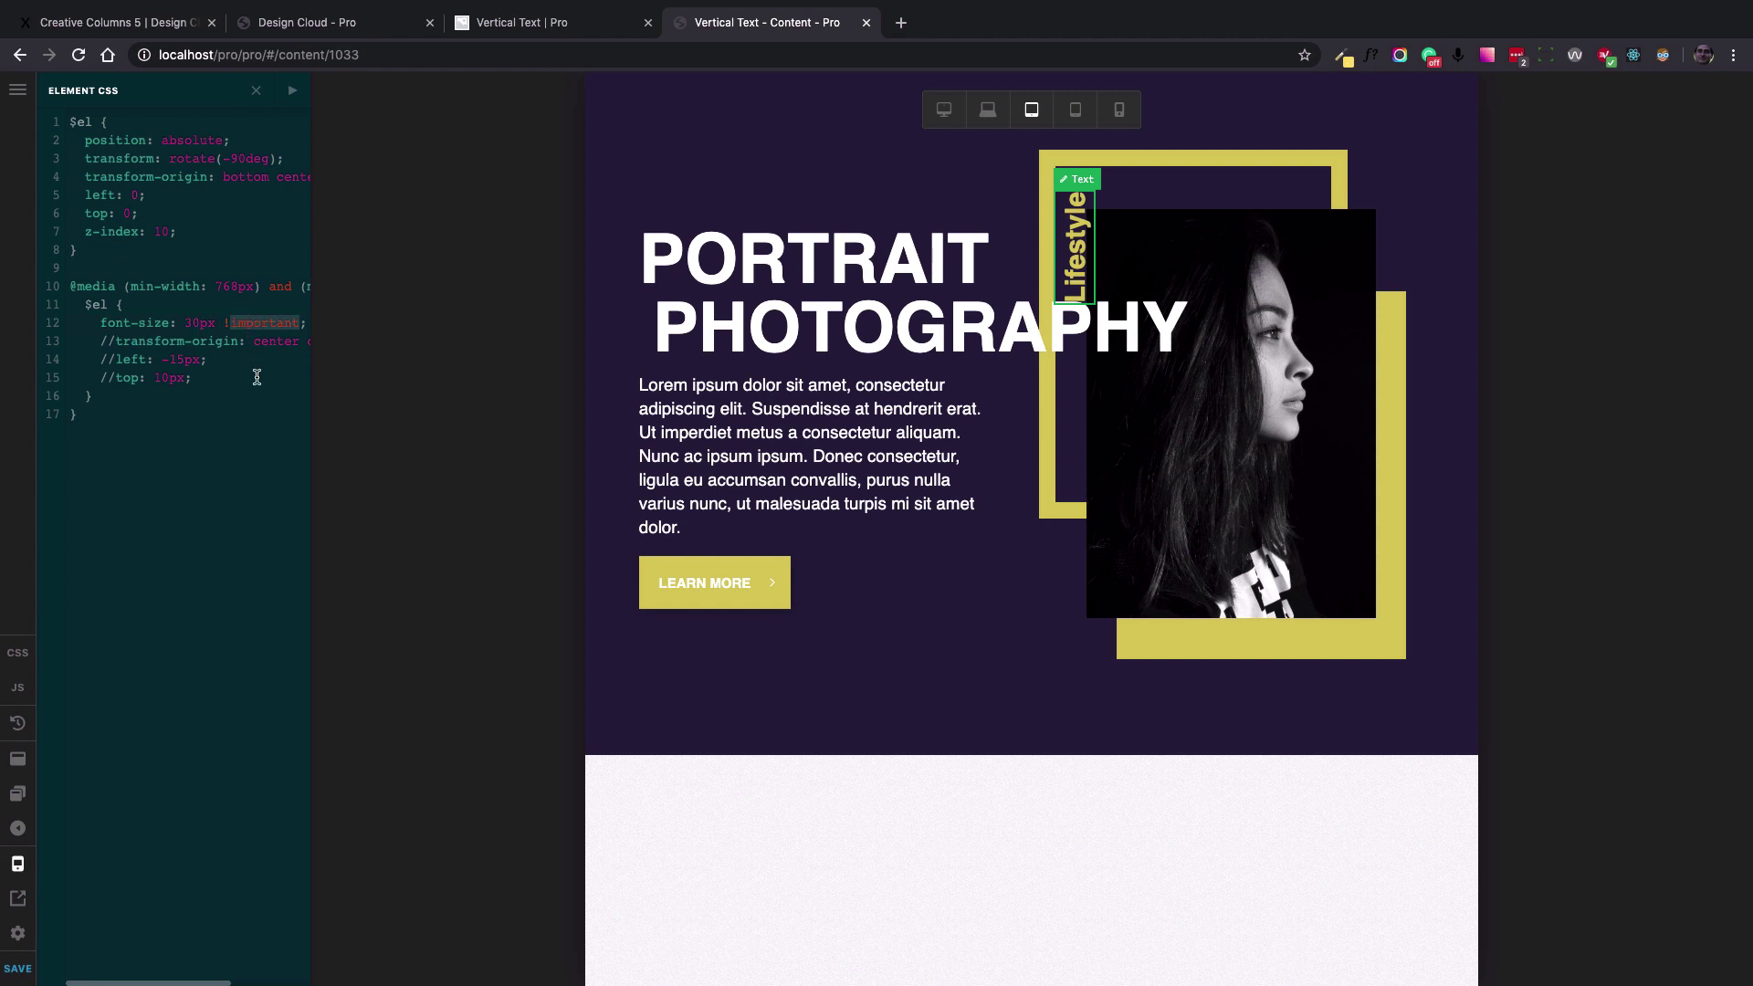
pyautogui.press('BackSpace')
pyautogui.press('BackSpace')
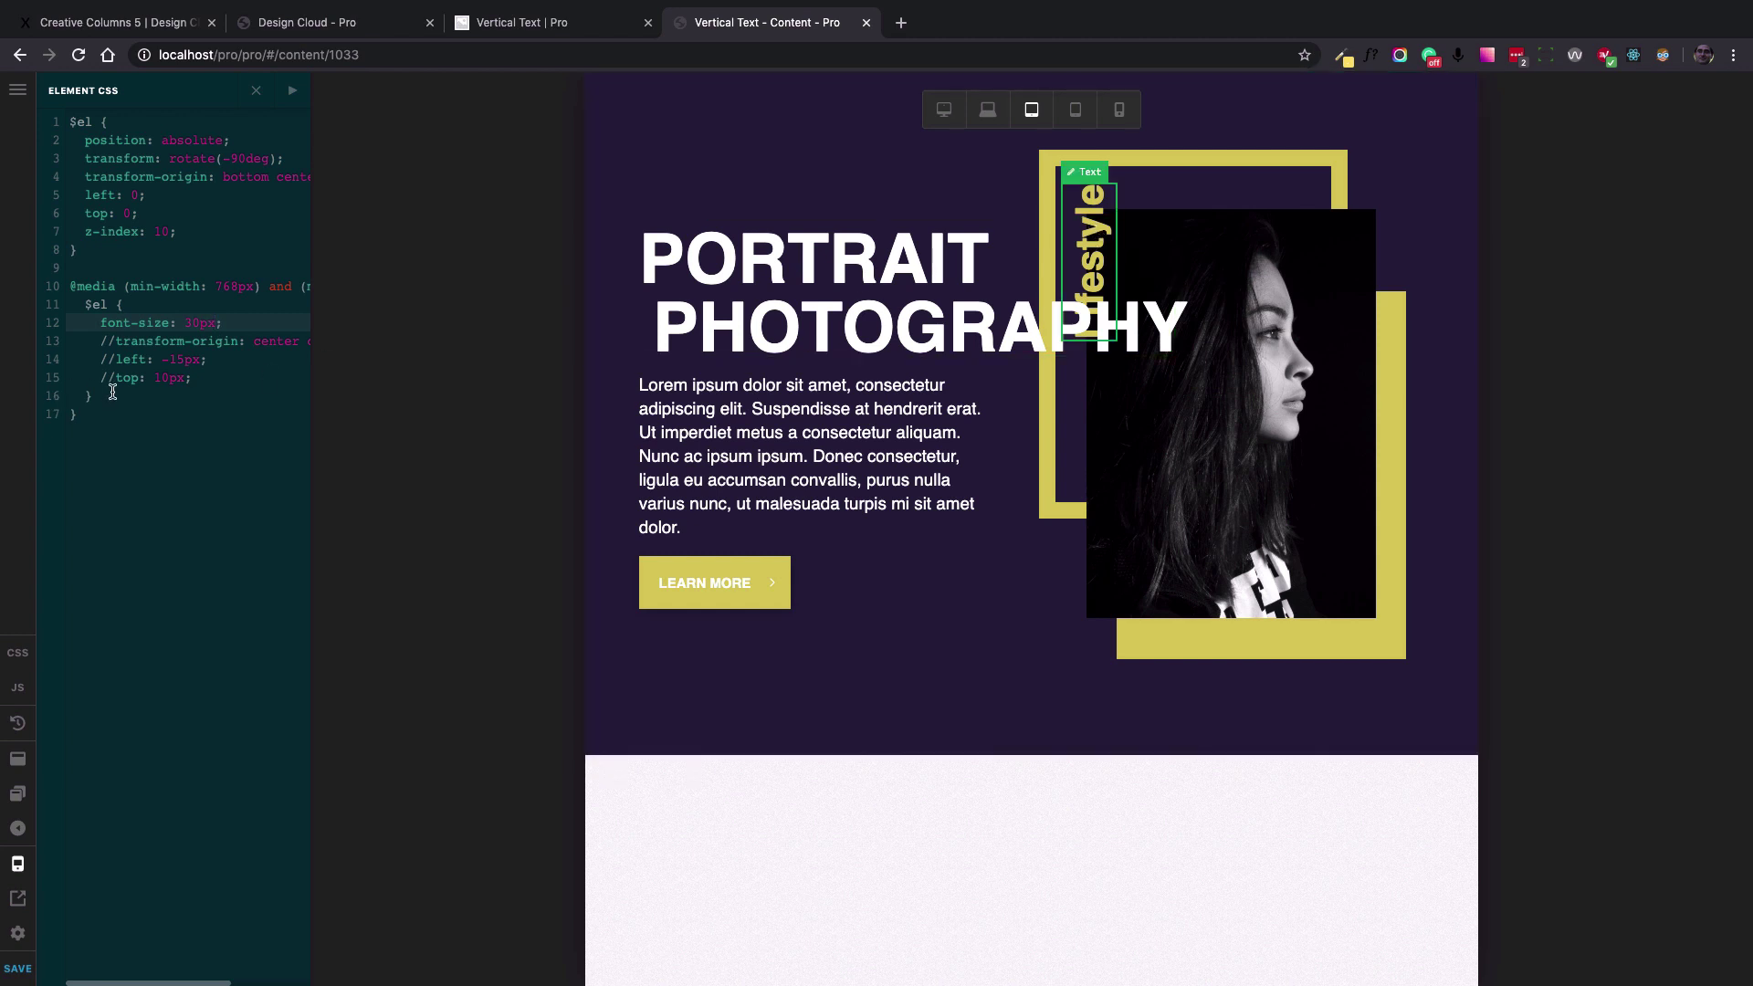
pyautogui.click(215, 325)
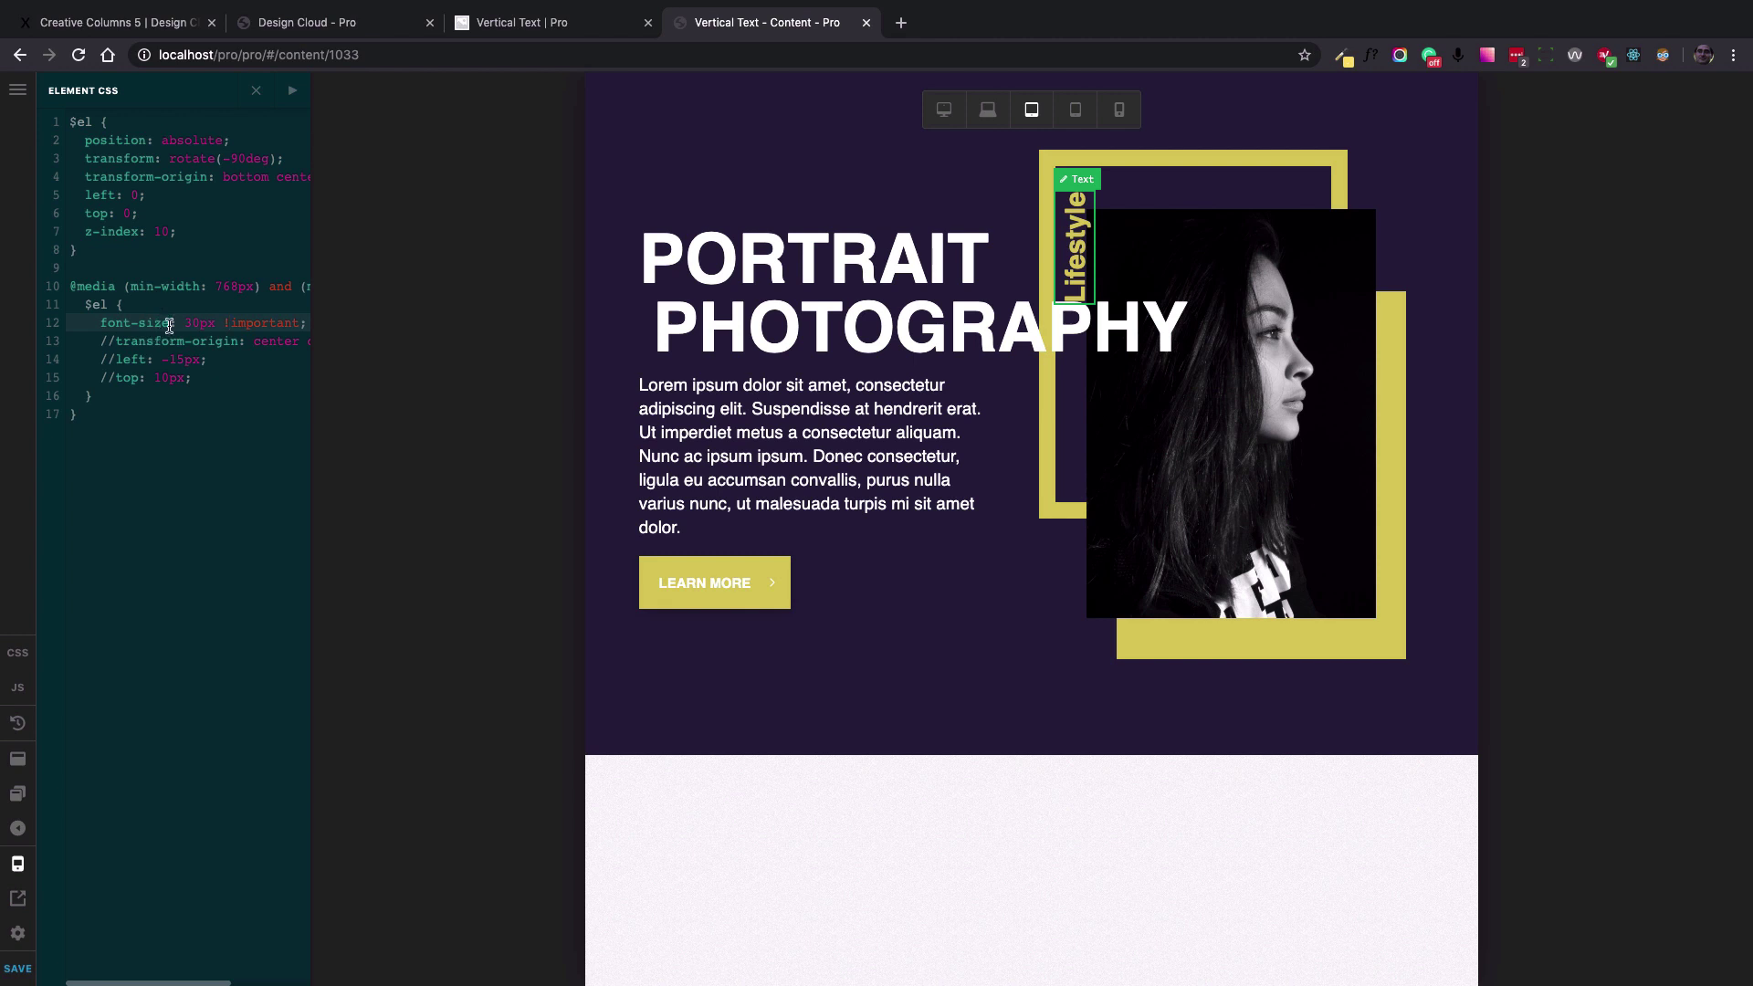
# Uncomment the tablet transform-origin: center center rule in the media query.
pyautogui.hscroll(3, 182, 345)
pyautogui.hscroll(-3, 219, 349)
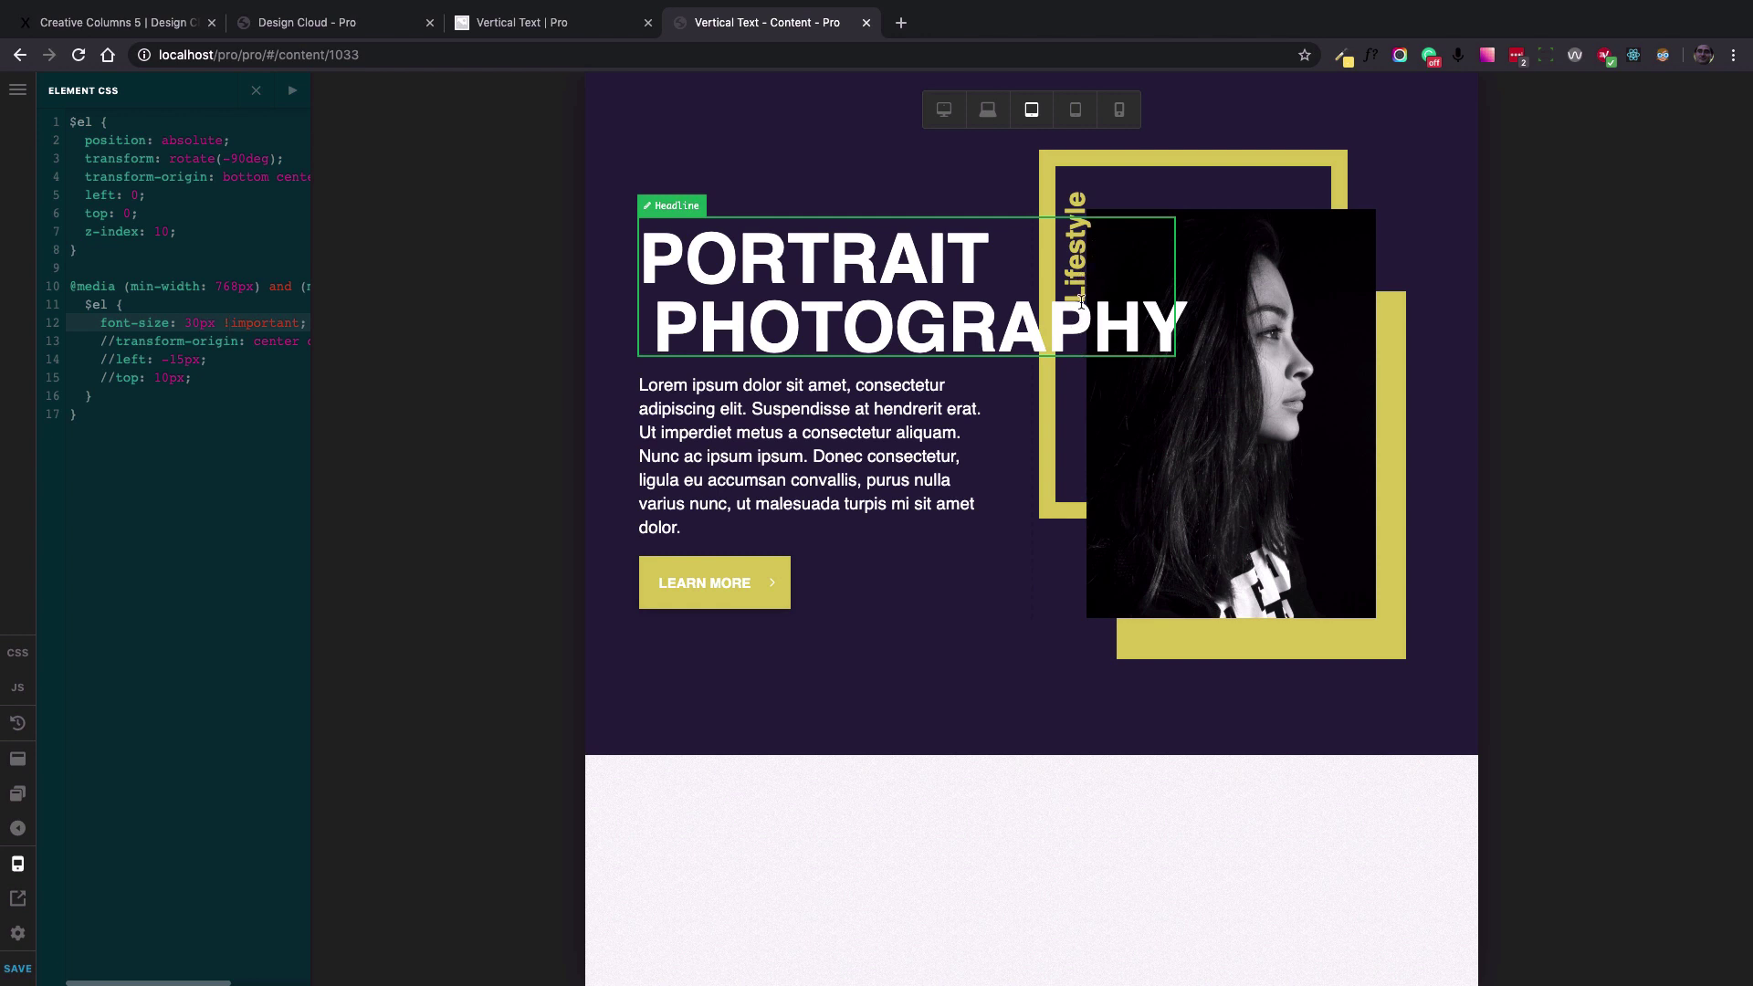
pyautogui.click(115, 341)
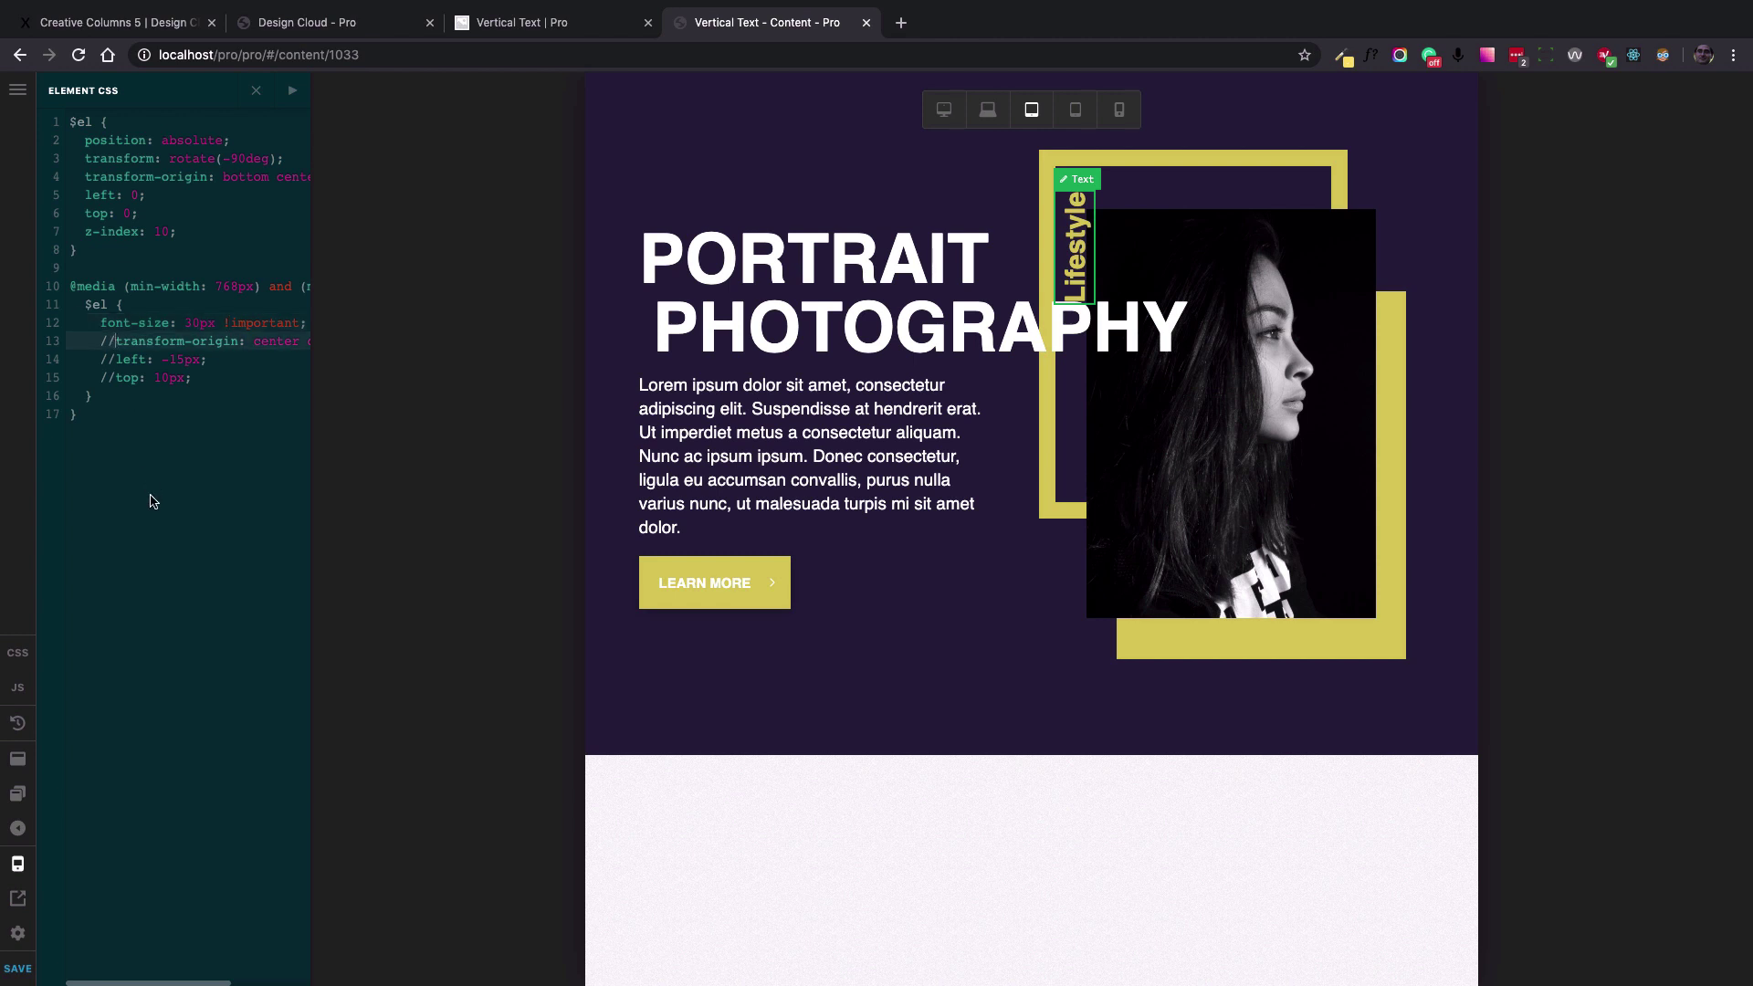
pyautogui.press('BackSpace')
pyautogui.press('BackSpace')
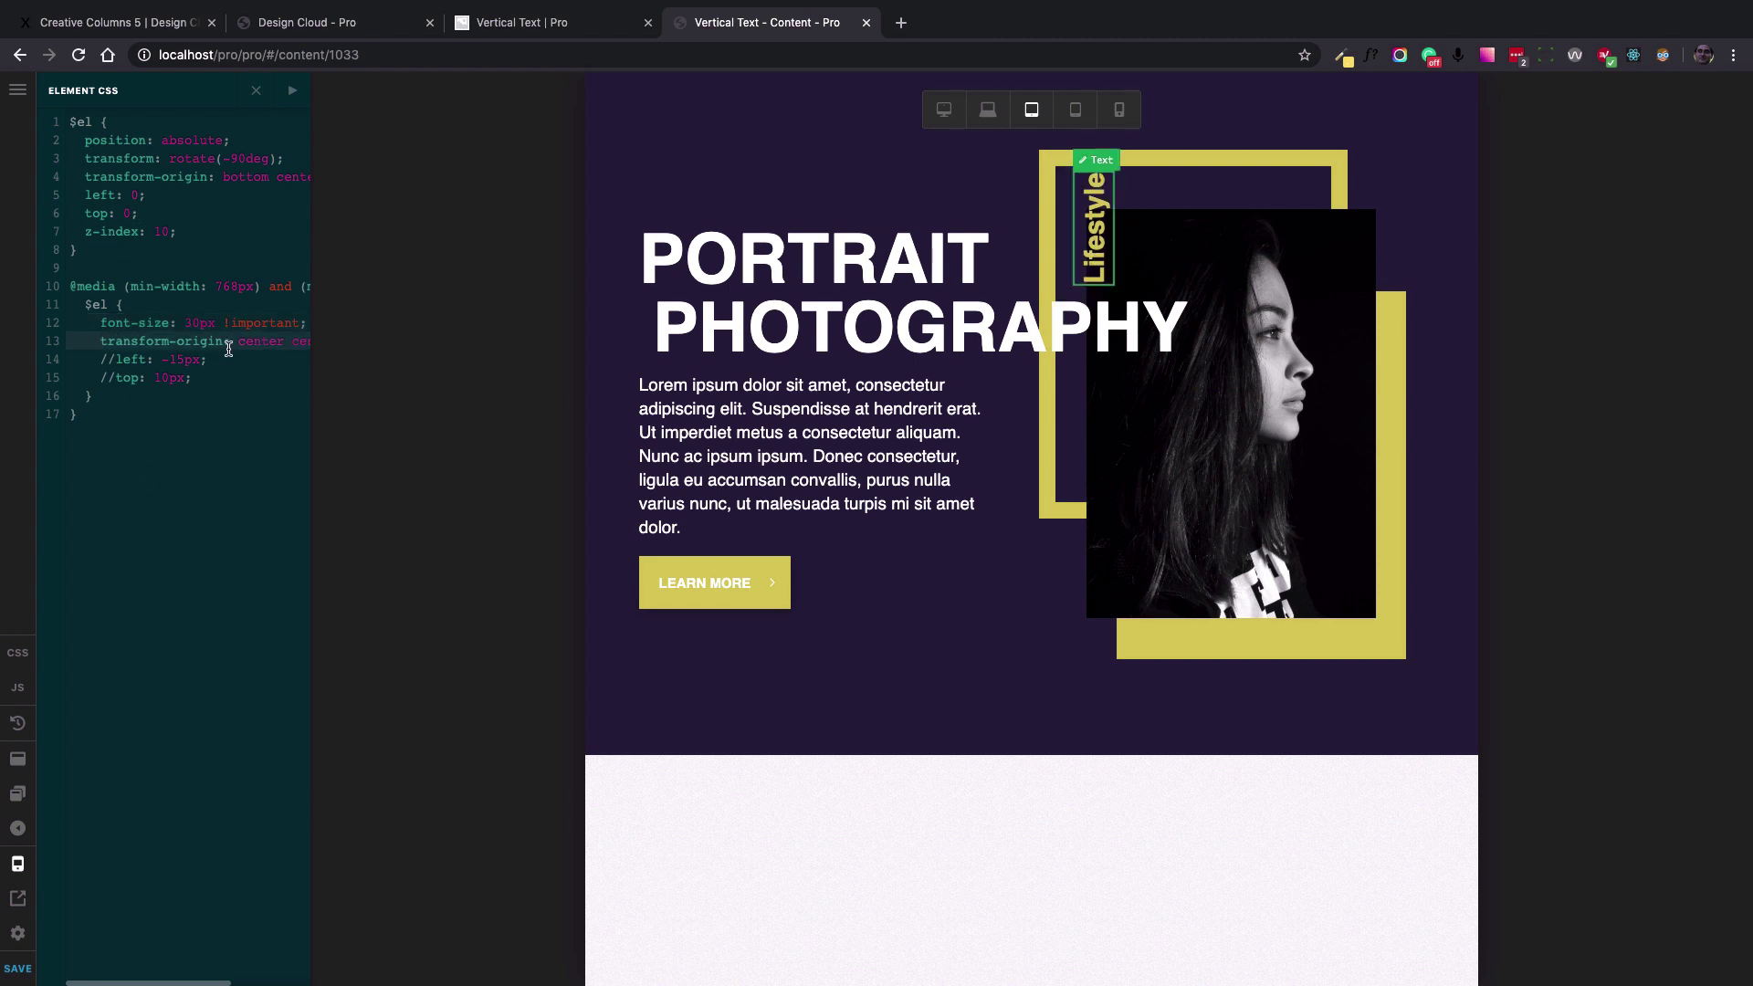
pyautogui.hscroll(5, 229, 350)
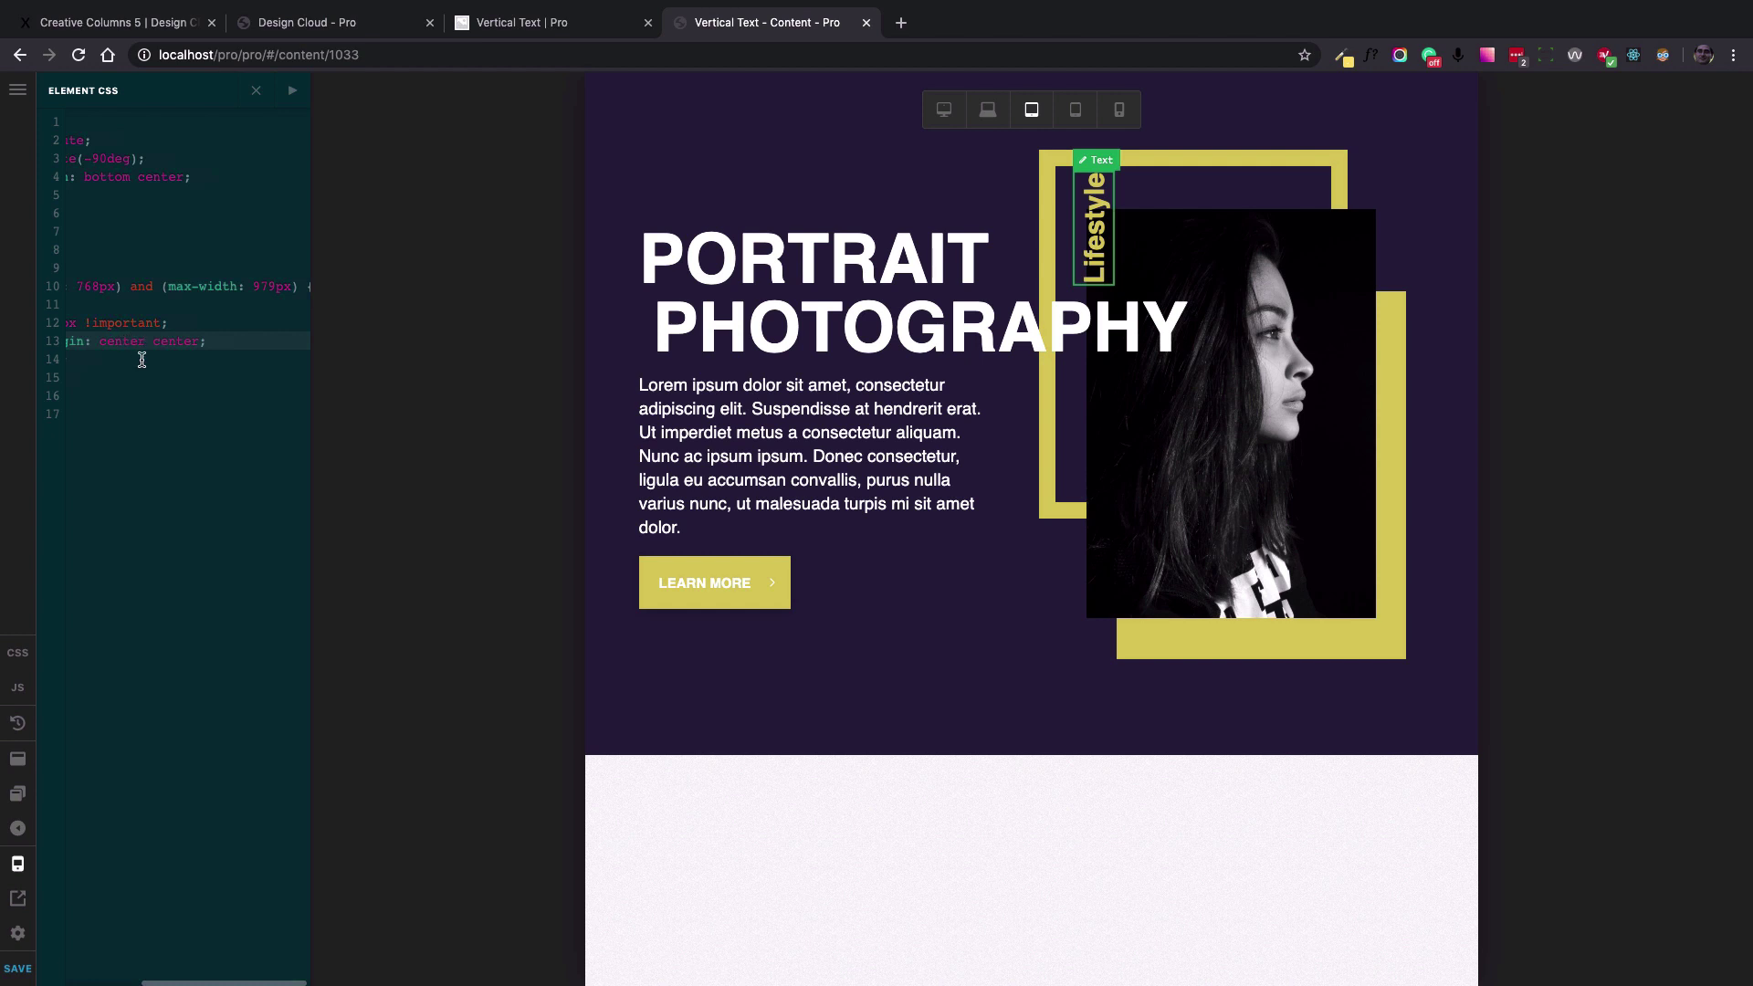
pyautogui.hscroll(-5, 146, 435)
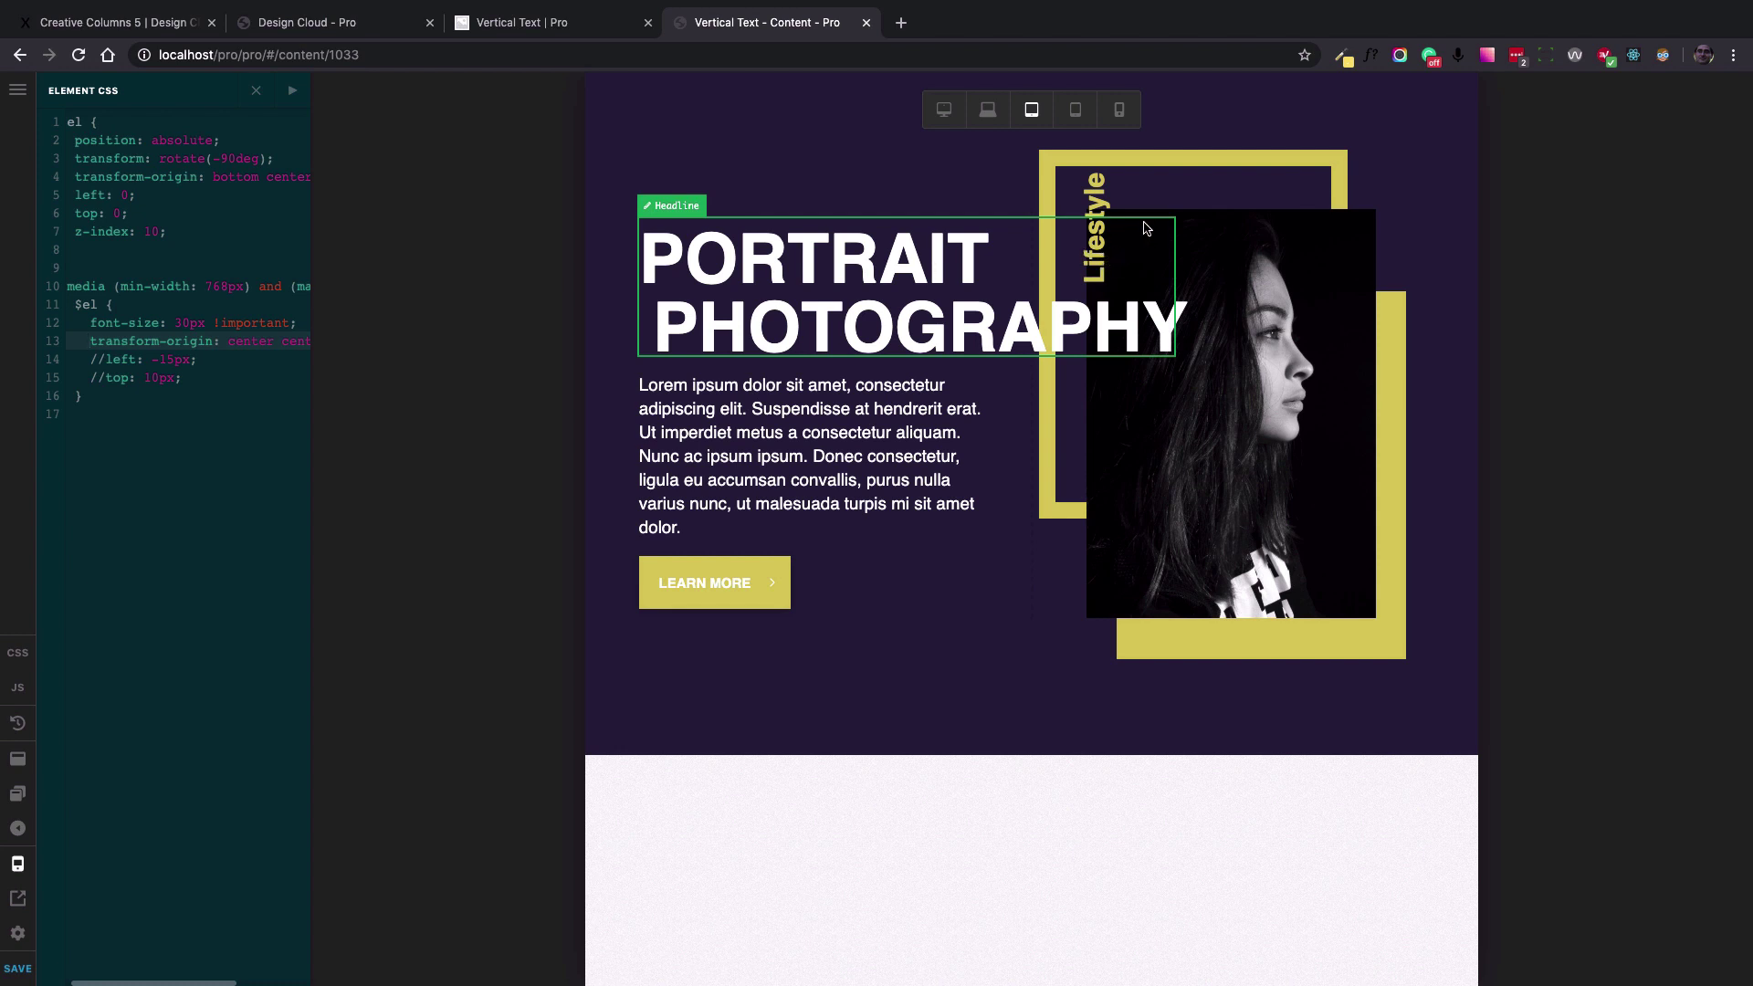
# Uncomment the left: -15px and top: 10px offsets for the vertical Lifestyle text.
pyautogui.click(1094, 233)
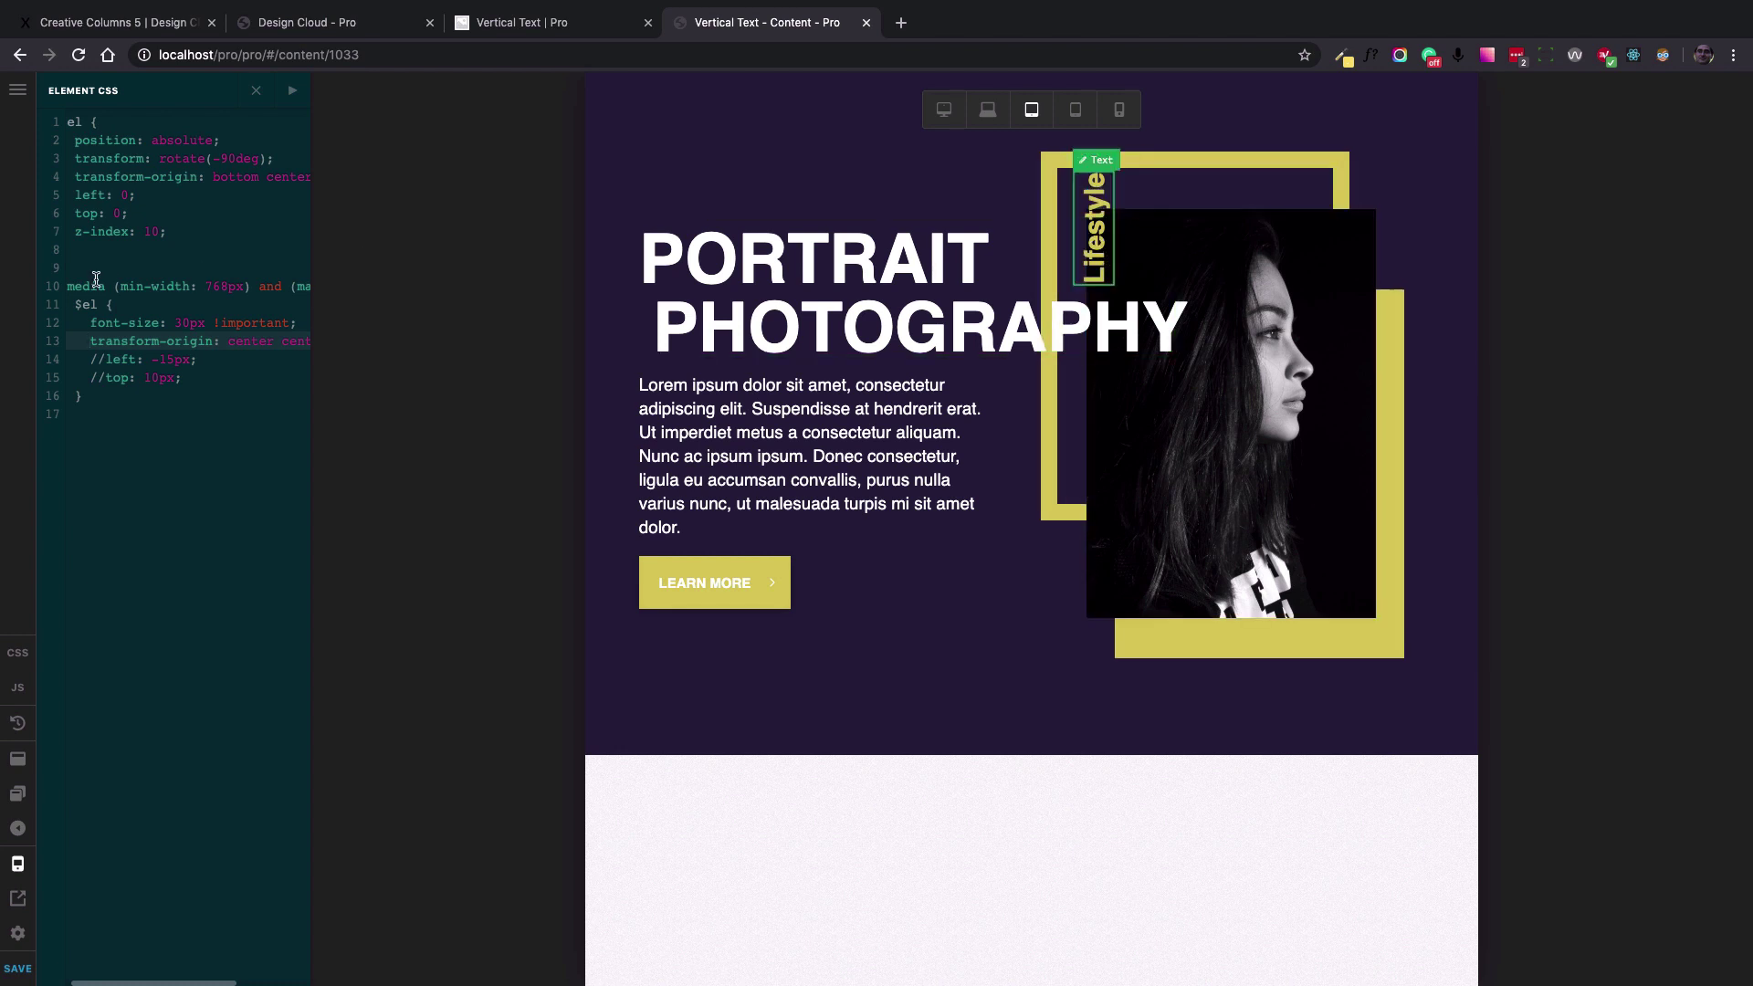
pyautogui.click(104, 362)
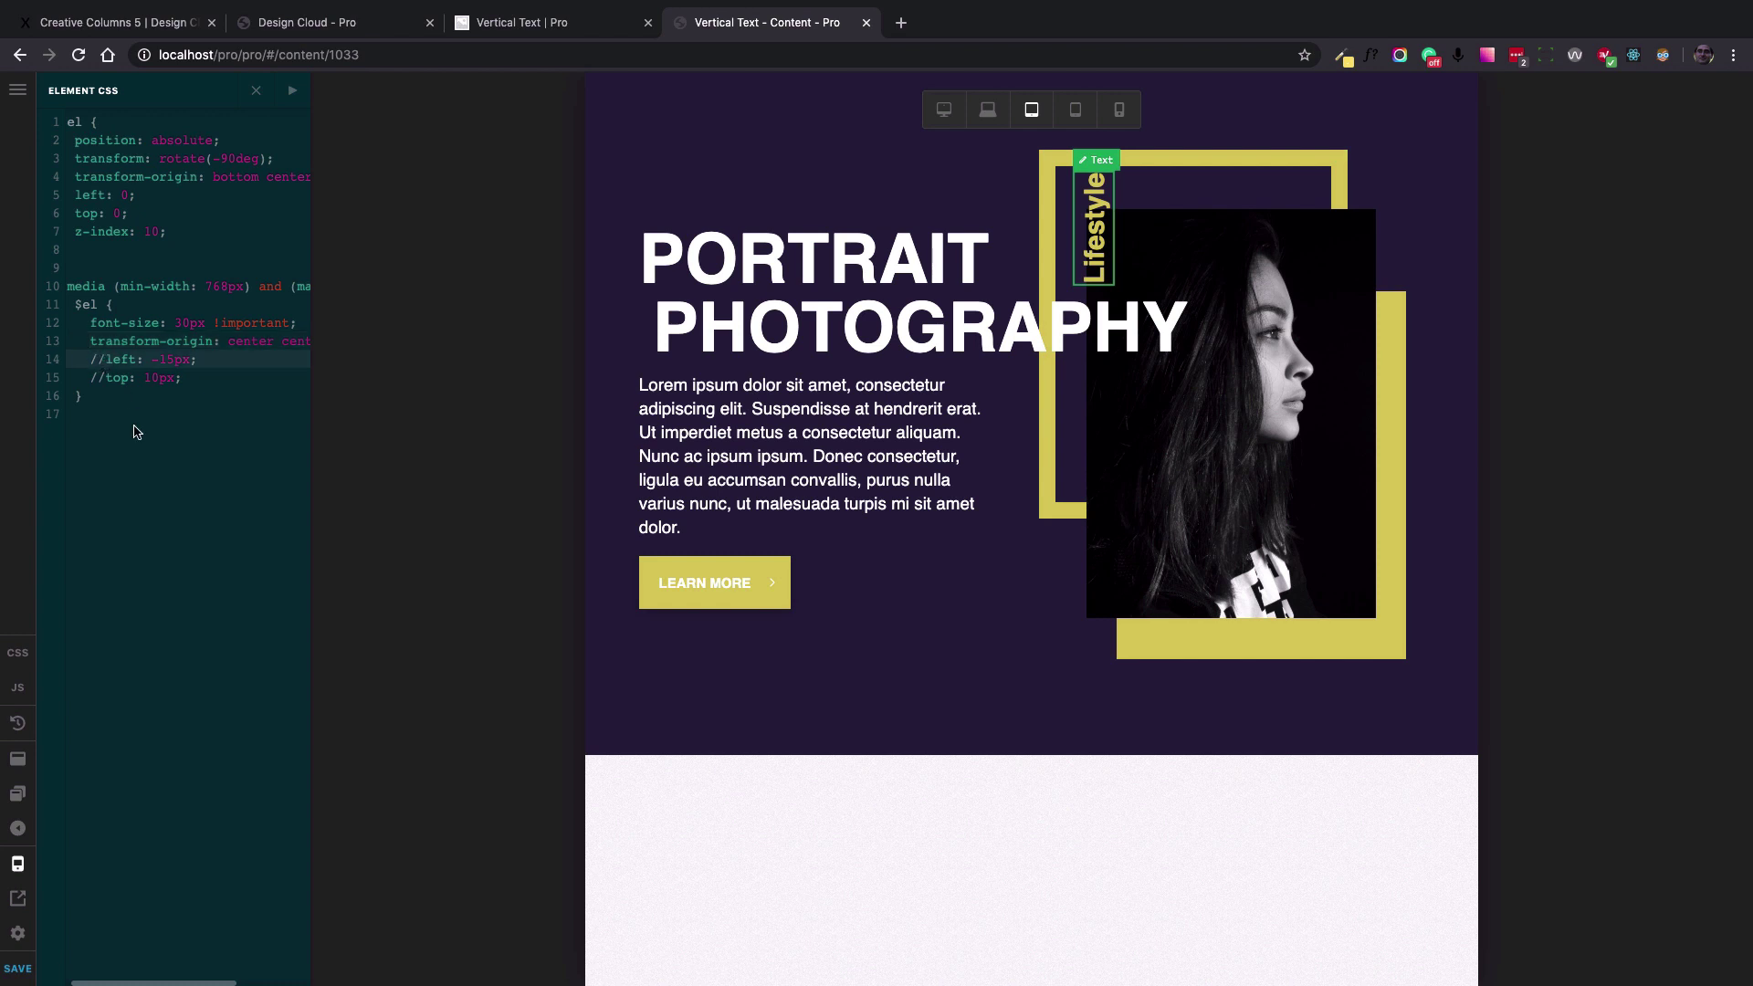
pyautogui.press('BackSpace')
pyautogui.press('BackSpace')
pyautogui.tripleClick(153, 358)
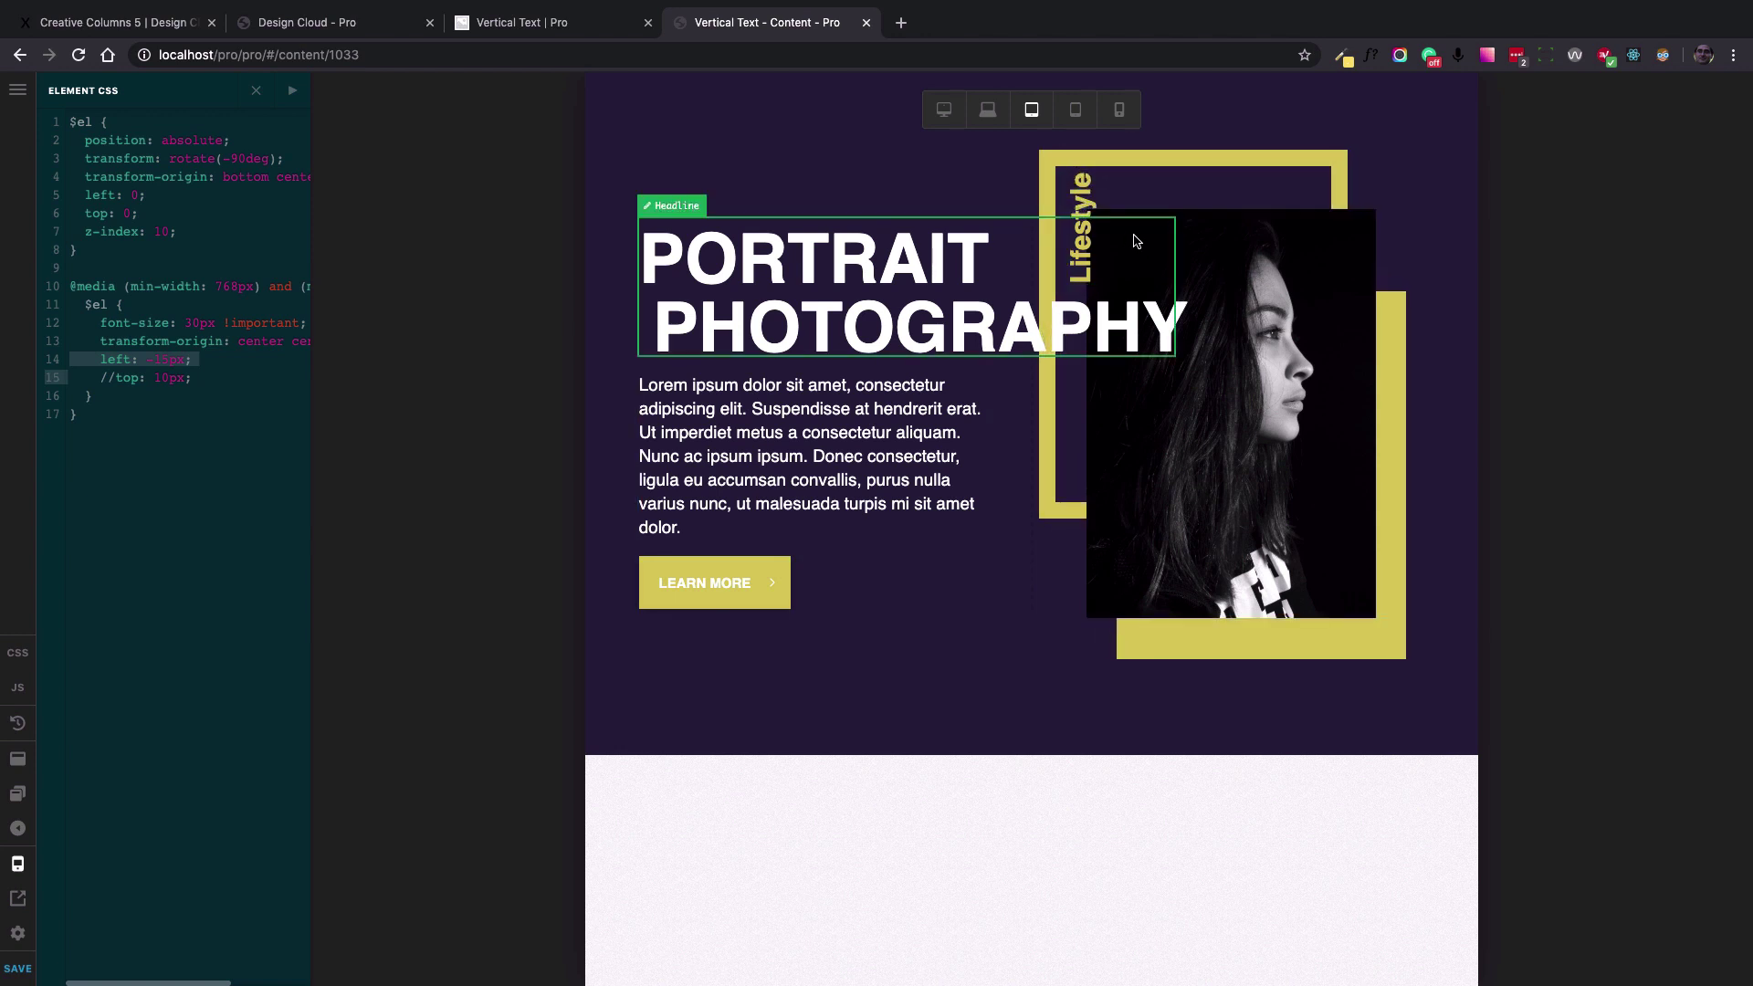
pyautogui.click(1098, 205)
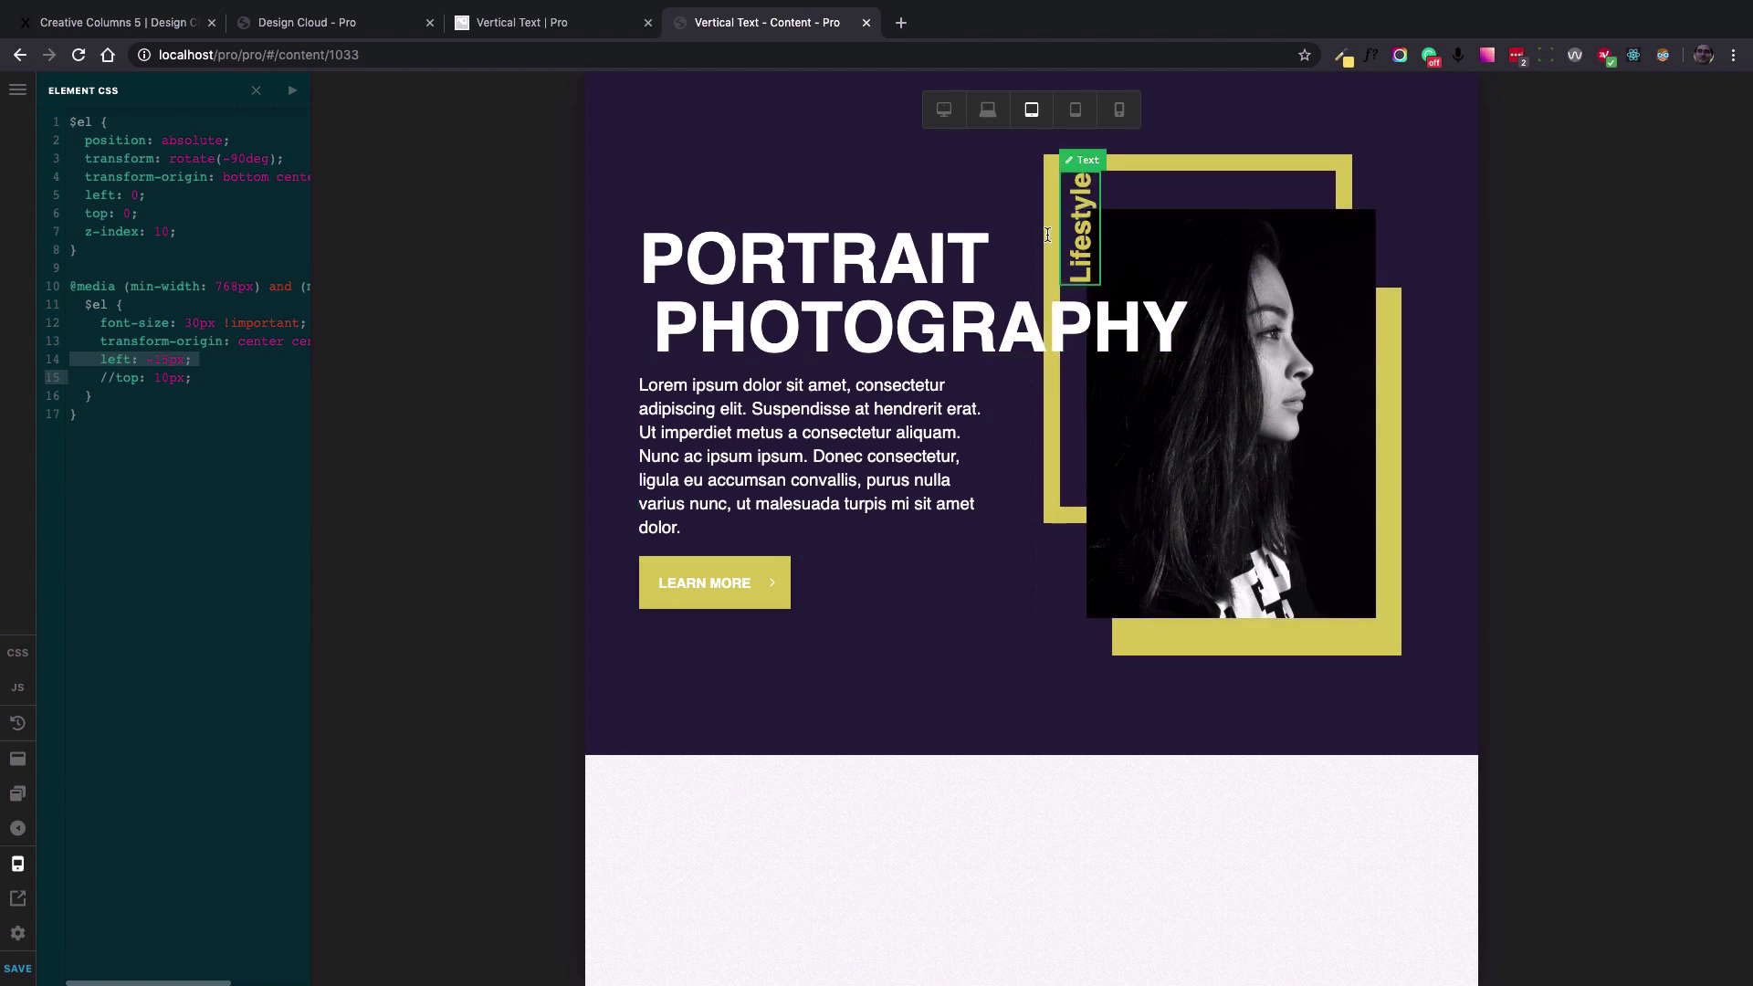
pyautogui.click(114, 377)
pyautogui.press('BackSpace')
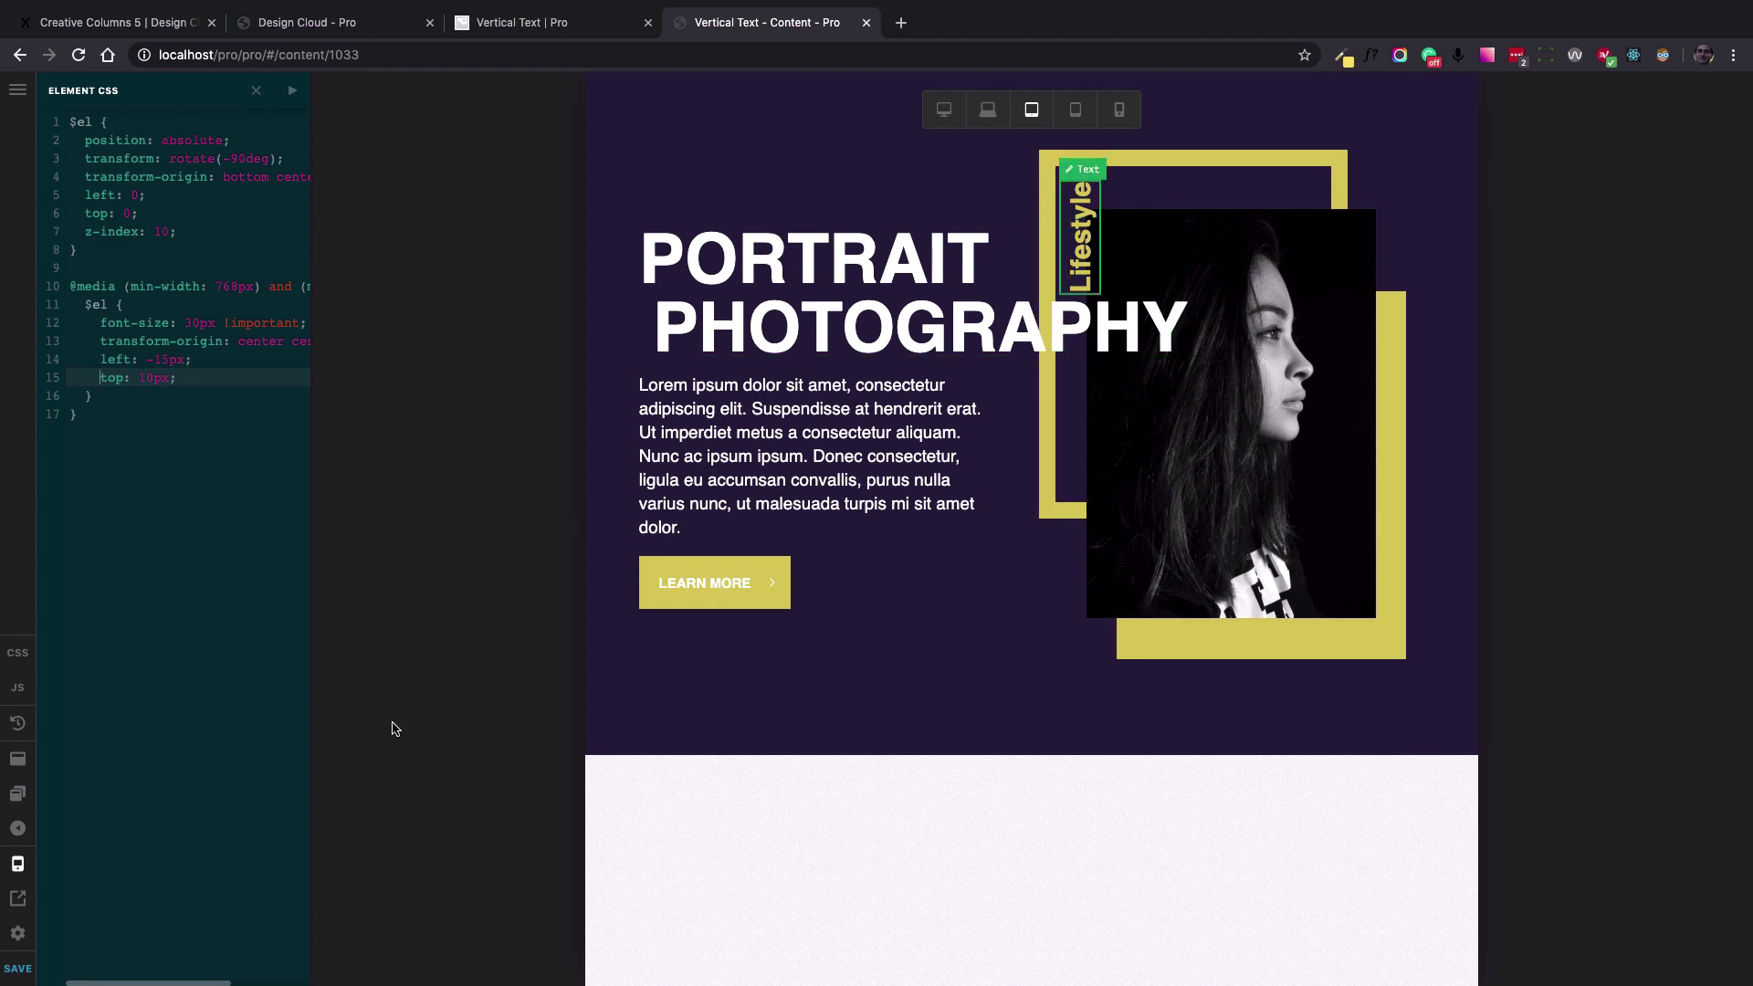
pyautogui.click(165, 620)
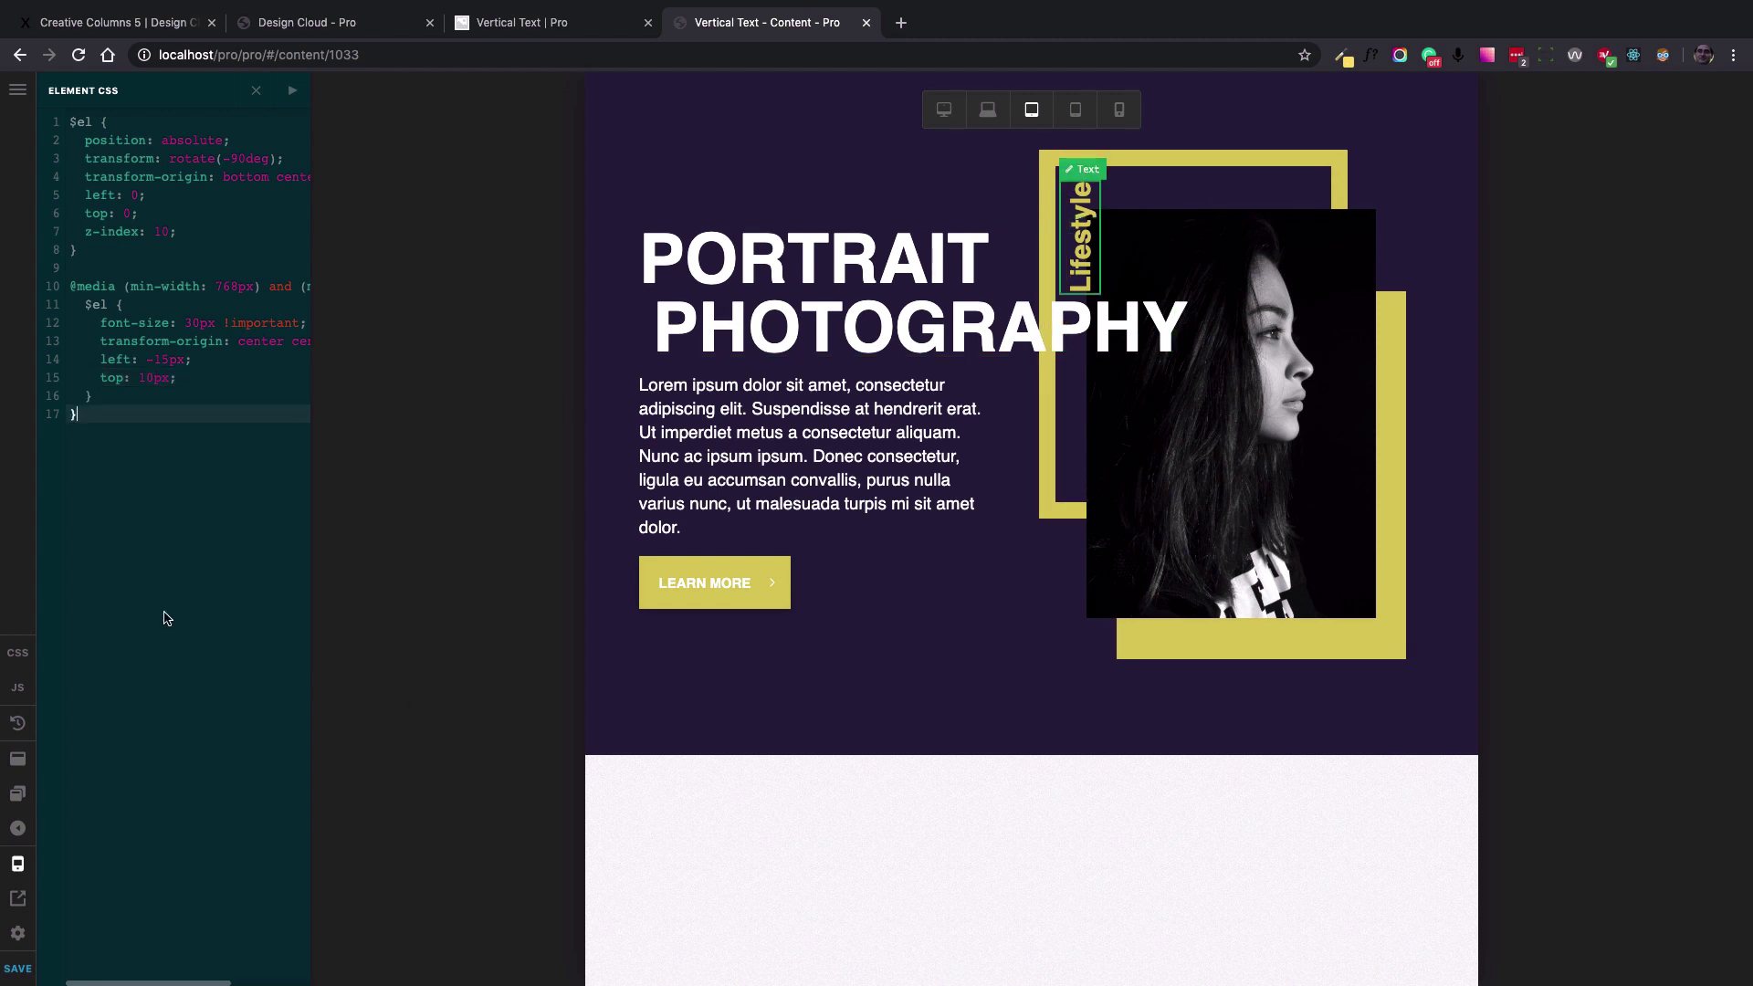